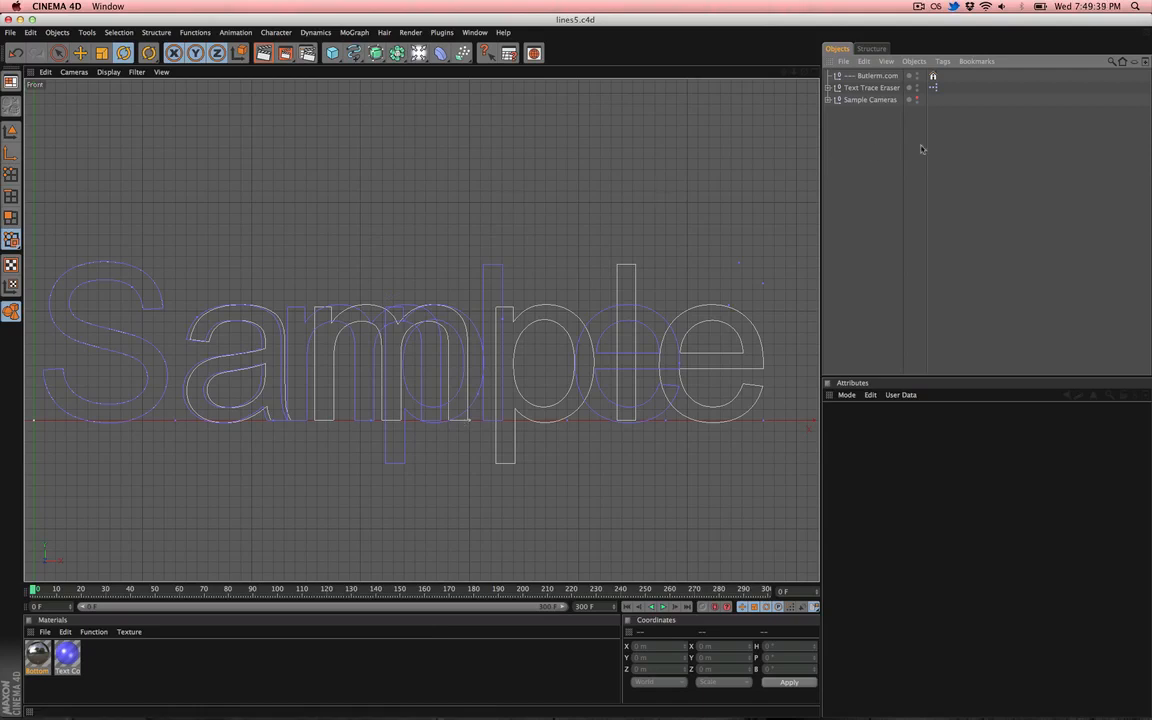
- Inspect the attributes of the Butlerm.com and Text Trace Eraser objects in the object list
{"action": "mouse_move", "coordinate": [855, 141]}
{"action": "left_mouse_down"}
{"action": "mouse_move", "coordinate": [899, 62]}
{"action": "mouse_move", "coordinate": [876, 87]}
{"action": "mouse_move", "coordinate": [868, 129]}
{"action": "left_mouse_up"}
{"action": "left_click", "coordinate": [877, 77]}
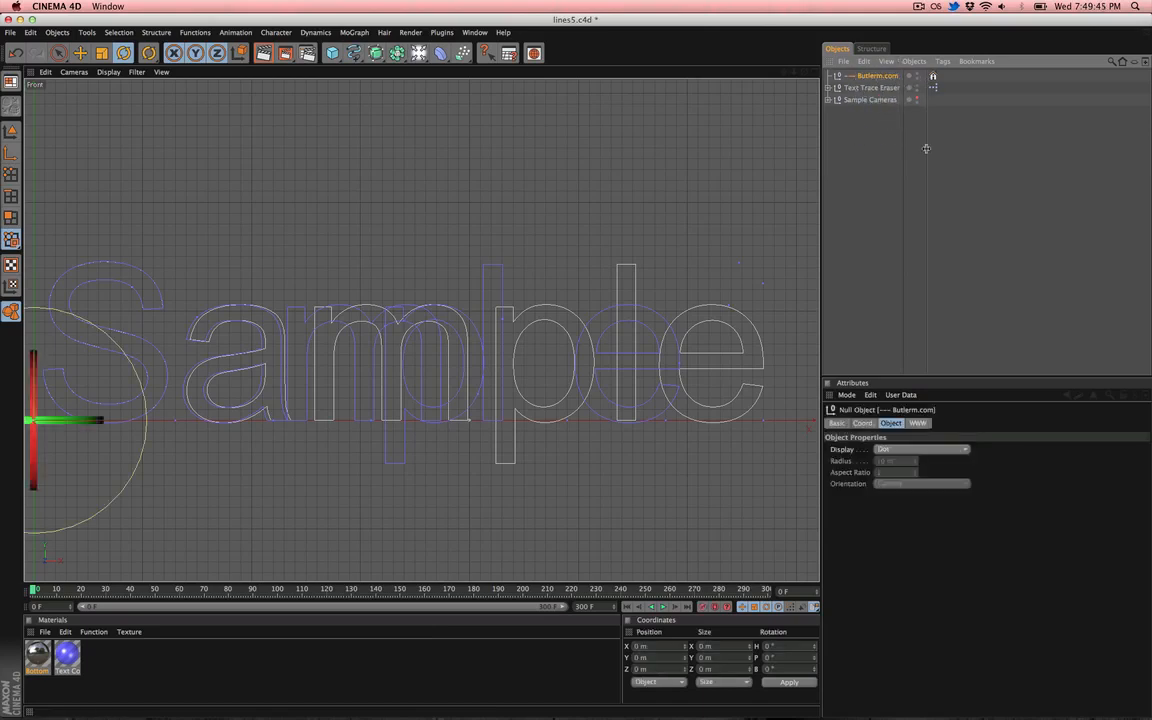
{"action": "left_click", "coordinate": [880, 185]}
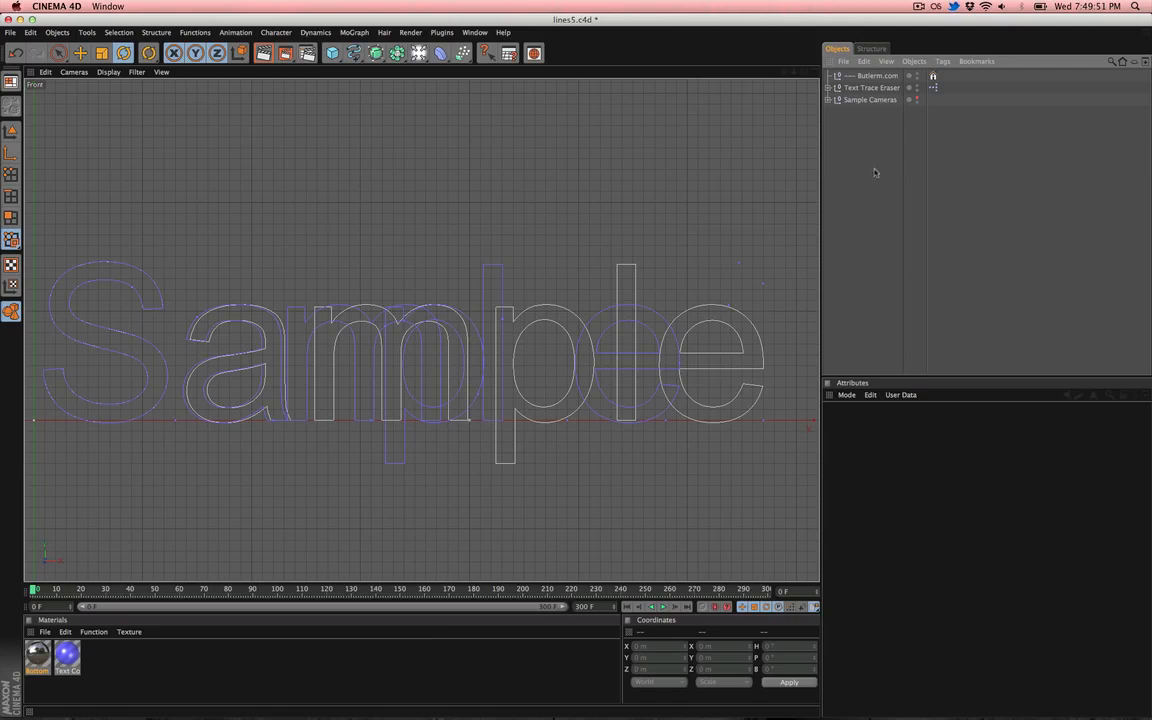
{"action": "left_click", "coordinate": [886, 89]}
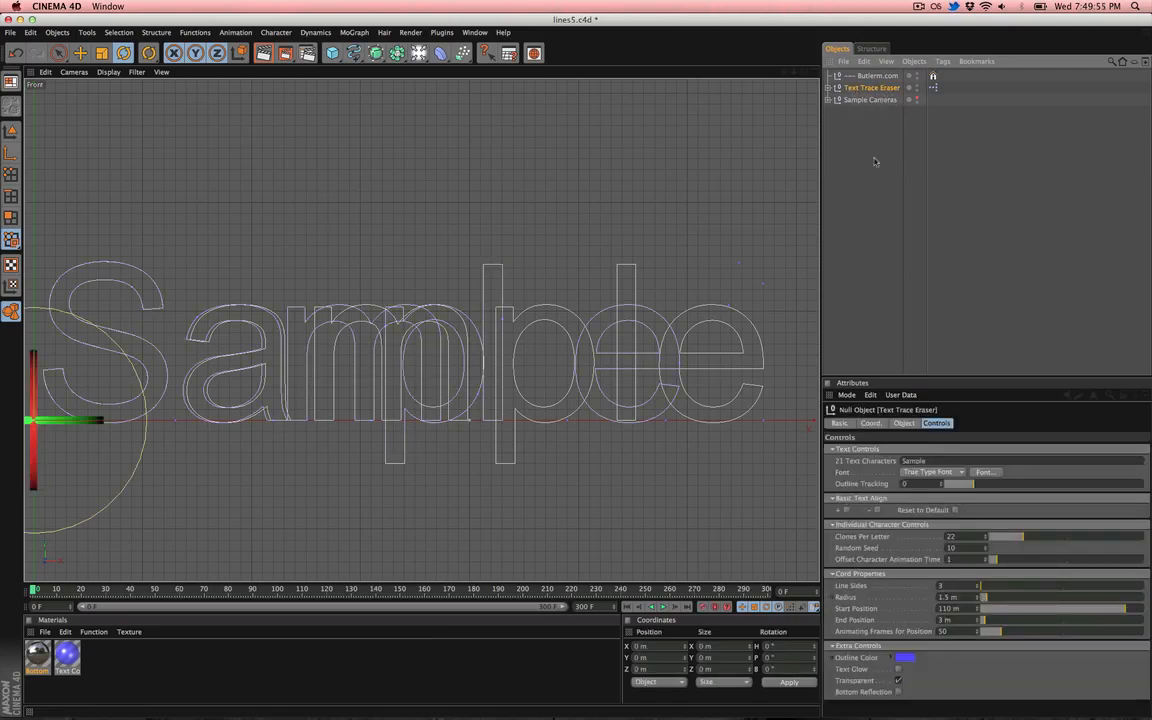
- Make the Sample Cameras group visible in the editor and switch to the perspective view
{"action": "left_click", "coordinate": [880, 101]}
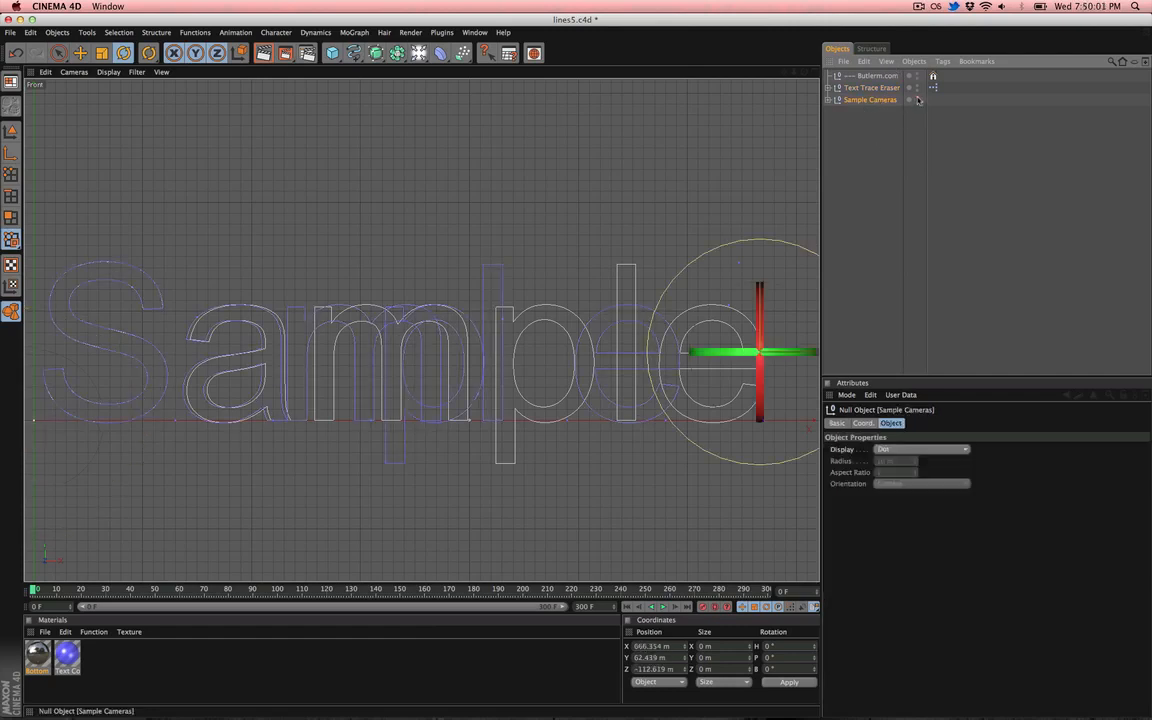
{"action": "left_click", "coordinate": [917, 98]}
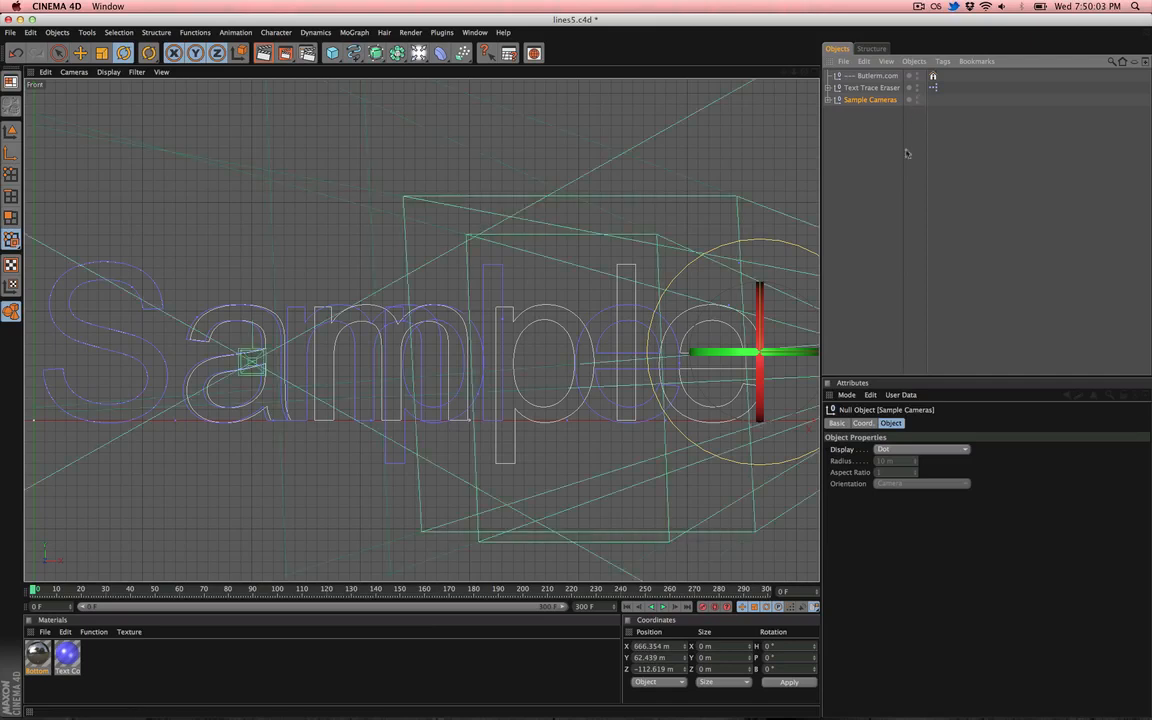
{"action": "key", "text": "F1"}
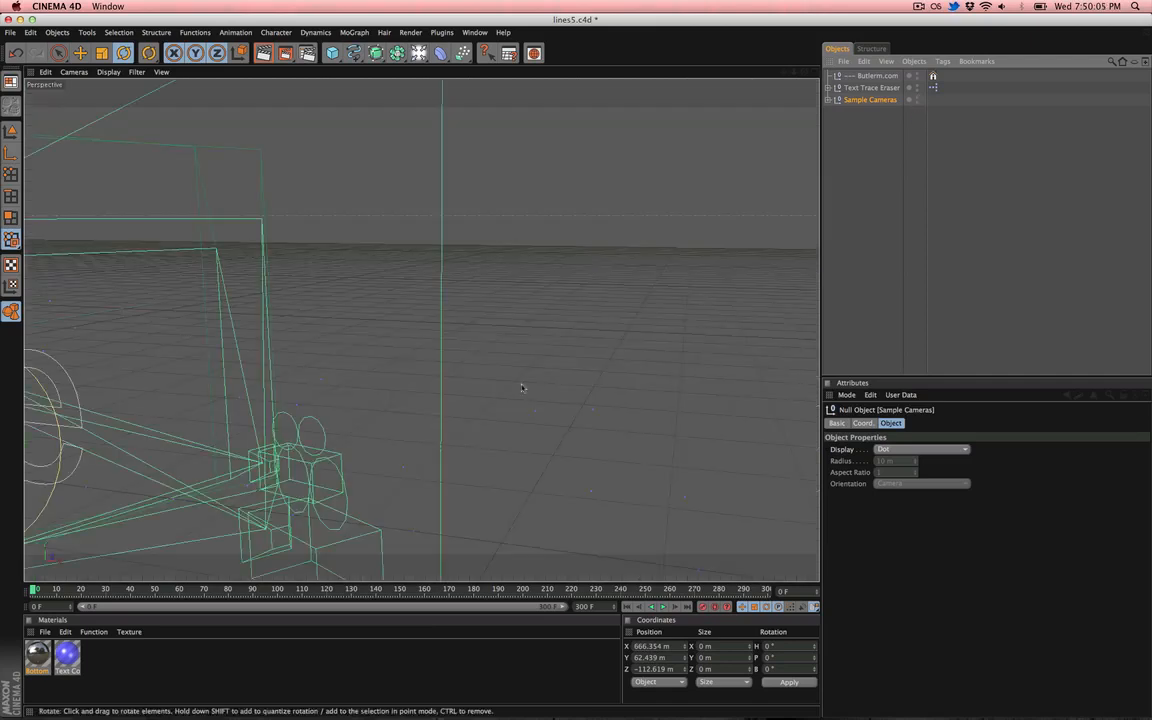
- Expand the Sample Cameras group and orbit the perspective view to examine the three cameras
{"action": "left_click", "coordinate": [828, 100]}
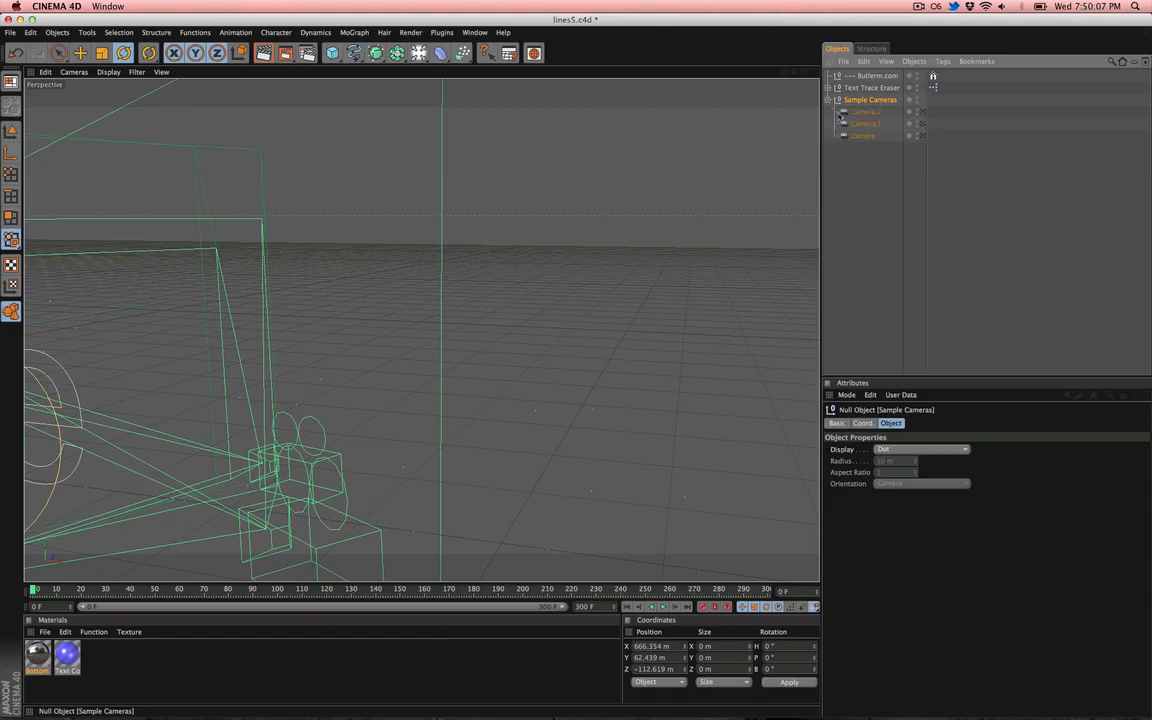
{"action": "right_click_drag", "start_coordinate": [581, 340], "coordinate": [420, 340], "text": "alt"}
{"action": "right_click_drag", "start_coordinate": [142, 492], "coordinate": [126, 496], "text": "alt"}
{"action": "middle_click_drag", "start_coordinate": [126, 496], "coordinate": [415, 427], "text": "alt"}
{"action": "left_click_drag", "start_coordinate": [415, 427], "coordinate": [184, 449], "text": "alt"}
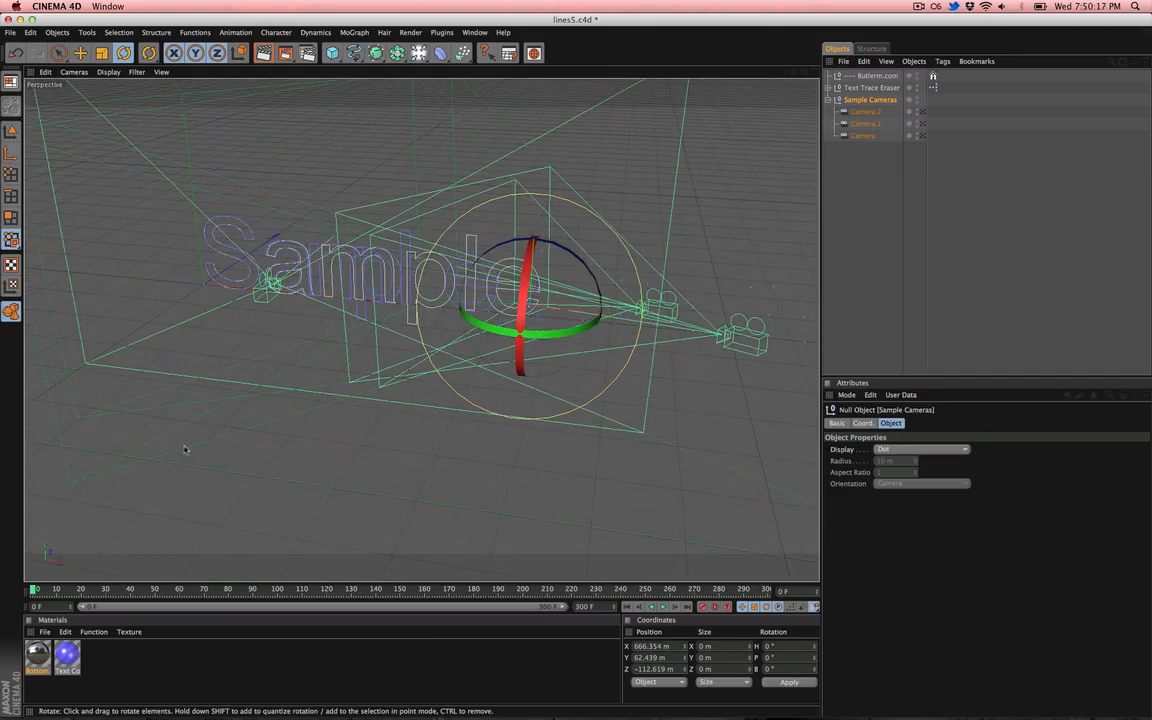
- Look through the first Camera, return to the editor camera, and review that camera's focal length
{"action": "left_click", "coordinate": [923, 136]}
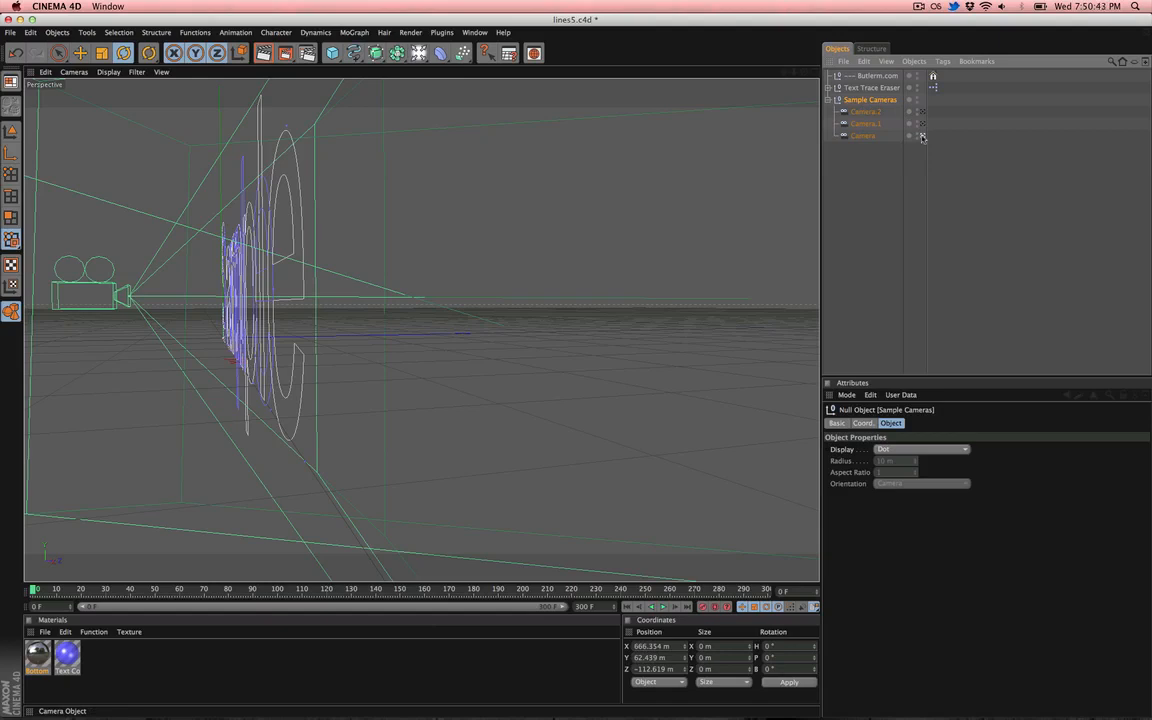
{"action": "left_click", "coordinate": [922, 137]}
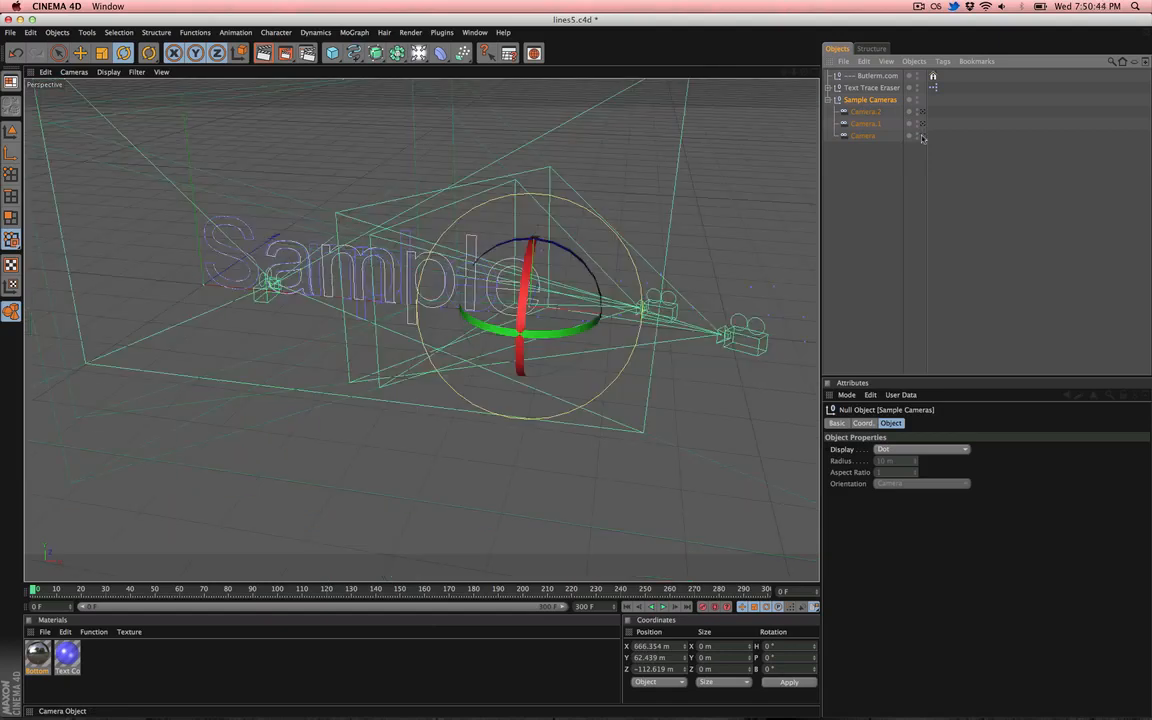
{"action": "left_click", "coordinate": [863, 137]}
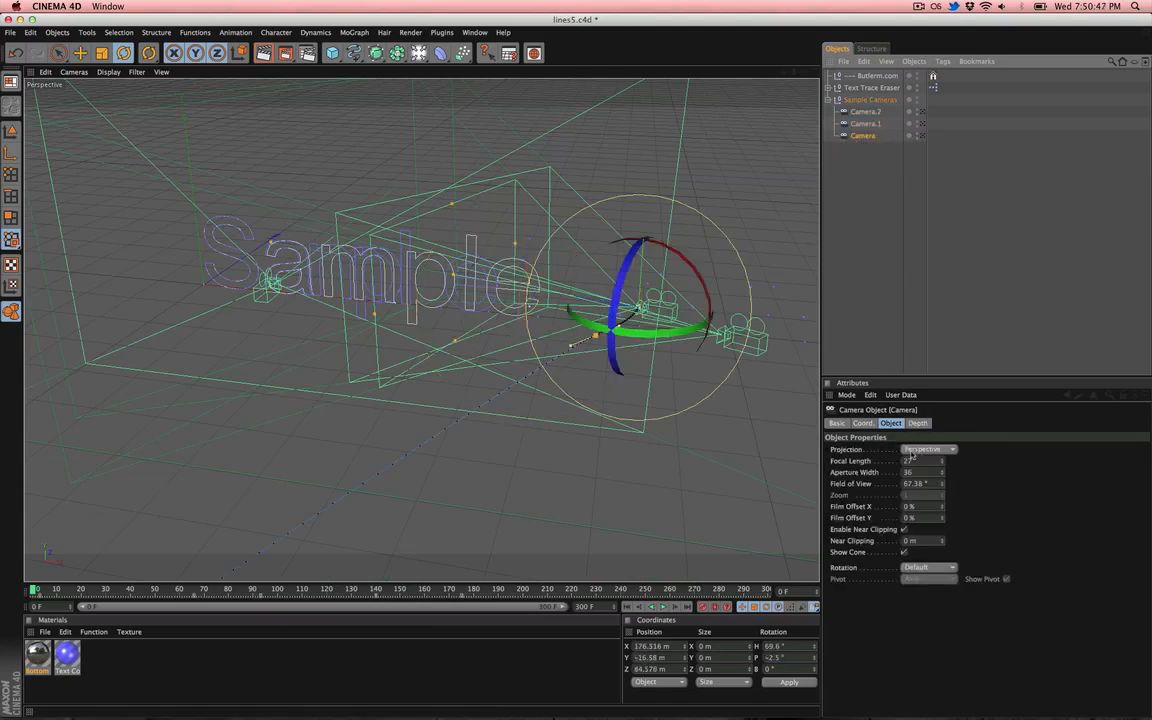
{"action": "left_click", "coordinate": [868, 463]}
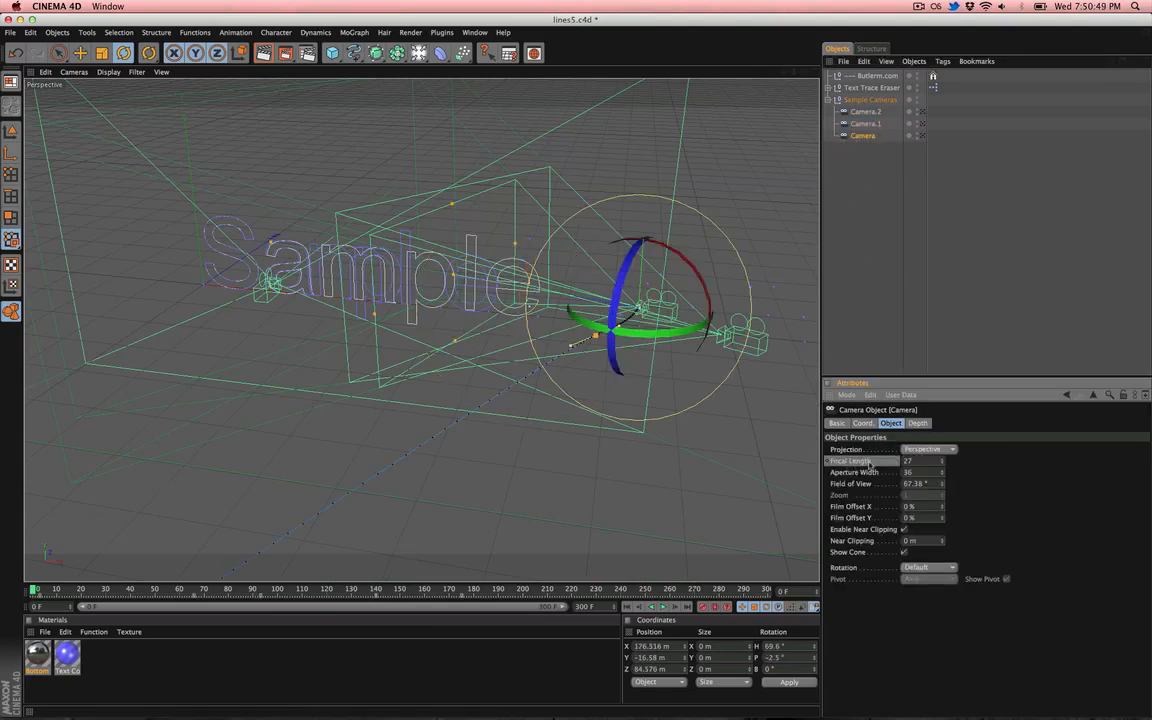
- Review the focal length, depth of field and coordinates of Camera.1, Camera.2 and Camera
{"action": "left_click", "coordinate": [866, 124]}
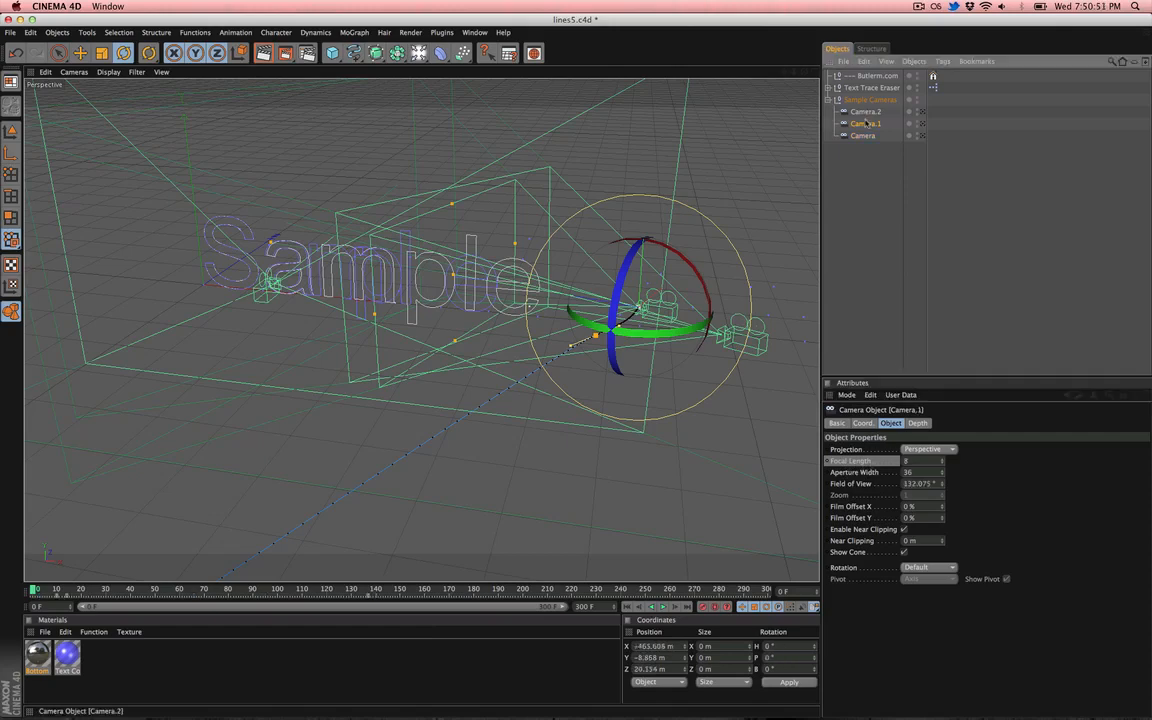
{"action": "left_click", "coordinate": [849, 464]}
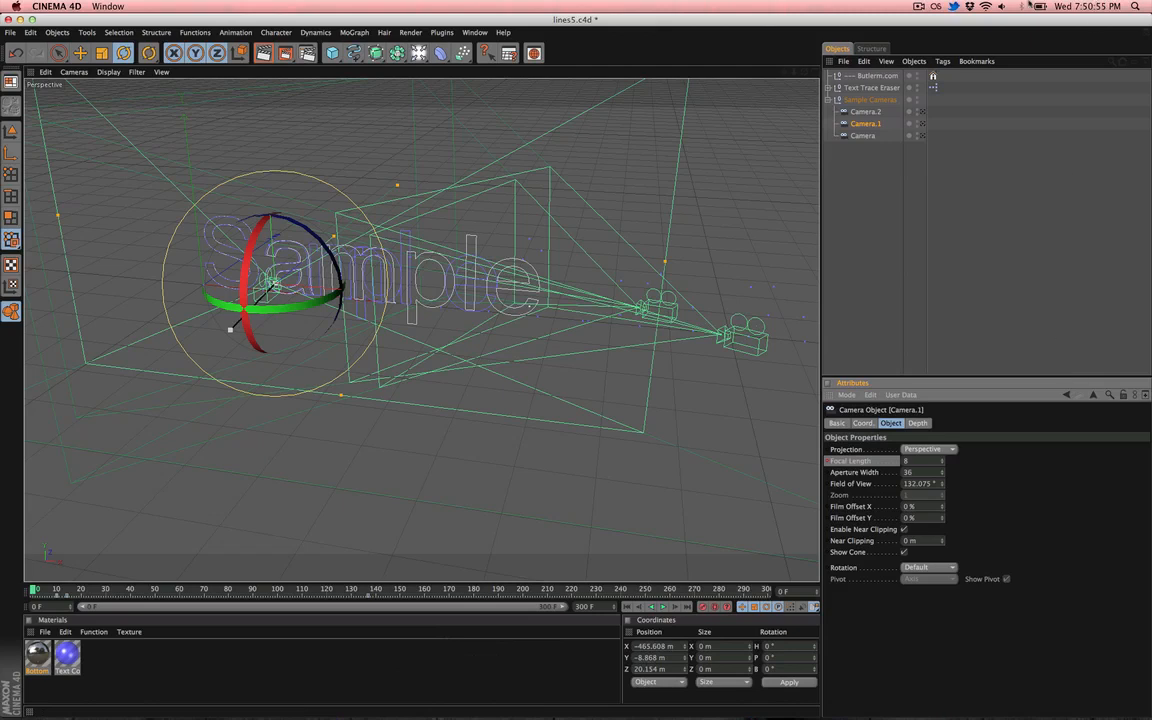
{"action": "left_click", "coordinate": [866, 112]}
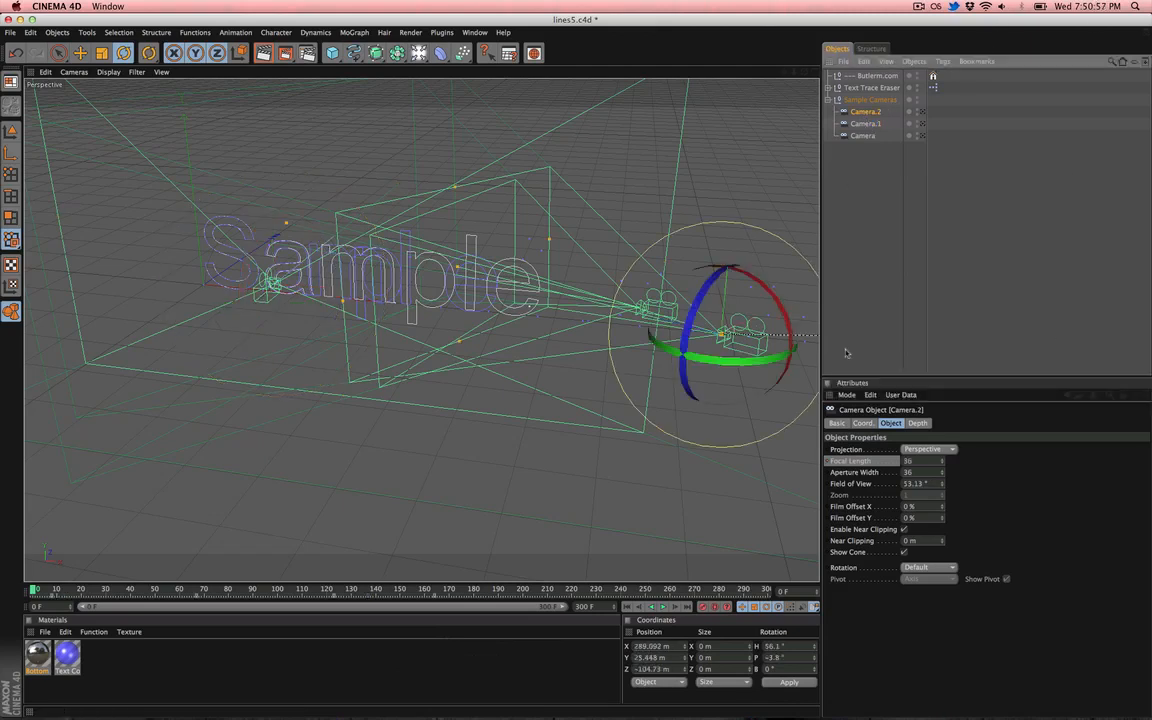
{"action": "left_click", "coordinate": [917, 423]}
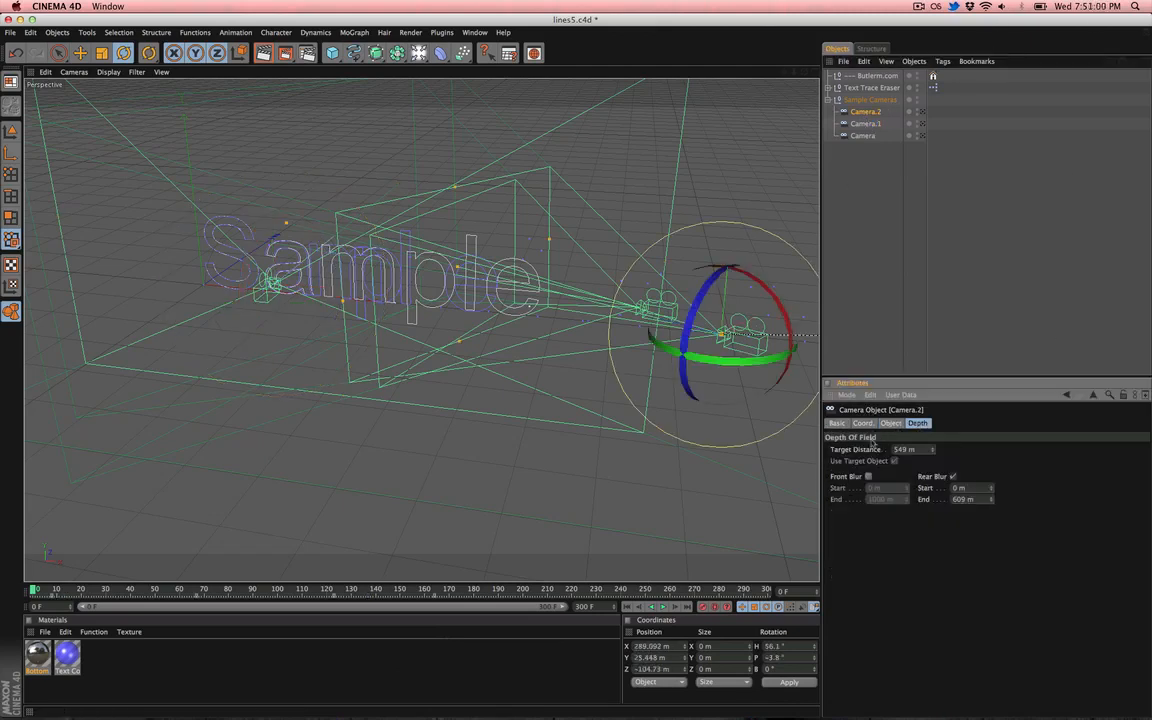
{"action": "left_click", "coordinate": [865, 124]}
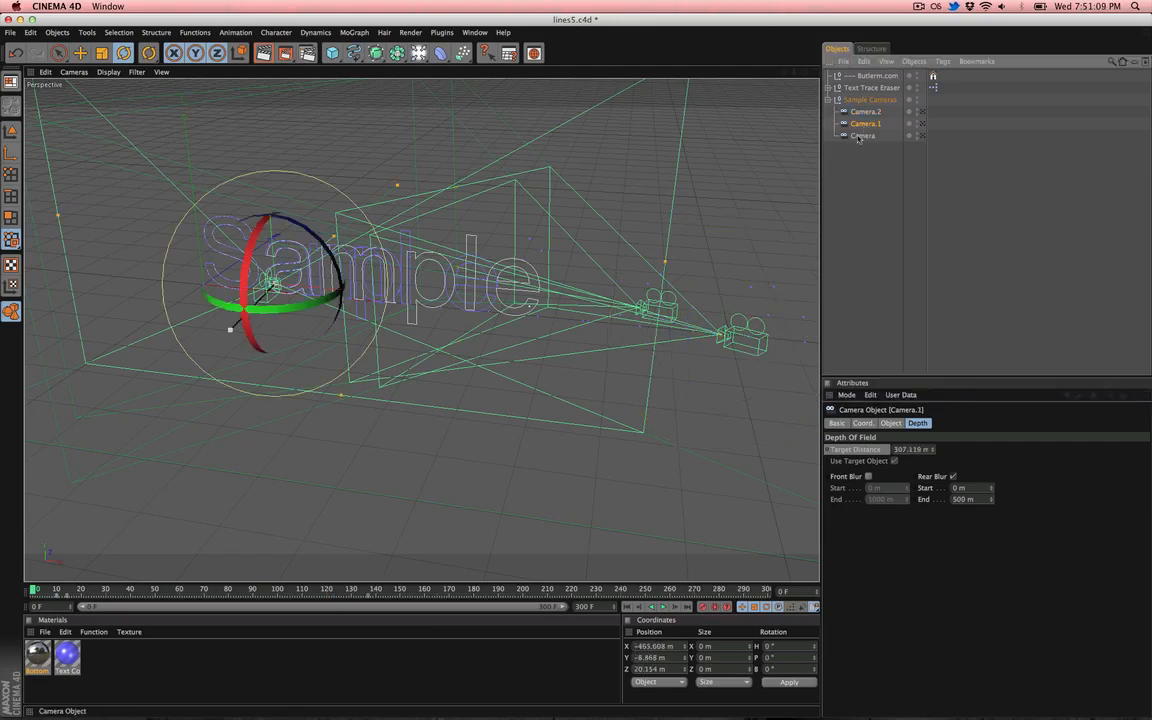
{"action": "left_click", "coordinate": [860, 136]}
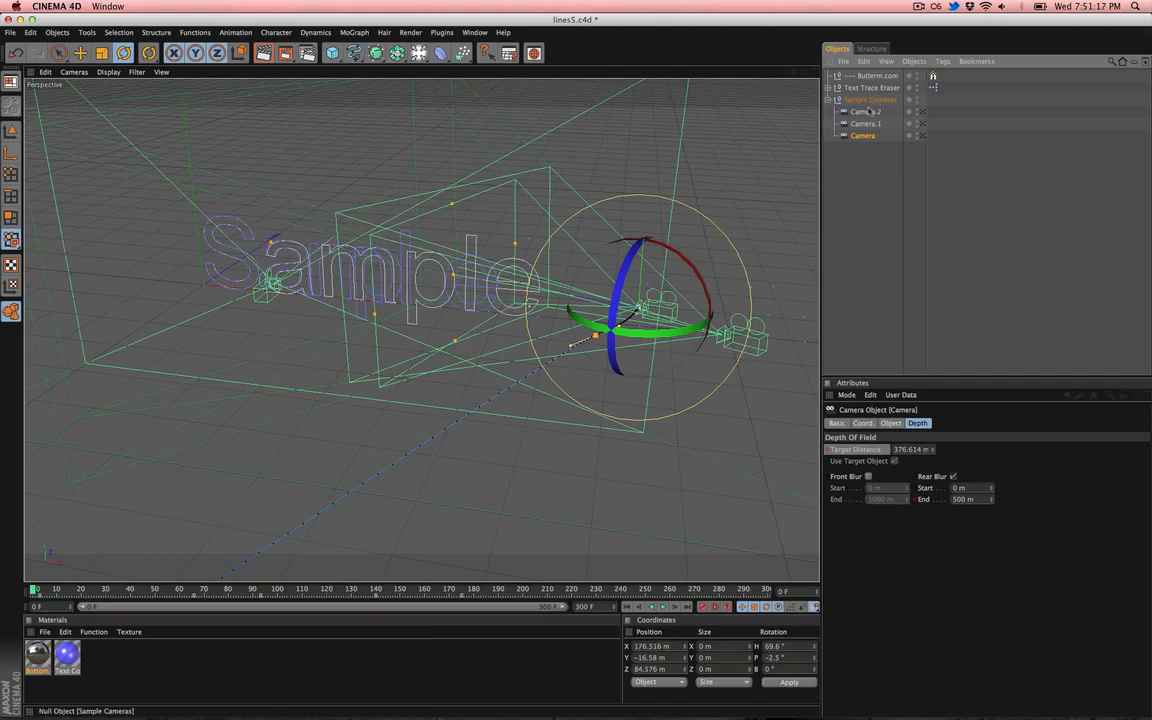
{"action": "left_click", "coordinate": [863, 423]}
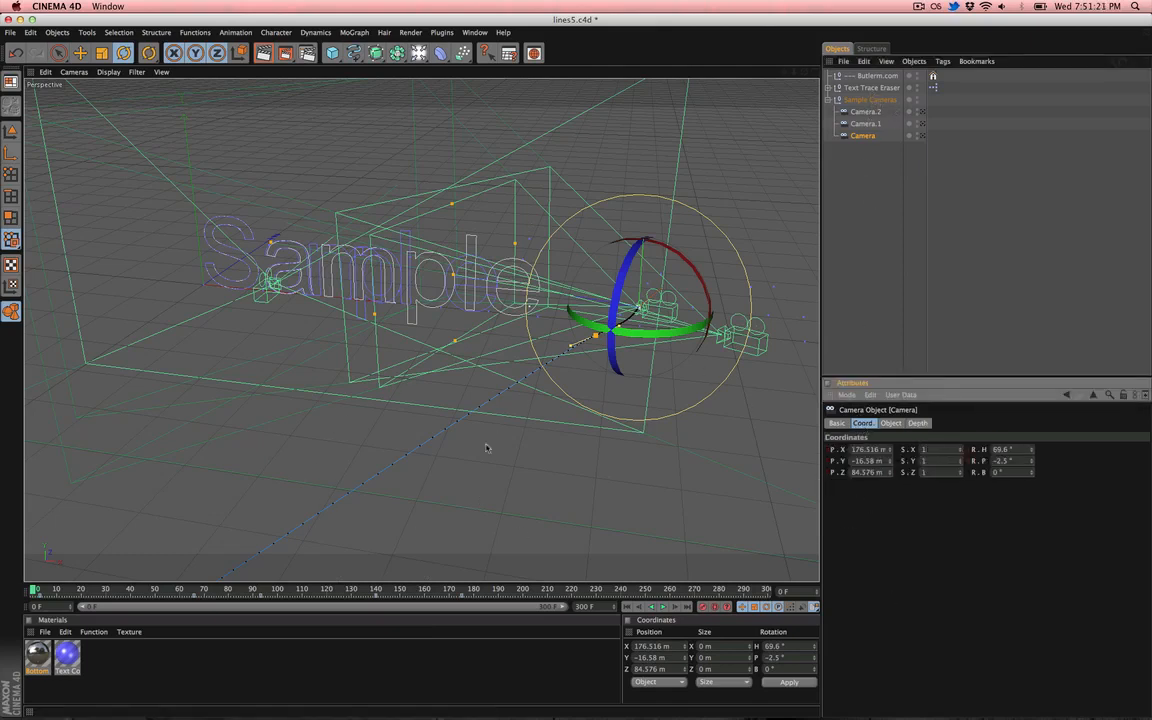
- Collapse the Sample Cameras group, hide it in the editor, and save the file
{"action": "left_click", "coordinate": [884, 175]}
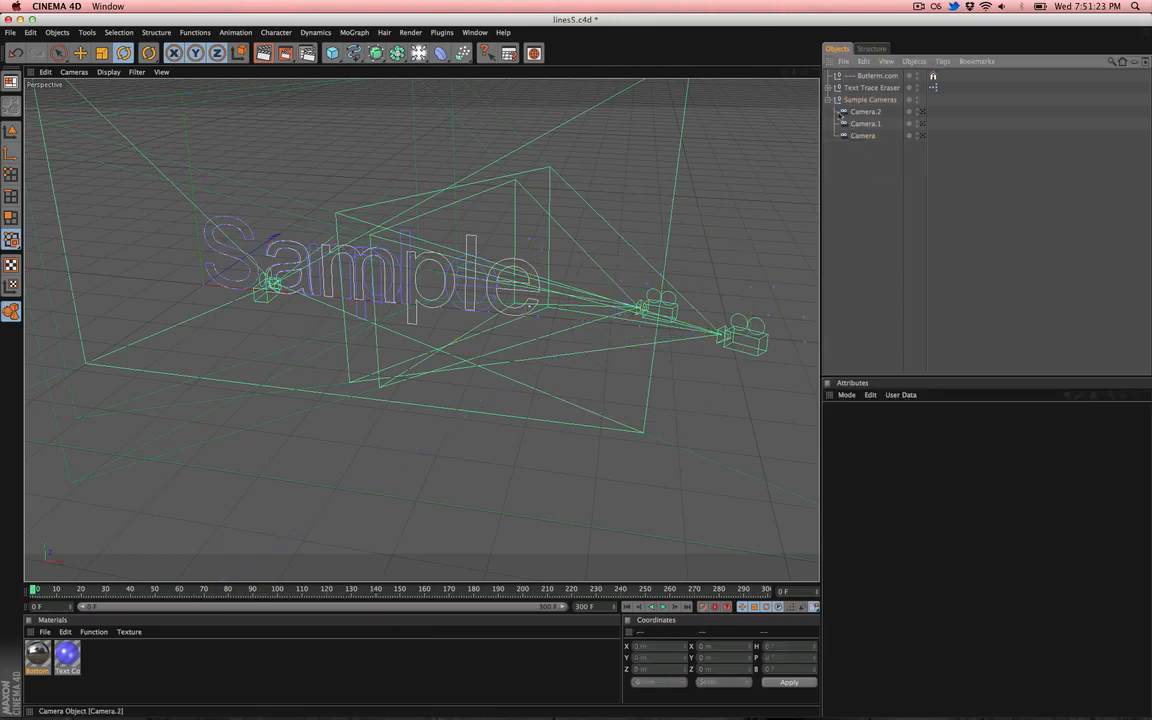
{"action": "left_click", "coordinate": [829, 100]}
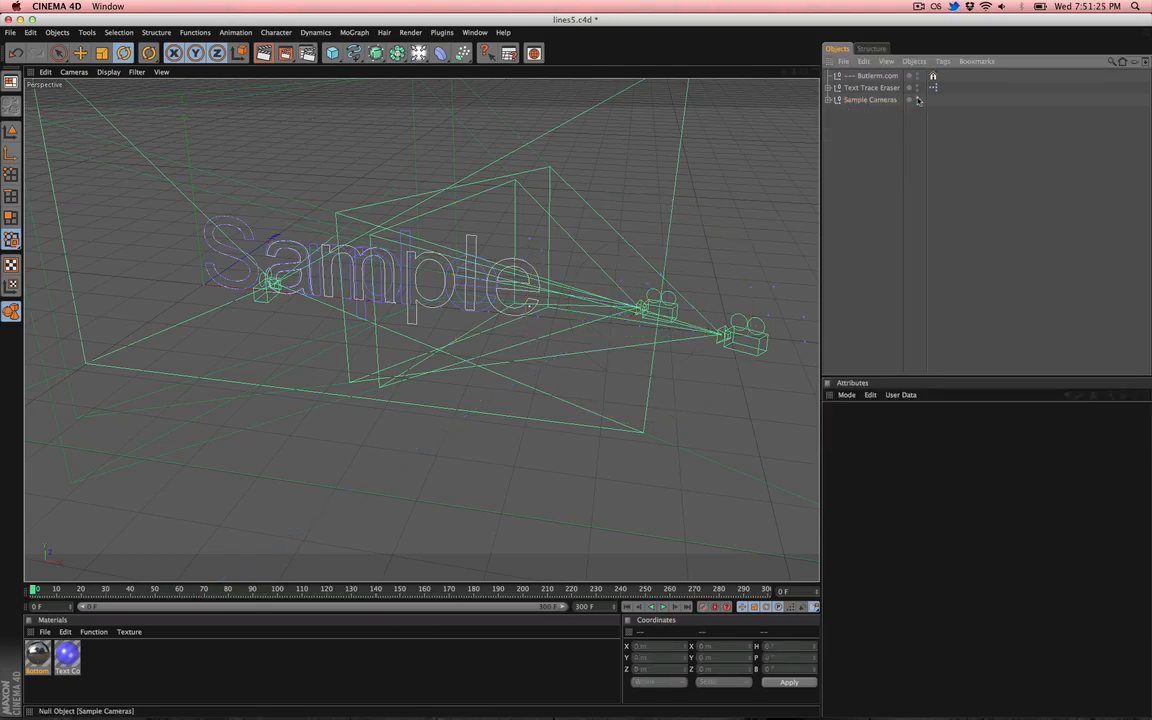
{"action": "left_click", "coordinate": [917, 99]}
{"action": "key", "text": "super+s"}
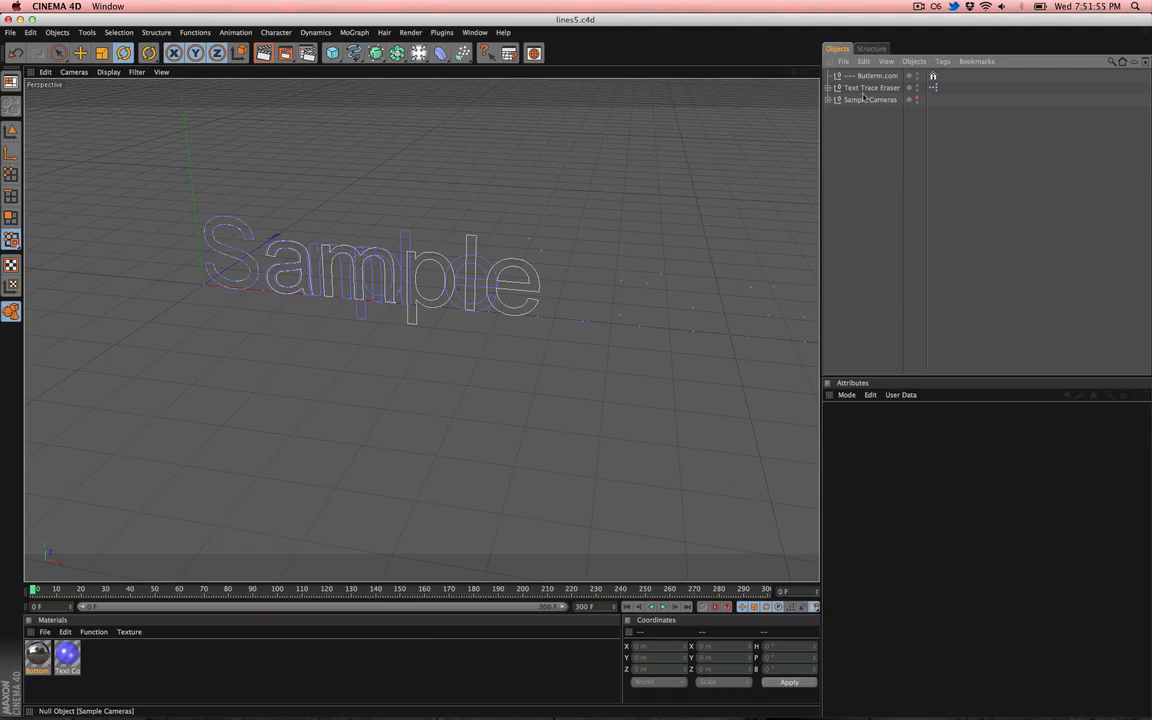
- Open the Text Trace Eraser's Controls and enlarge the attributes panel
{"action": "left_click", "coordinate": [872, 88]}
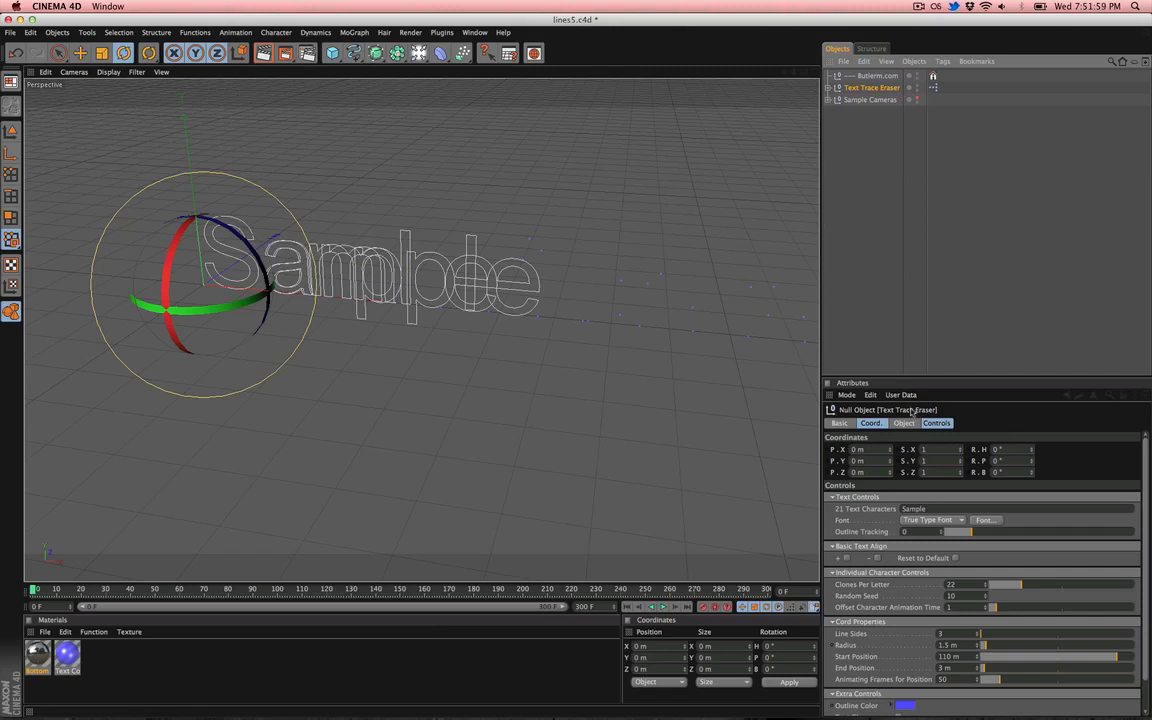
{"action": "left_click", "coordinate": [872, 424], "text": "shift"}
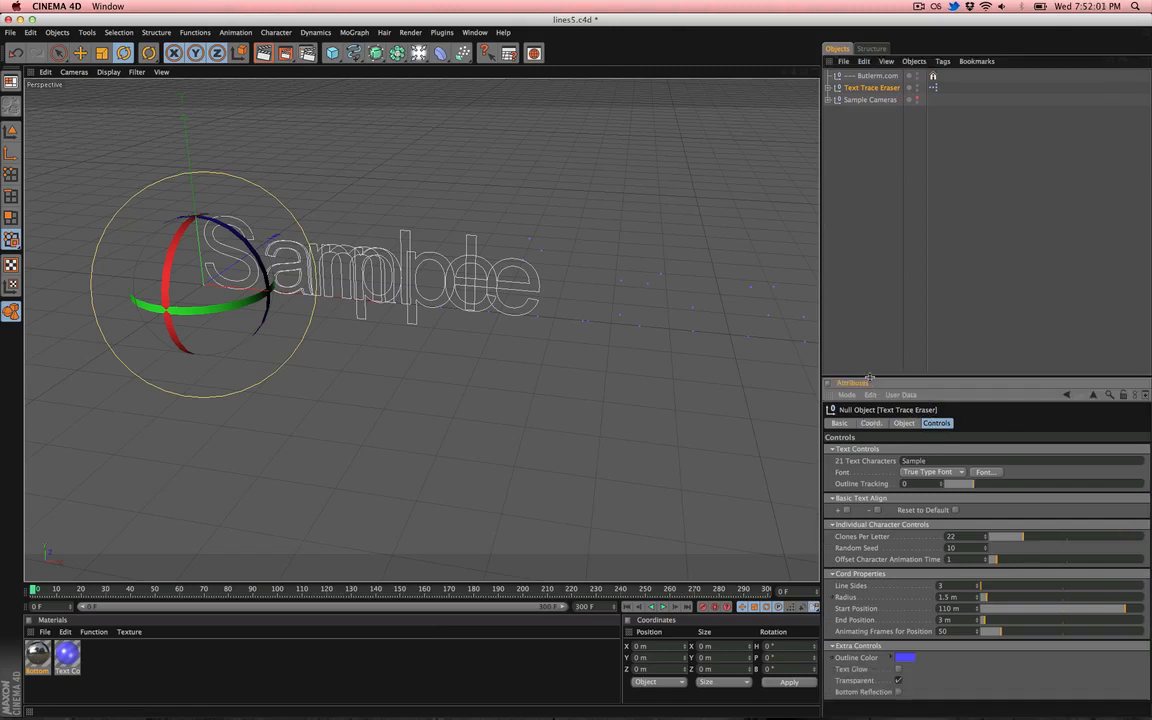
{"action": "left_click_drag", "start_coordinate": [857, 378], "coordinate": [857, 160]}
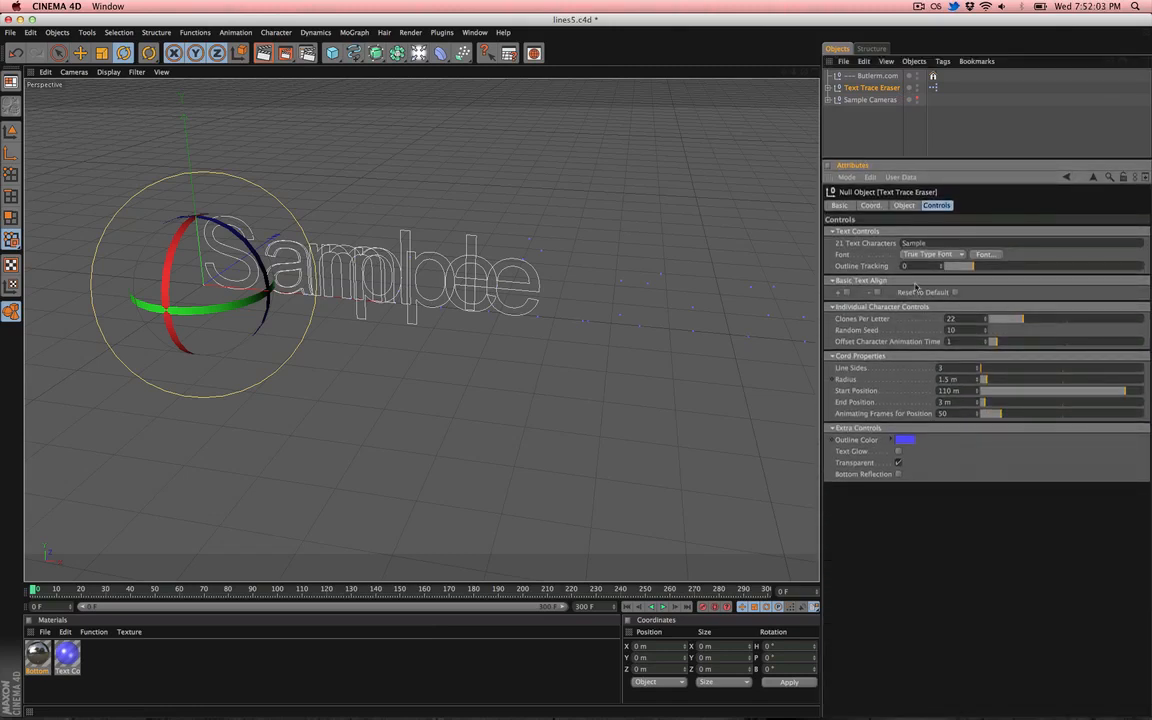
- Collapse all control sections, then expand only Text Controls
{"action": "left_click", "coordinate": [845, 231]}
{"action": "left_click", "coordinate": [848, 243]}
{"action": "left_click", "coordinate": [846, 254]}
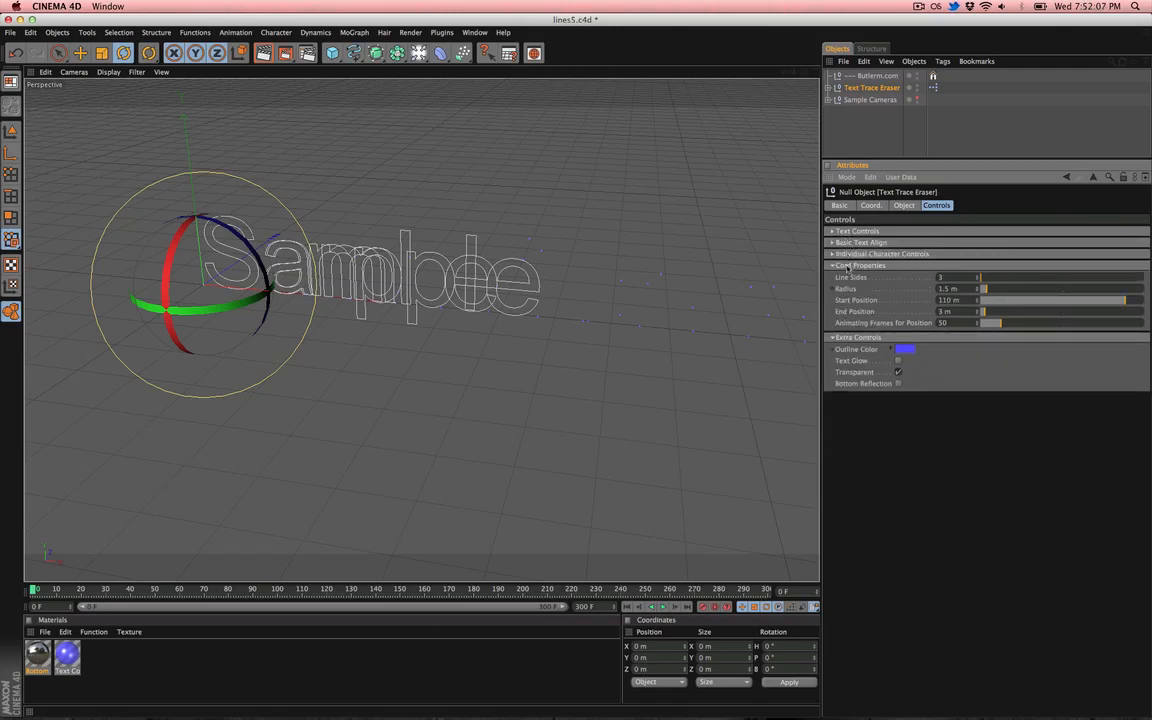
{"action": "left_click", "coordinate": [846, 265]}
{"action": "left_click", "coordinate": [845, 277]}
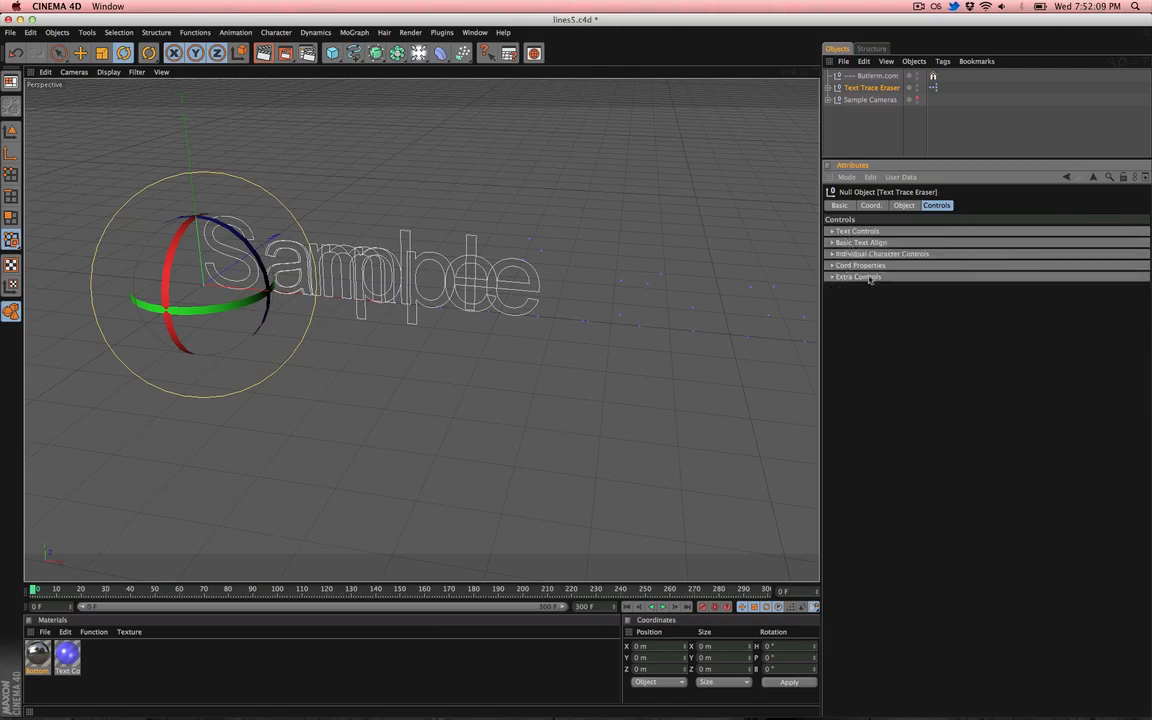
{"action": "left_click", "coordinate": [855, 232]}
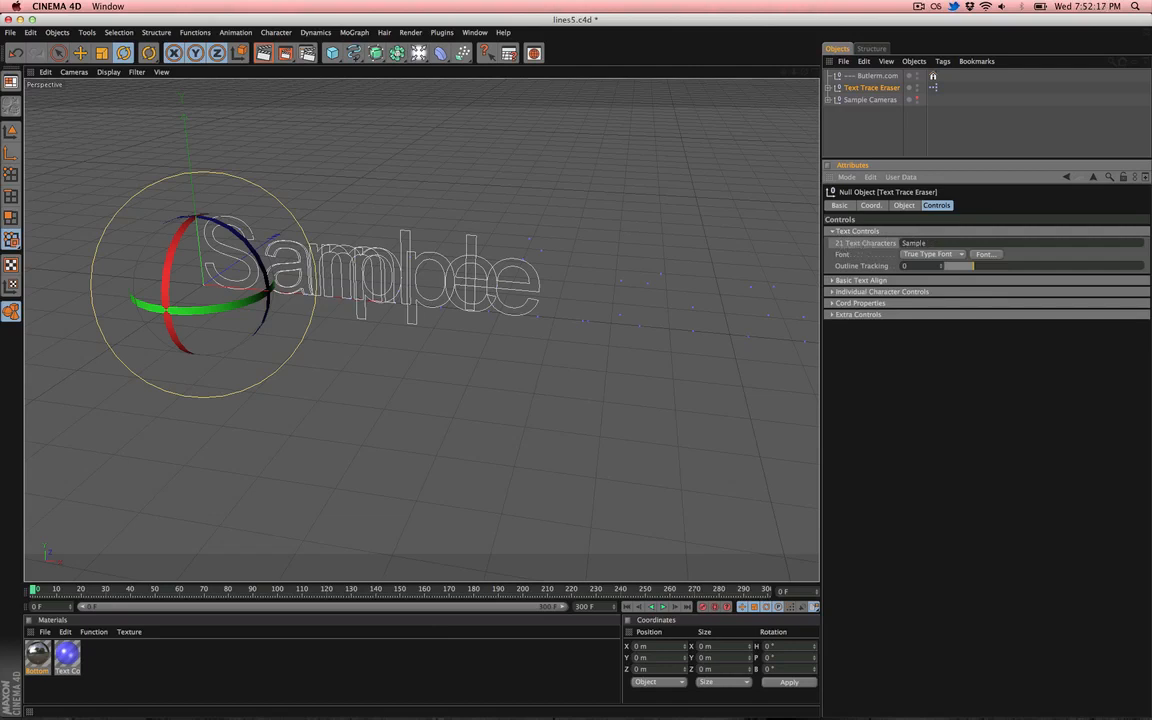
- Set the Text Characters to videohive.com
{"action": "type", "text": "e"}
{"action": "key", "text": "Return"}
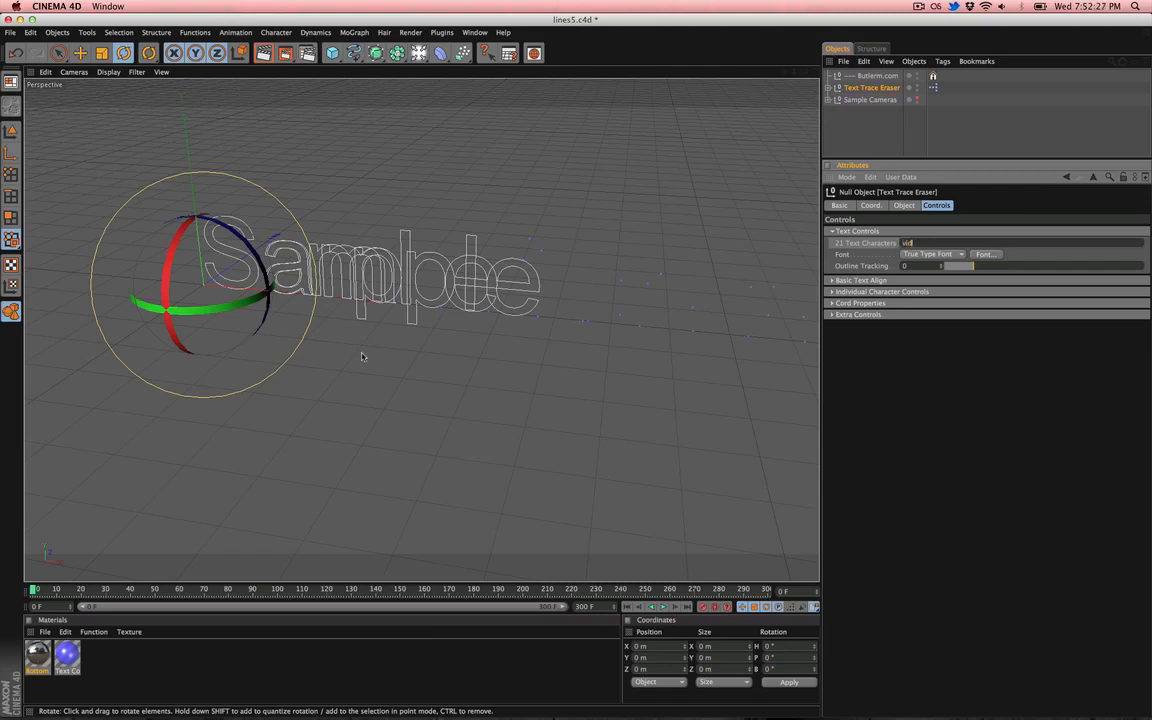
{"action": "type", "text": "videohive.com"}
{"action": "key", "text": "Return"}
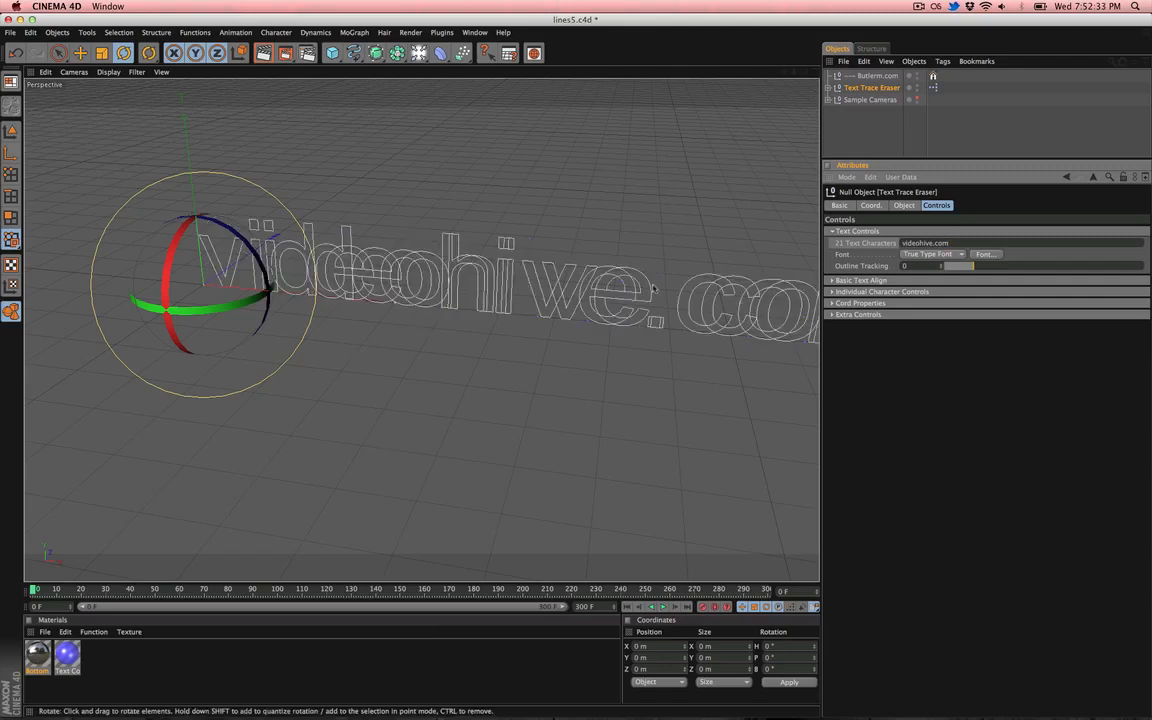
{"action": "right_click_drag", "start_coordinate": [664, 280], "coordinate": [606, 282], "text": "alt"}
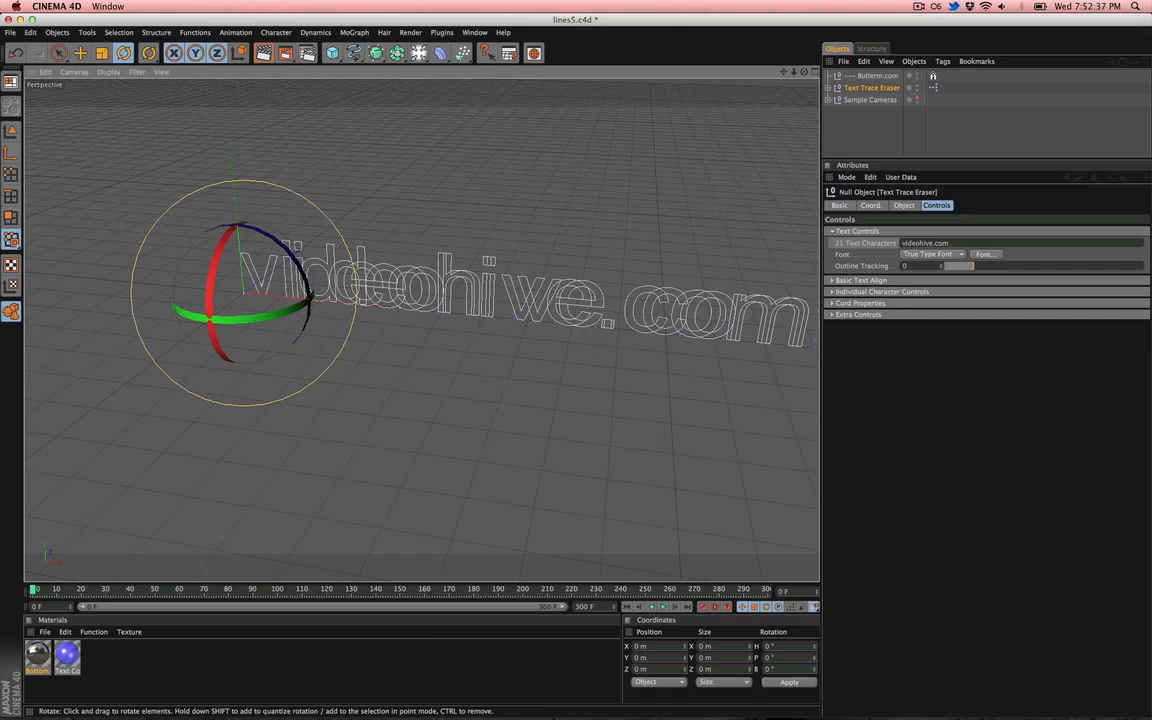
{"action": "middle_click_drag", "start_coordinate": [606, 282], "coordinate": [588, 277], "text": "alt"}
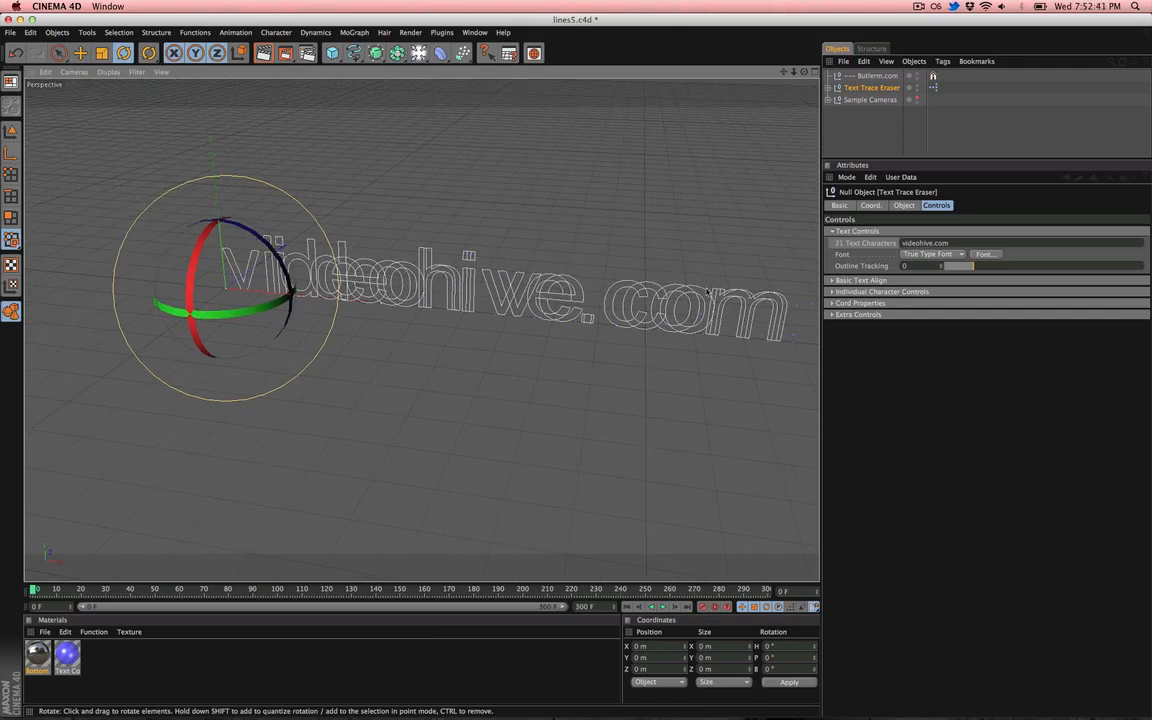
{"action": "middle_click_drag", "start_coordinate": [548, 311], "coordinate": [453, 300], "text": "alt"}
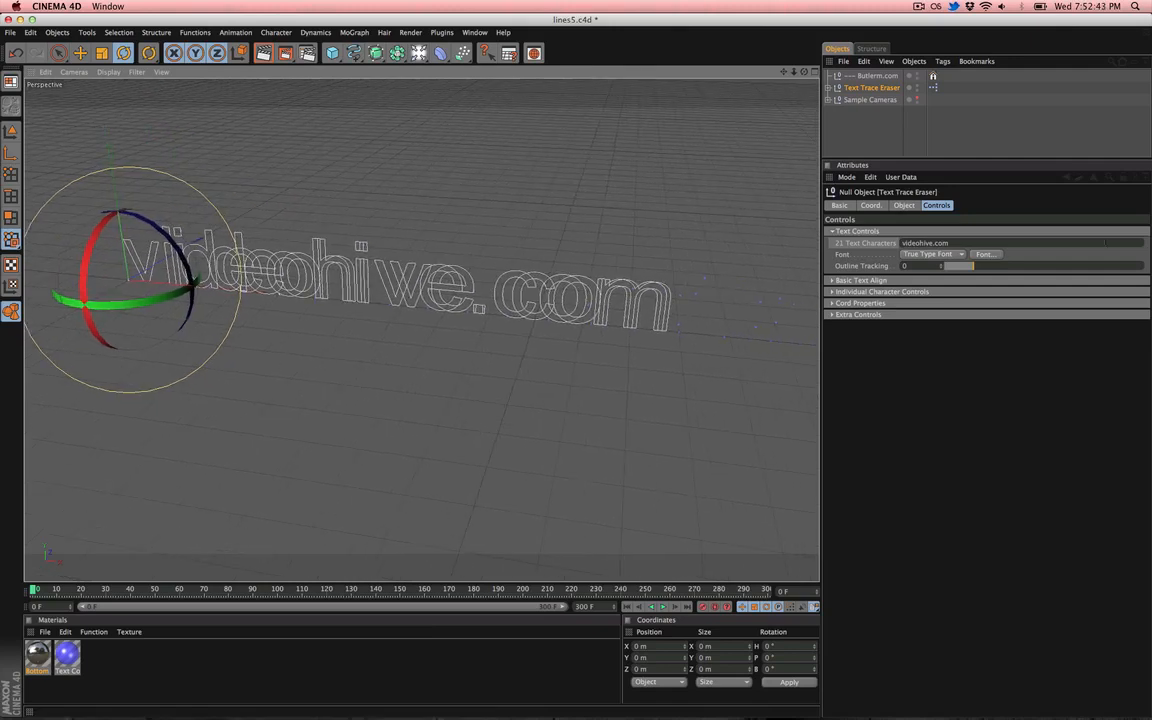
{"action": "left_click", "coordinate": [1017, 243]}
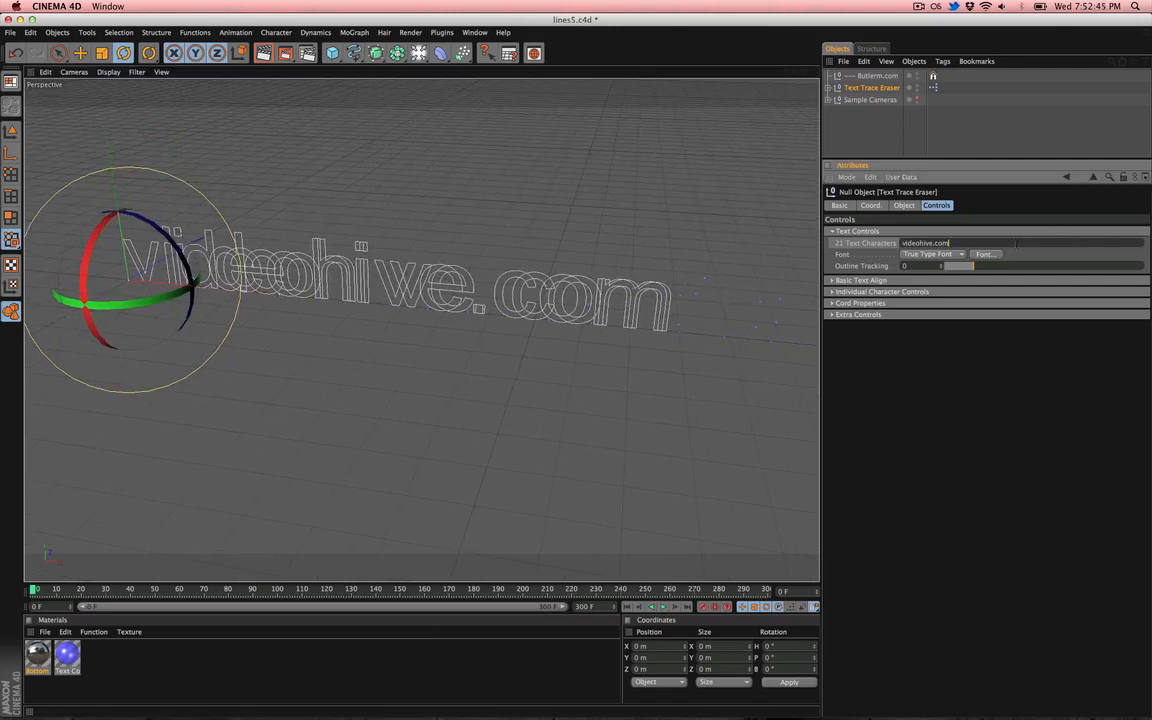
{"action": "type", "text": "123456789012345"}
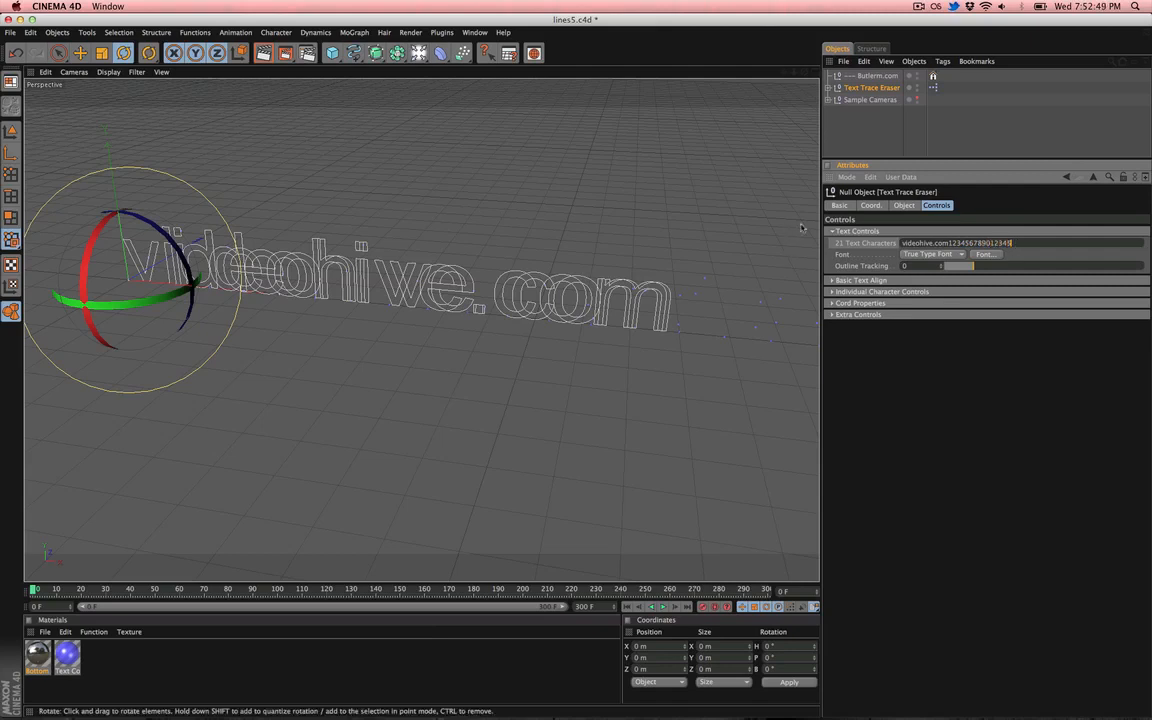
{"action": "key", "text": "Return"}
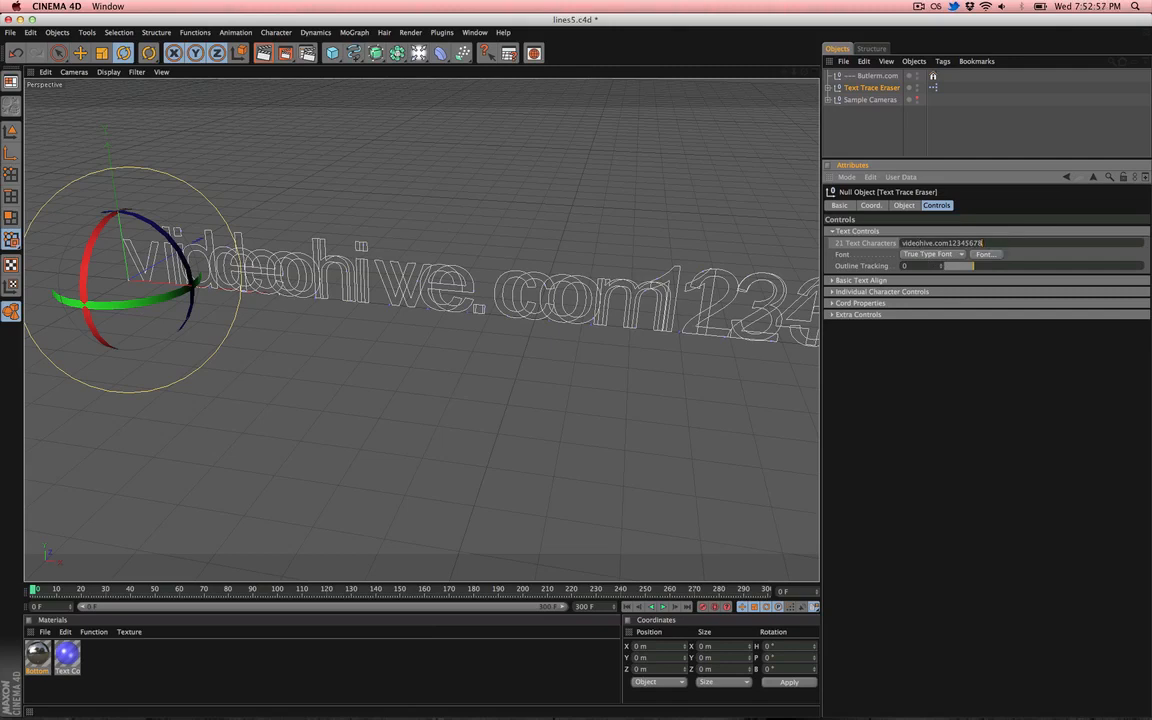
{"action": "type", "text": "1234"}
{"action": "key", "text": "BackSpace"}
{"action": "key", "text": "BackSpace"}
{"action": "key", "text": "BackSpace"}
{"action": "key", "text": "BackSpace"}
{"action": "key", "text": "BackSpace"}
- Change the text's font to Helvetica through the Font picker
{"action": "left_click", "coordinate": [986, 255]}
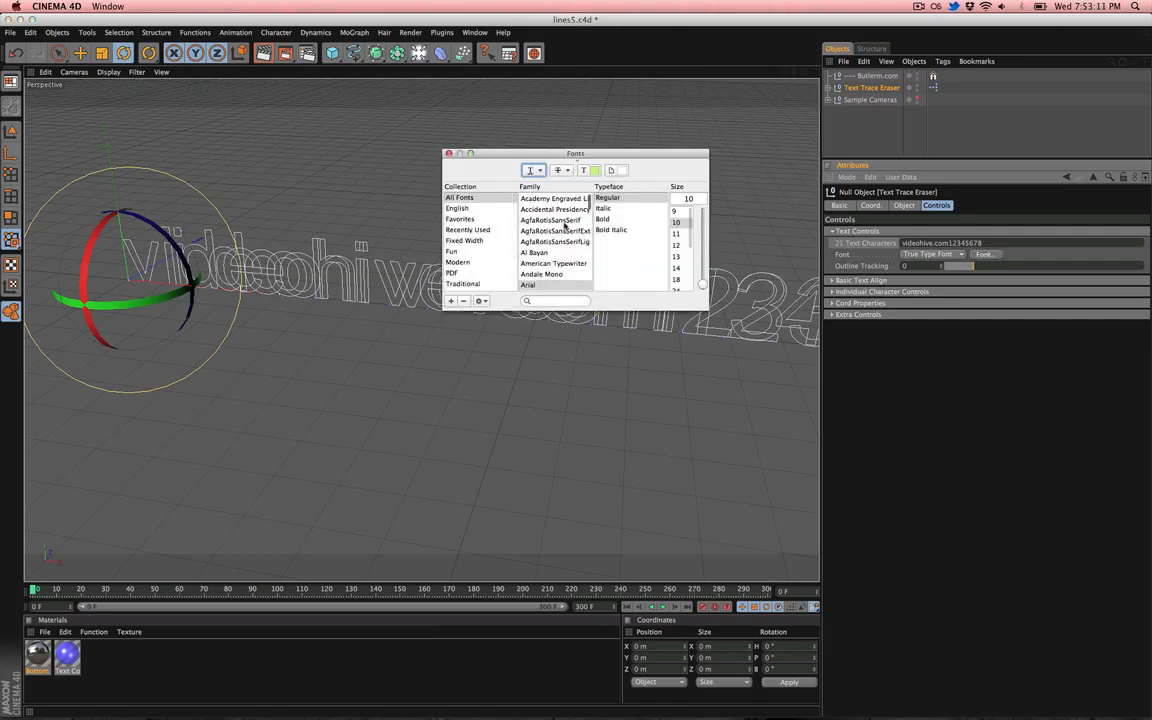
{"action": "scroll", "coordinate": [565, 226], "scroll_direction": "down", "scroll_amount": 5}
{"action": "scroll", "coordinate": [565, 226], "scroll_direction": "up", "scroll_amount": 3}
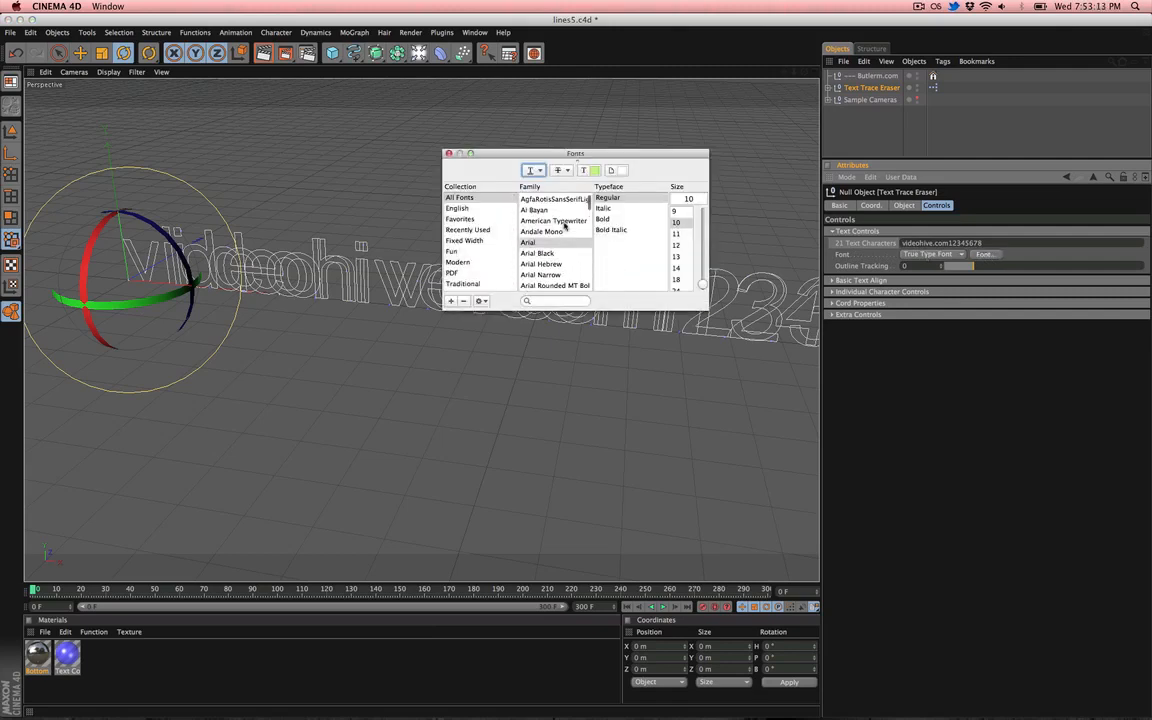
{"action": "left_click_drag", "start_coordinate": [589, 205], "coordinate": [583, 247]}
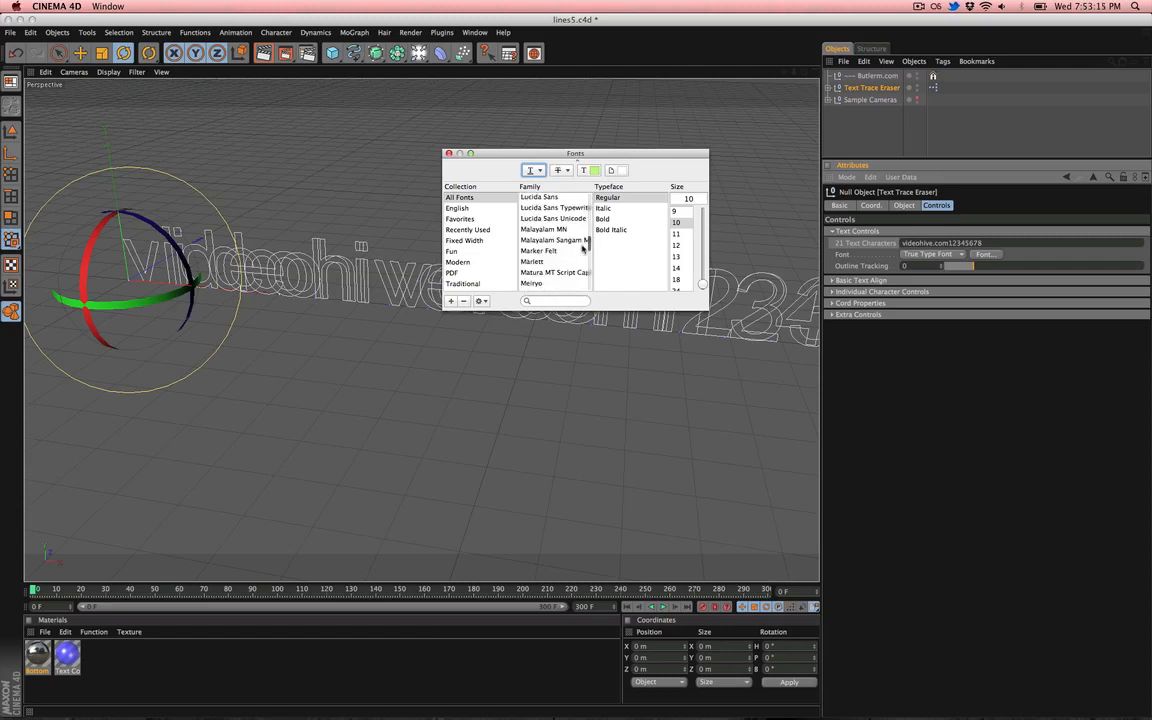
{"action": "scroll", "coordinate": [583, 248], "scroll_direction": "up", "scroll_amount": 1}
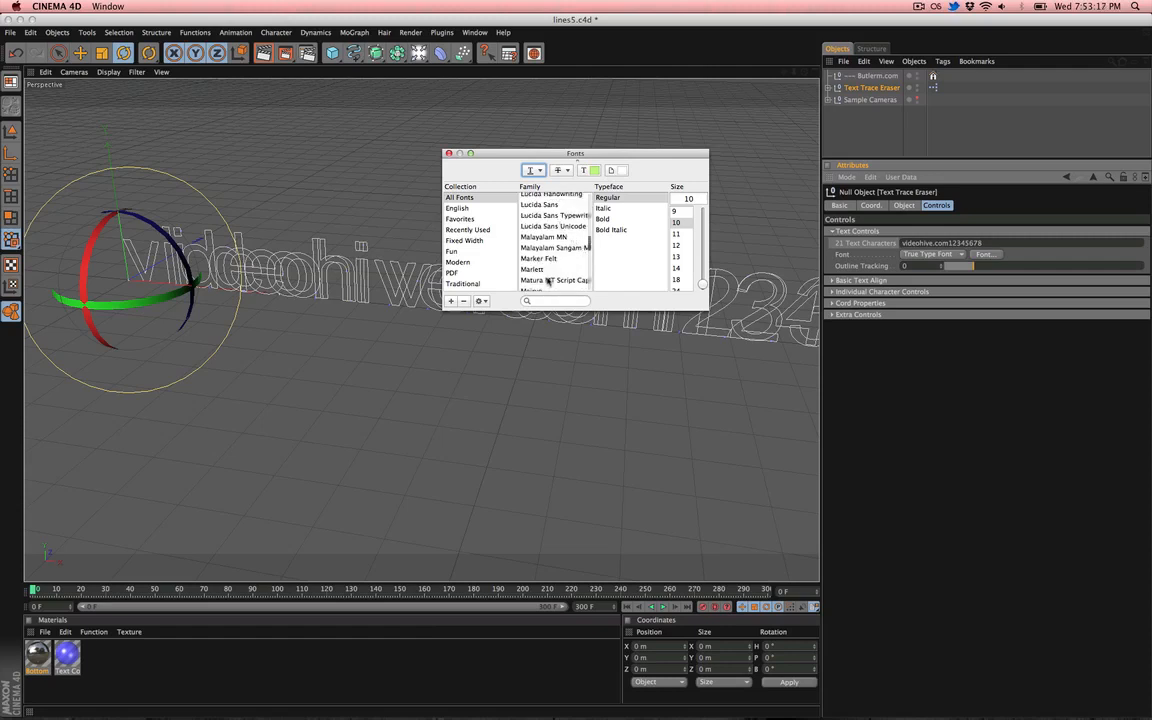
{"action": "scroll", "coordinate": [556, 257], "scroll_direction": "up", "scroll_amount": 5}
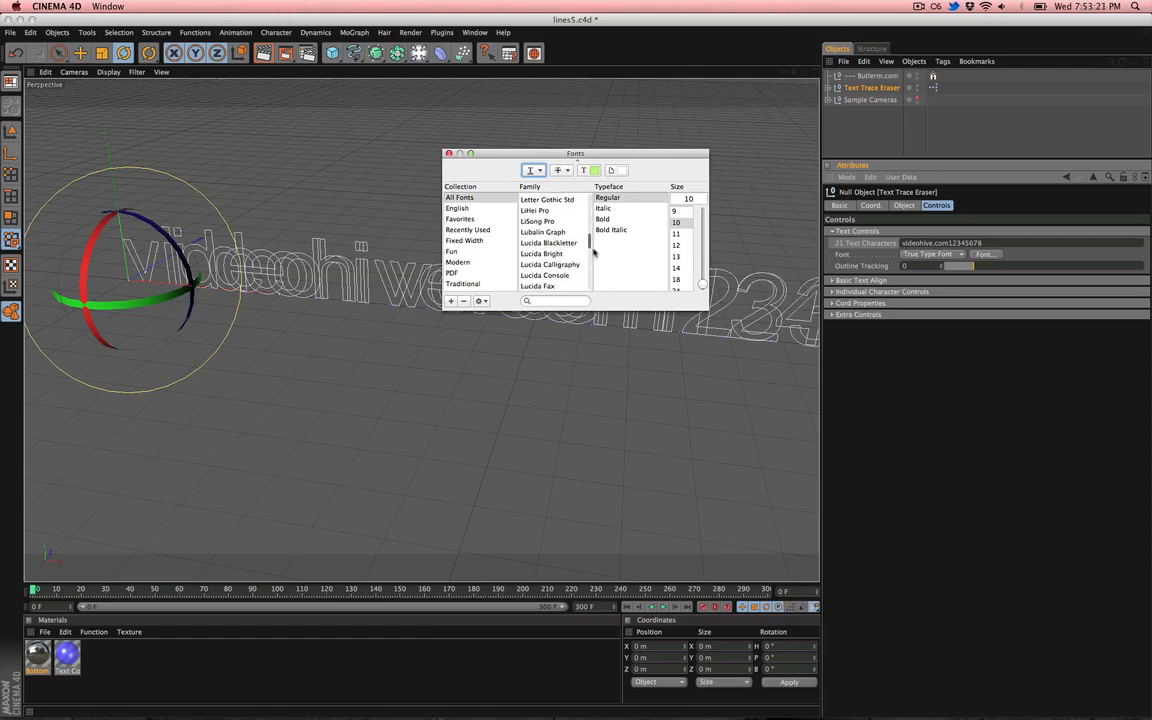
{"action": "scroll", "coordinate": [587, 237], "scroll_direction": "up", "scroll_amount": 5}
{"action": "scroll", "coordinate": [588, 237], "scroll_direction": "up", "scroll_amount": 4}
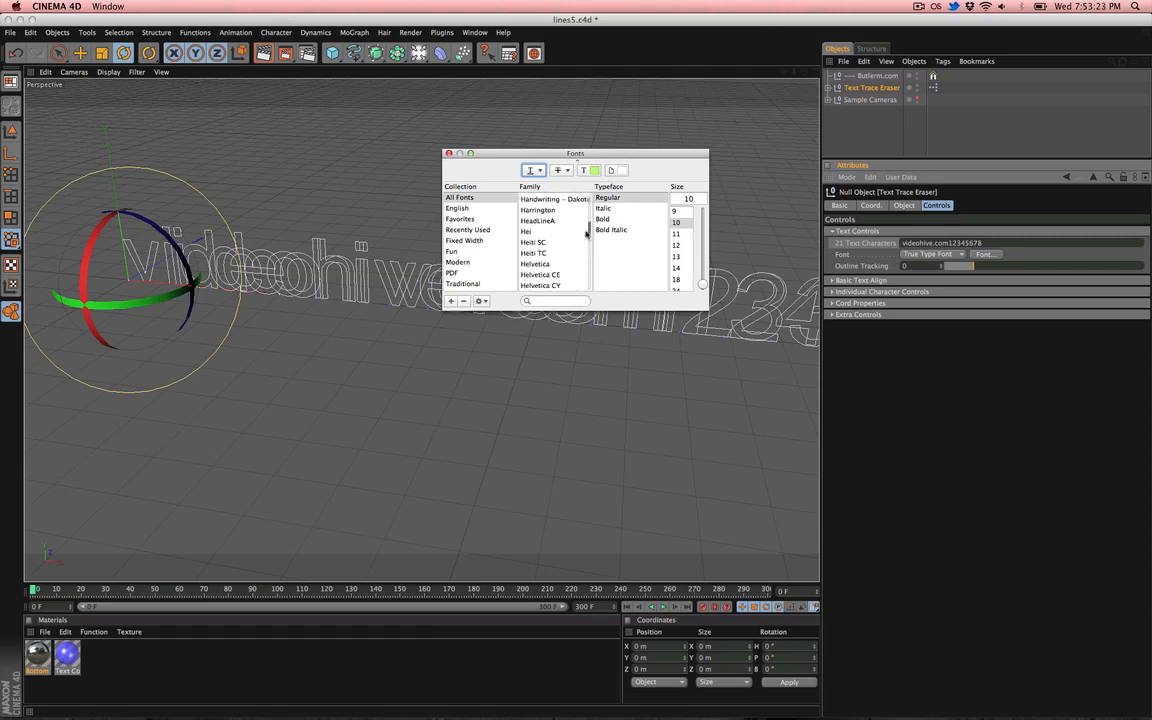
{"action": "left_click", "coordinate": [547, 265]}
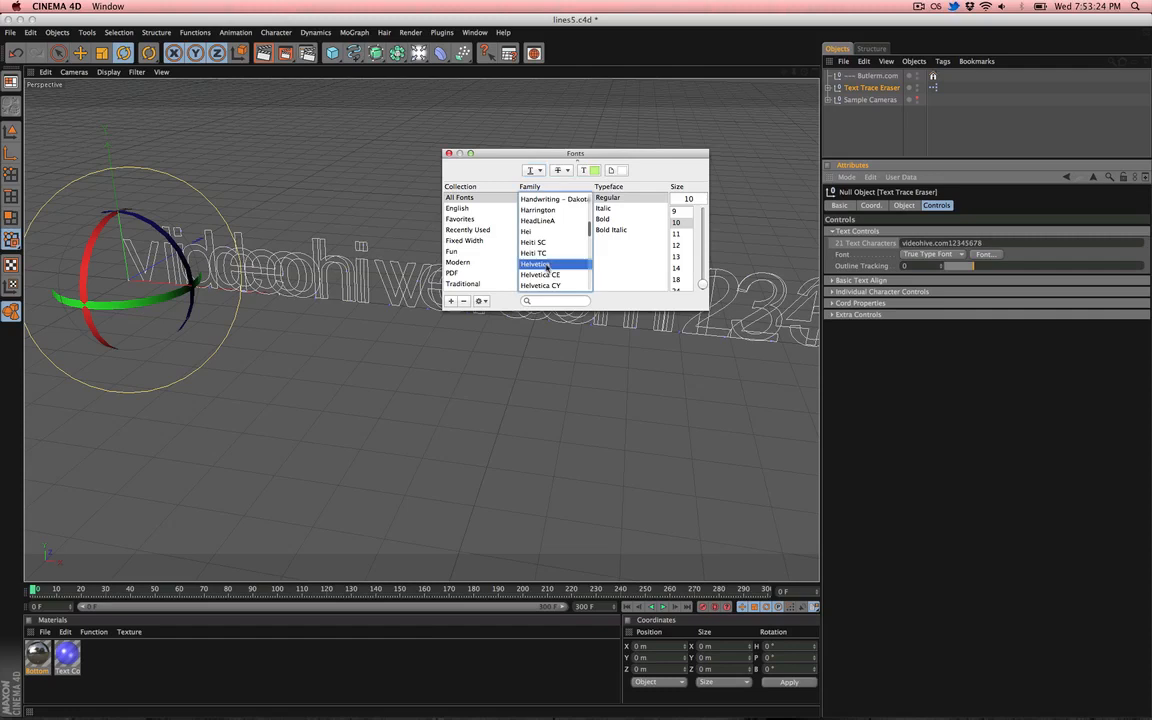
{"action": "left_click", "coordinate": [449, 154]}
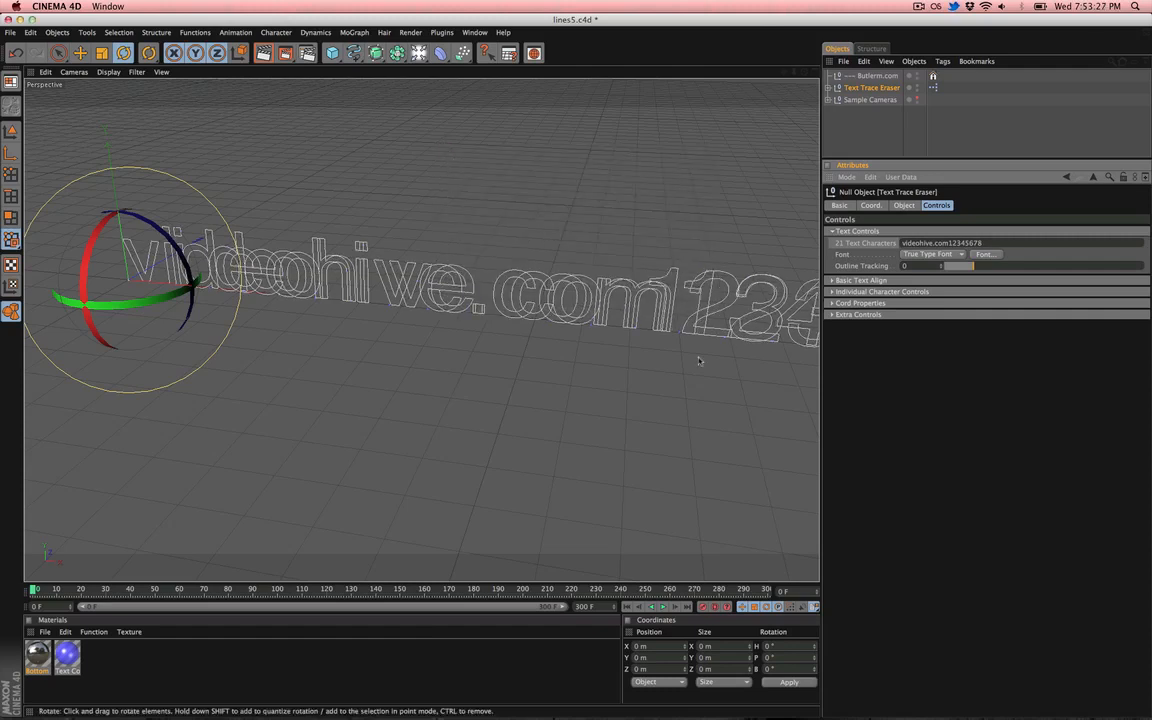
- Change the text's font to Garamond through the Font picker
{"action": "left_click", "coordinate": [976, 255]}
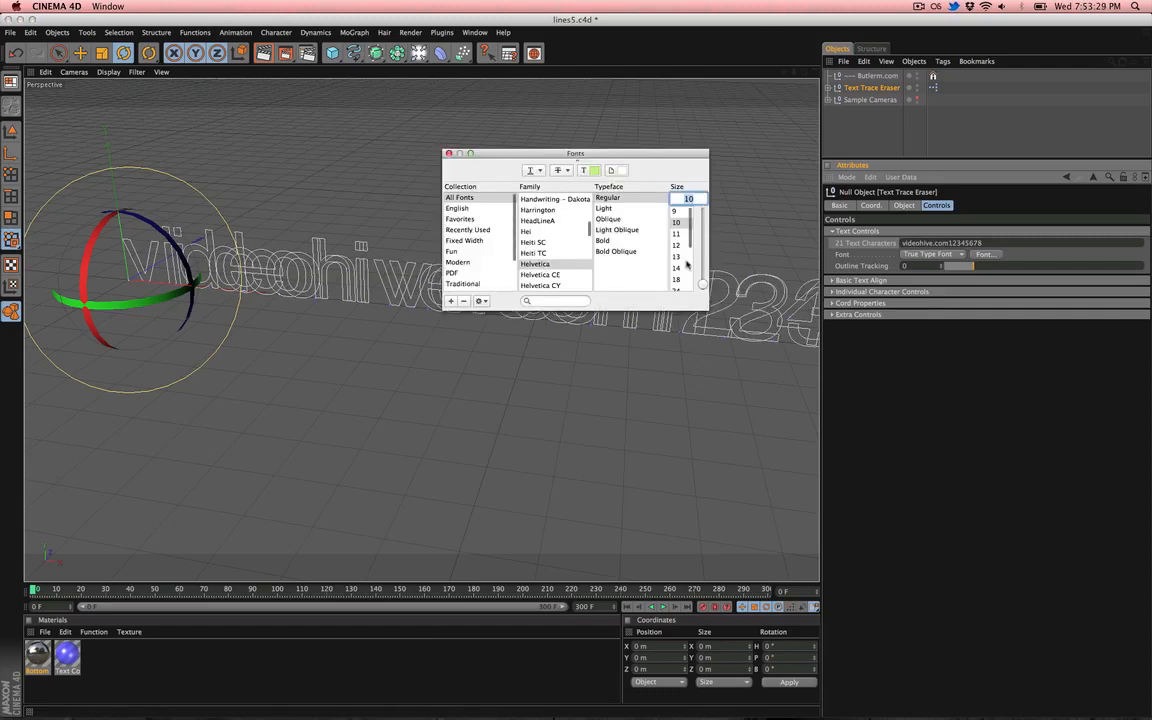
{"action": "scroll", "coordinate": [590, 232], "scroll_direction": "up", "scroll_amount": 5}
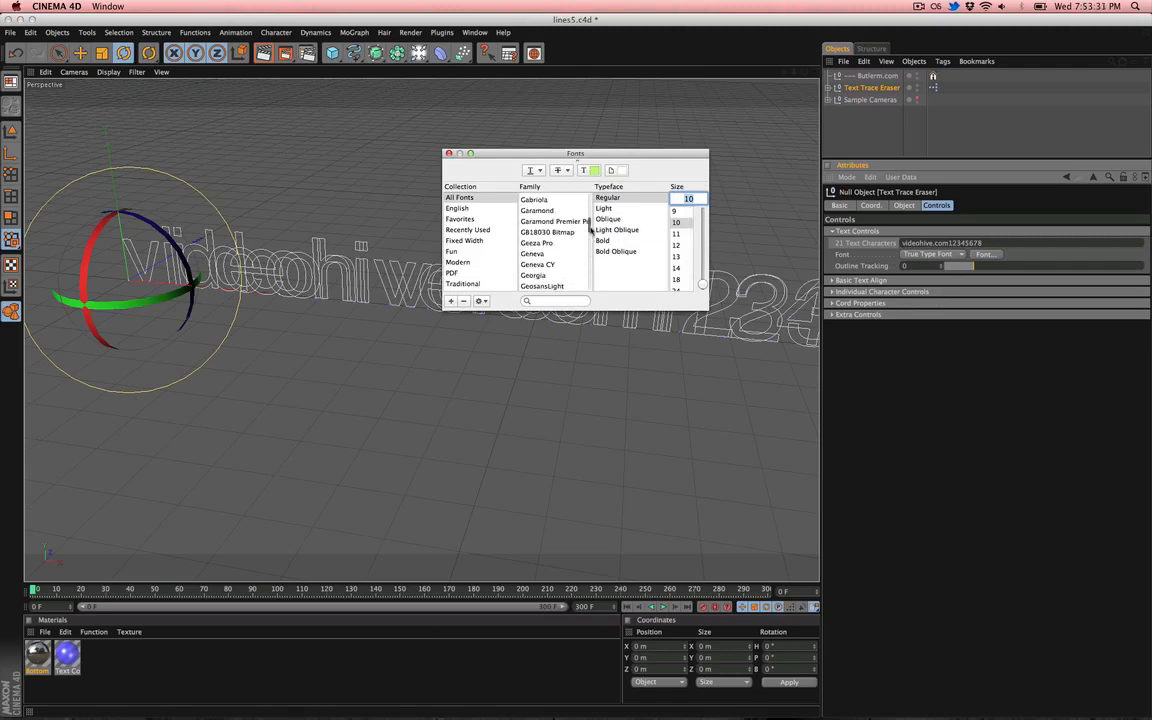
{"action": "scroll", "coordinate": [590, 230], "scroll_direction": "up", "scroll_amount": 1}
{"action": "left_click", "coordinate": [550, 219]}
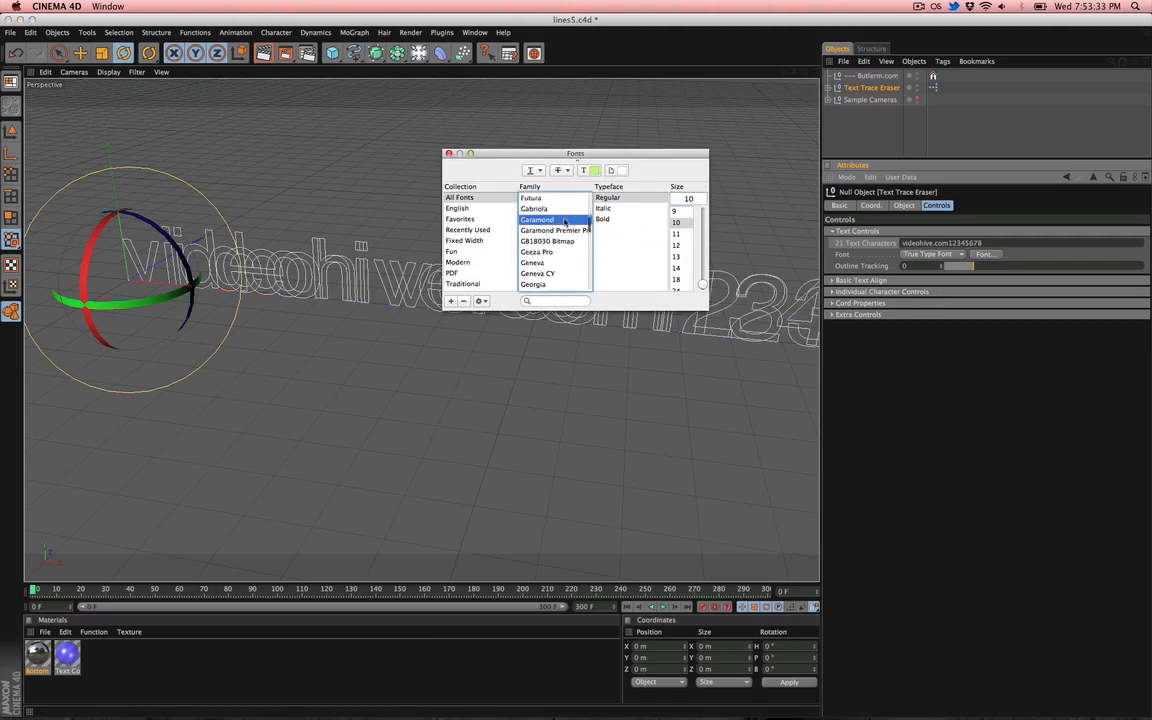
{"action": "left_click", "coordinate": [448, 154]}
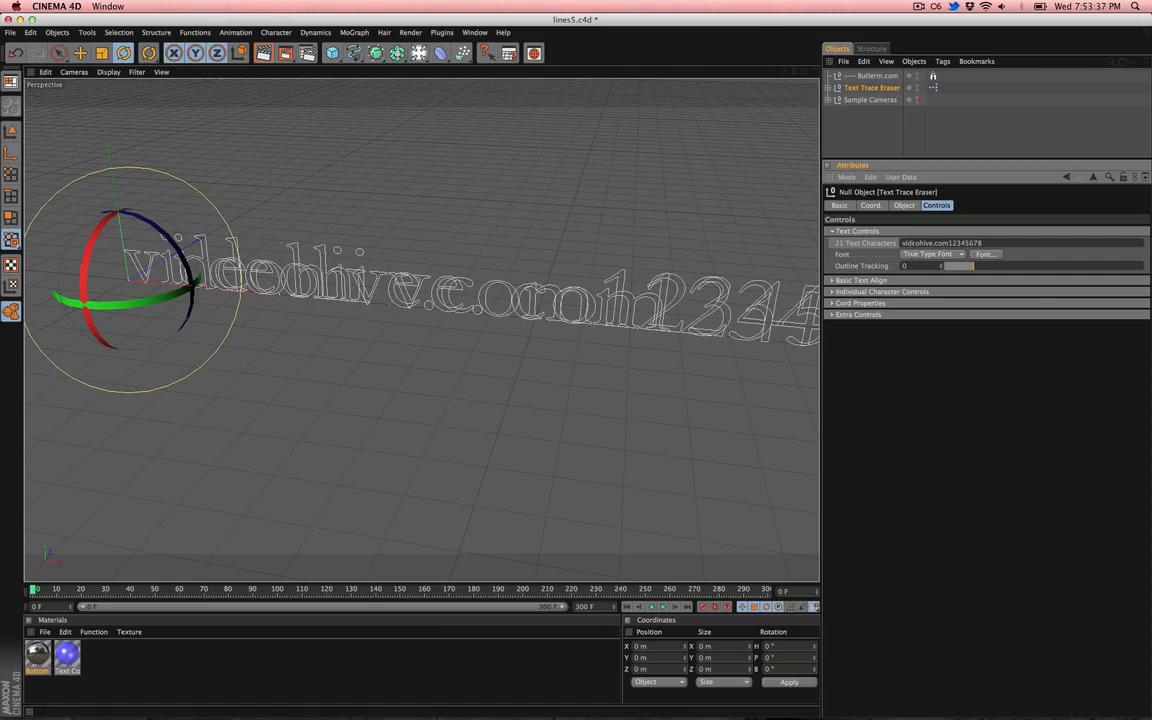
- Set the Outline Tracking to -5
{"action": "left_click", "coordinate": [884, 271]}
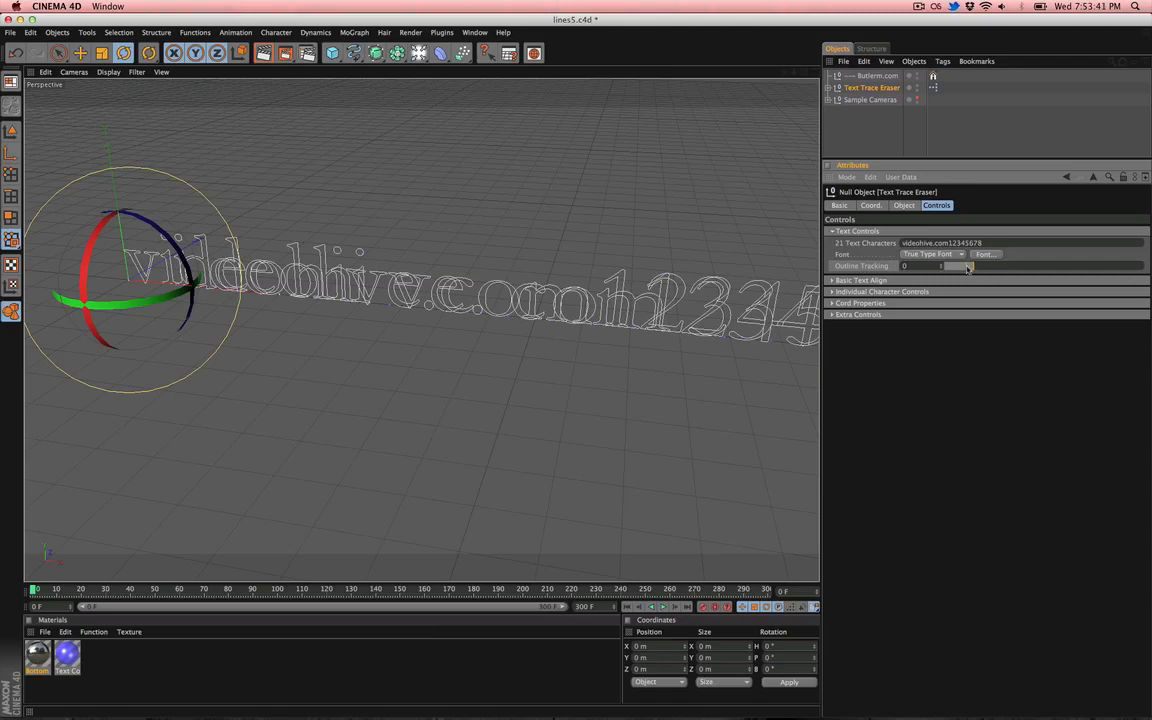
{"action": "mouse_move", "coordinate": [967, 269]}
{"action": "left_mouse_down"}
{"action": "mouse_move", "coordinate": [956, 269]}
{"action": "mouse_move", "coordinate": [980, 269]}
{"action": "mouse_move", "coordinate": [894, 266]}
{"action": "left_mouse_up"}
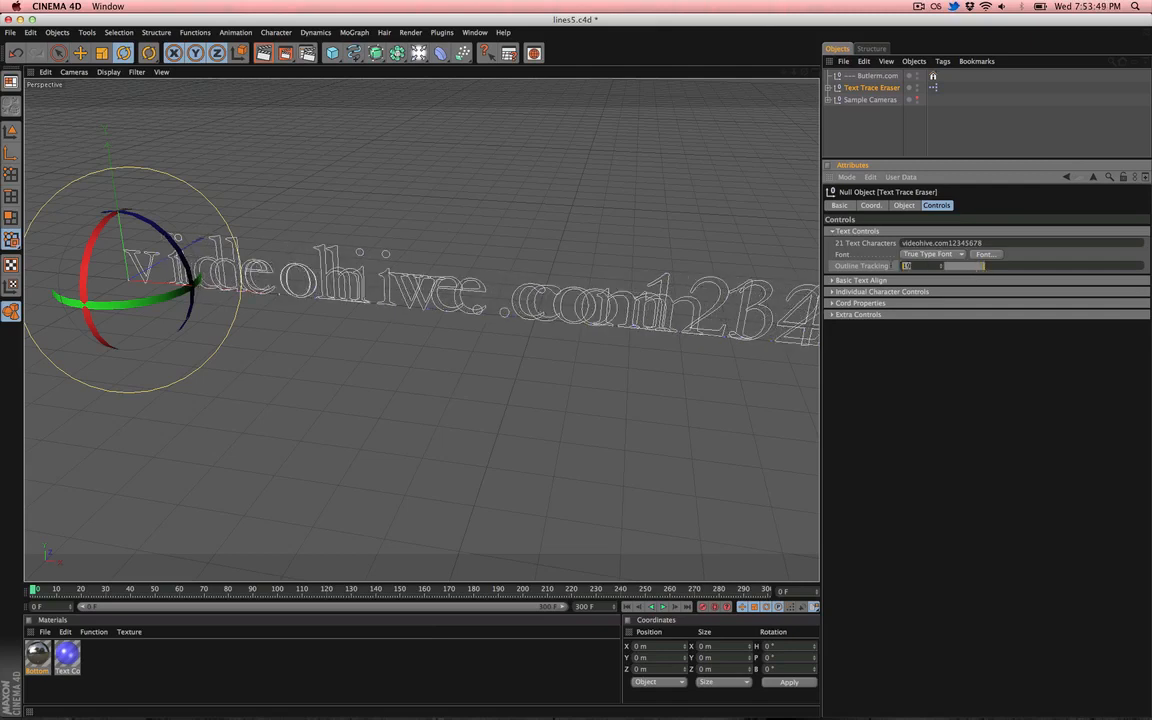
{"action": "type", "text": "0"}
{"action": "key", "text": "Return"}
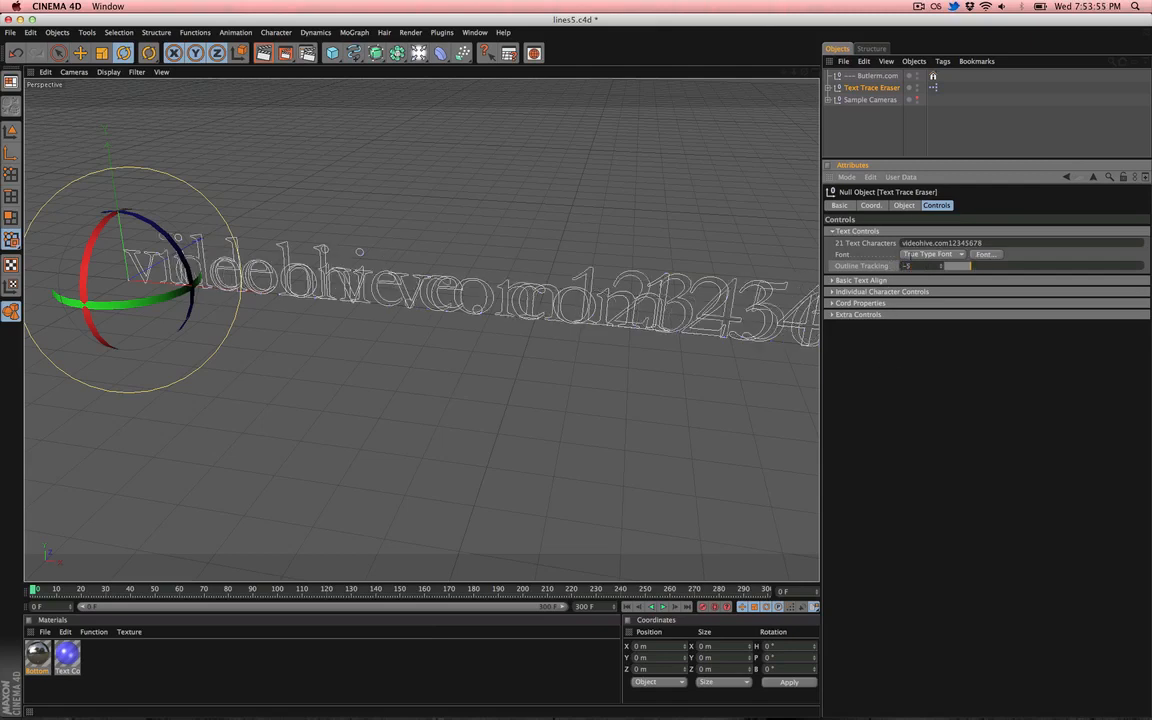
- Trim the Text Characters to videohive and expand the Basic Text Align section
{"action": "left_click_drag", "start_coordinate": [933, 243], "coordinate": [983, 243]}
{"action": "key", "text": "BackSpace"}
{"action": "key", "text": "Return"}
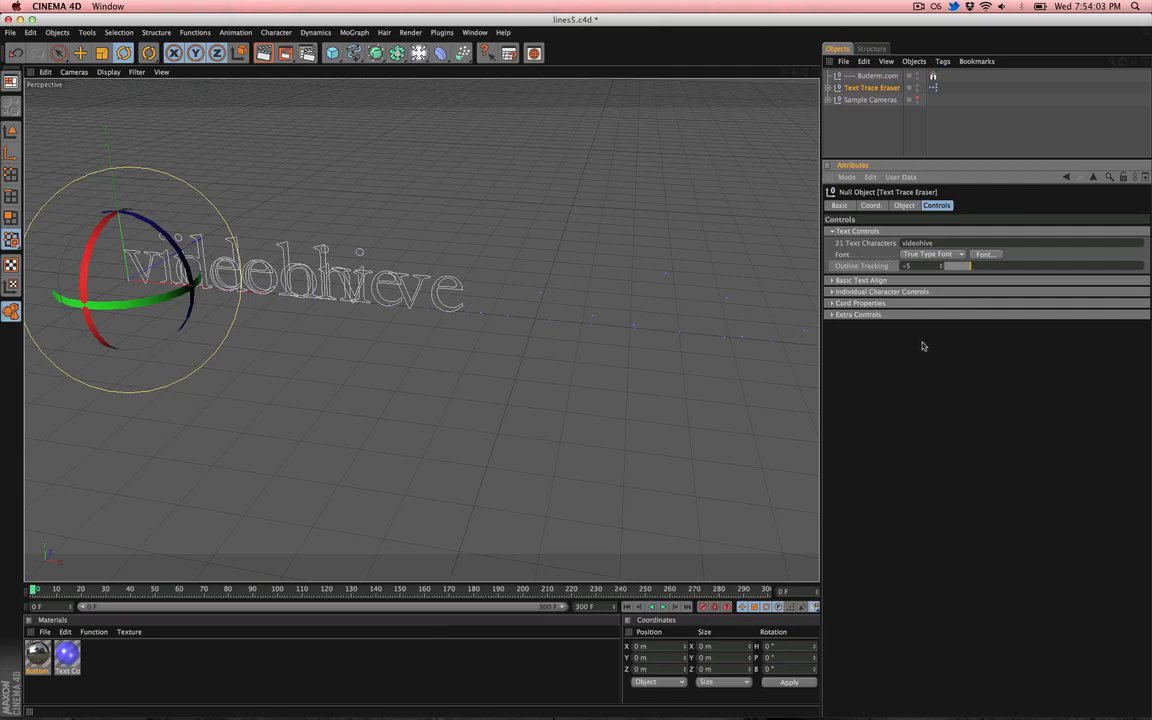
{"action": "left_click", "coordinate": [860, 281]}
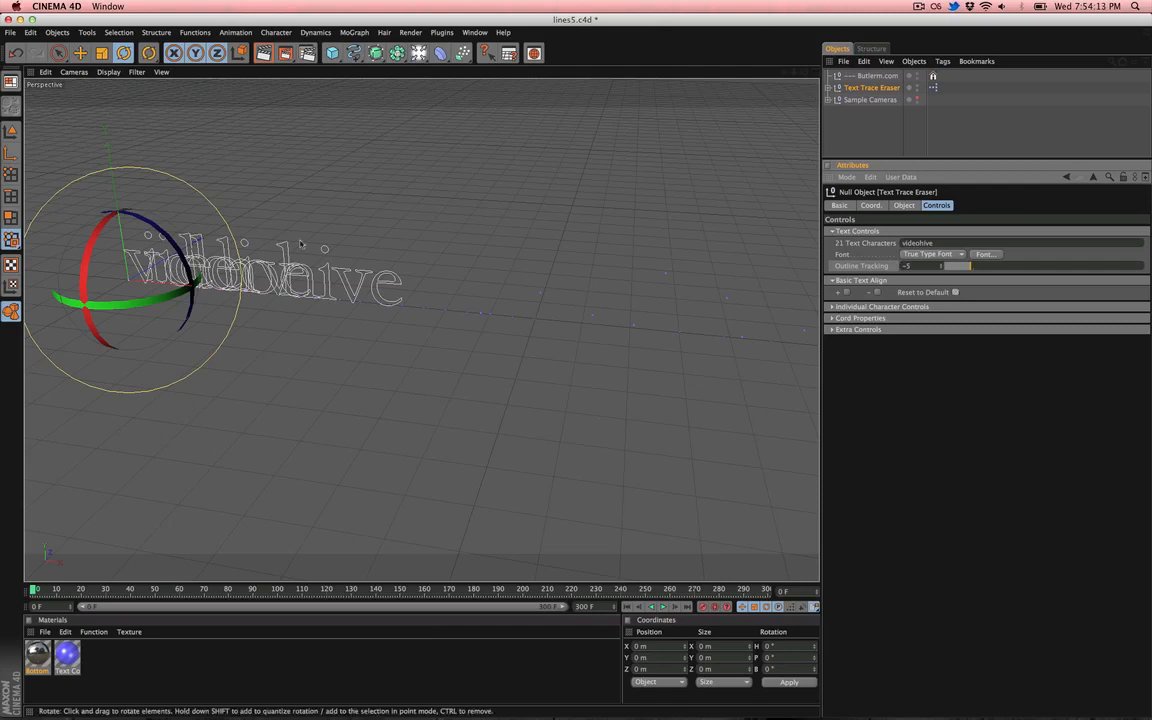
- Activate the Live Selection tool and reselect the Text Trace Eraser object
{"action": "left_click", "coordinate": [270, 325]}
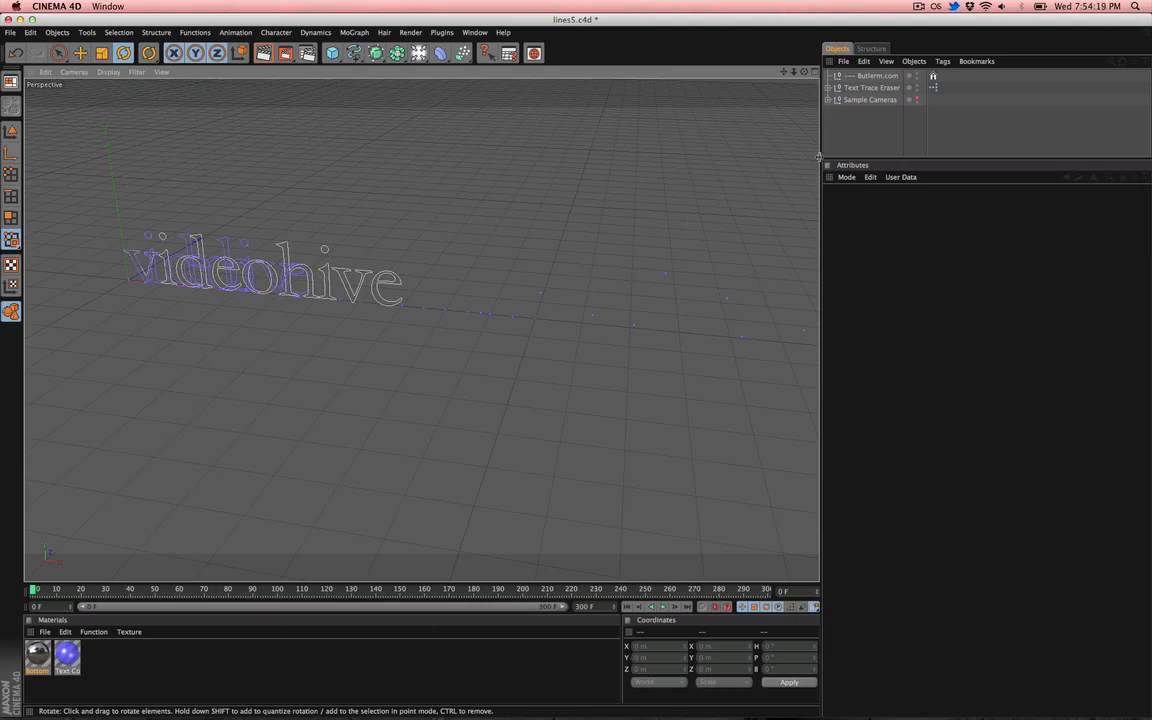
{"action": "key", "text": "9"}
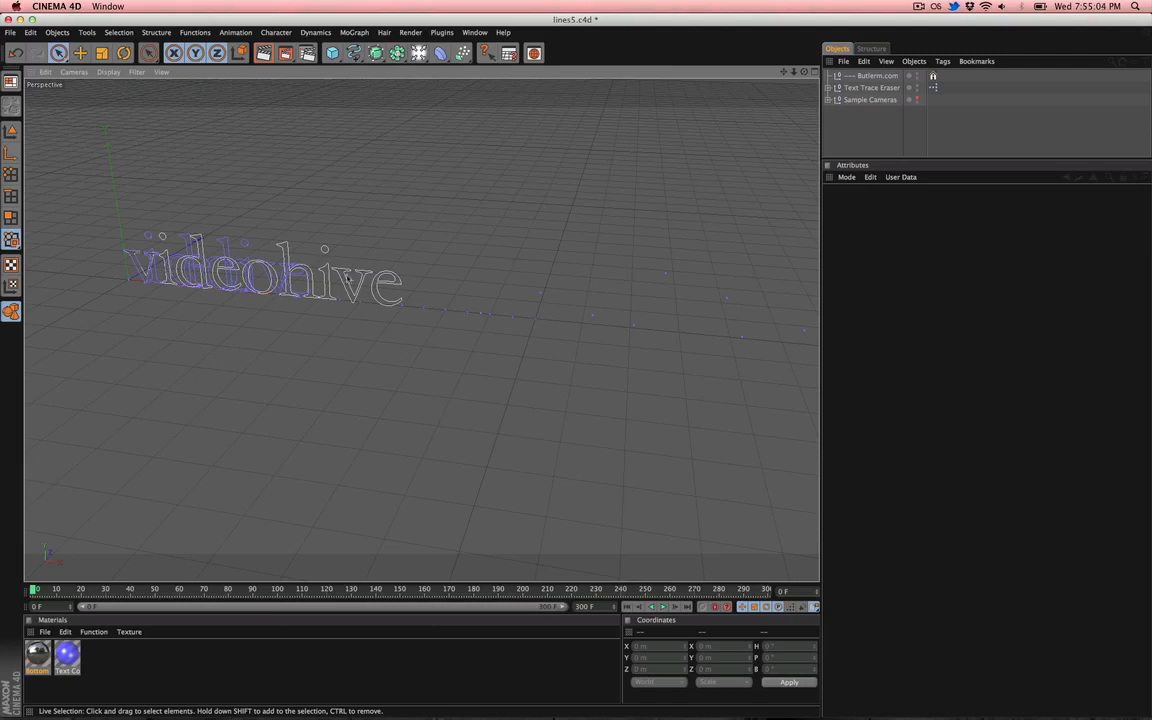
{"action": "left_click", "coordinate": [871, 87]}
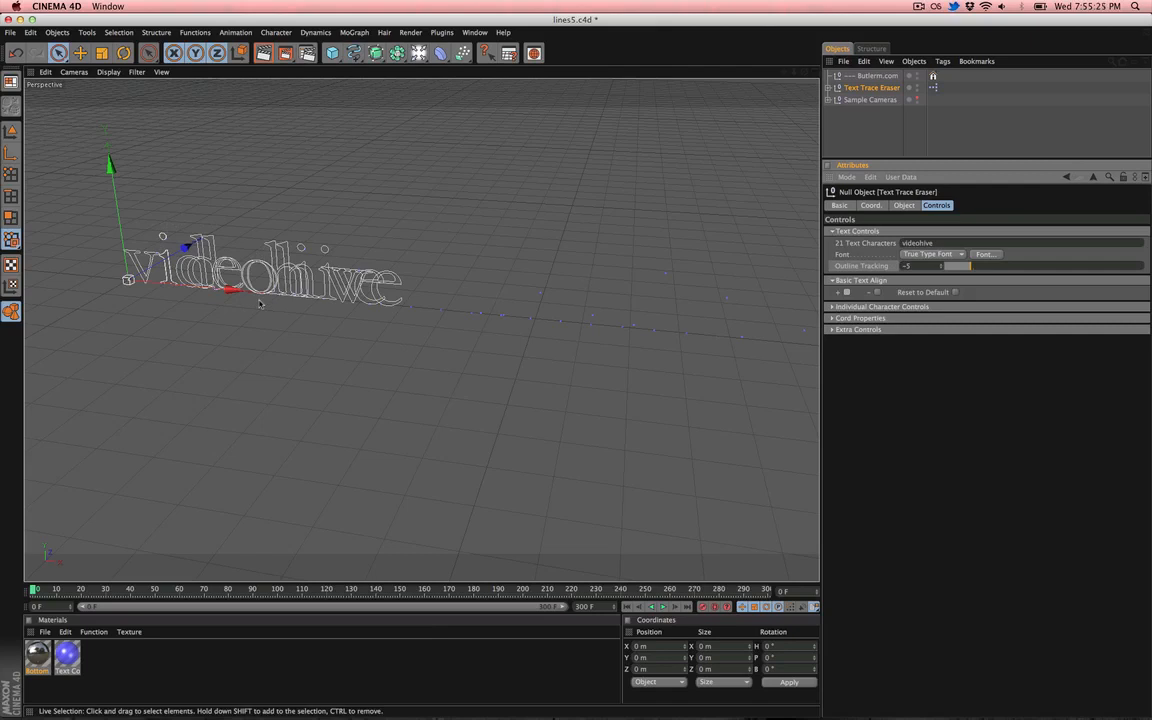
- In the front view, adjust the i and d letter objects' horizontal positions, moving the d to about 190 m X
{"action": "key", "text": "F2"}
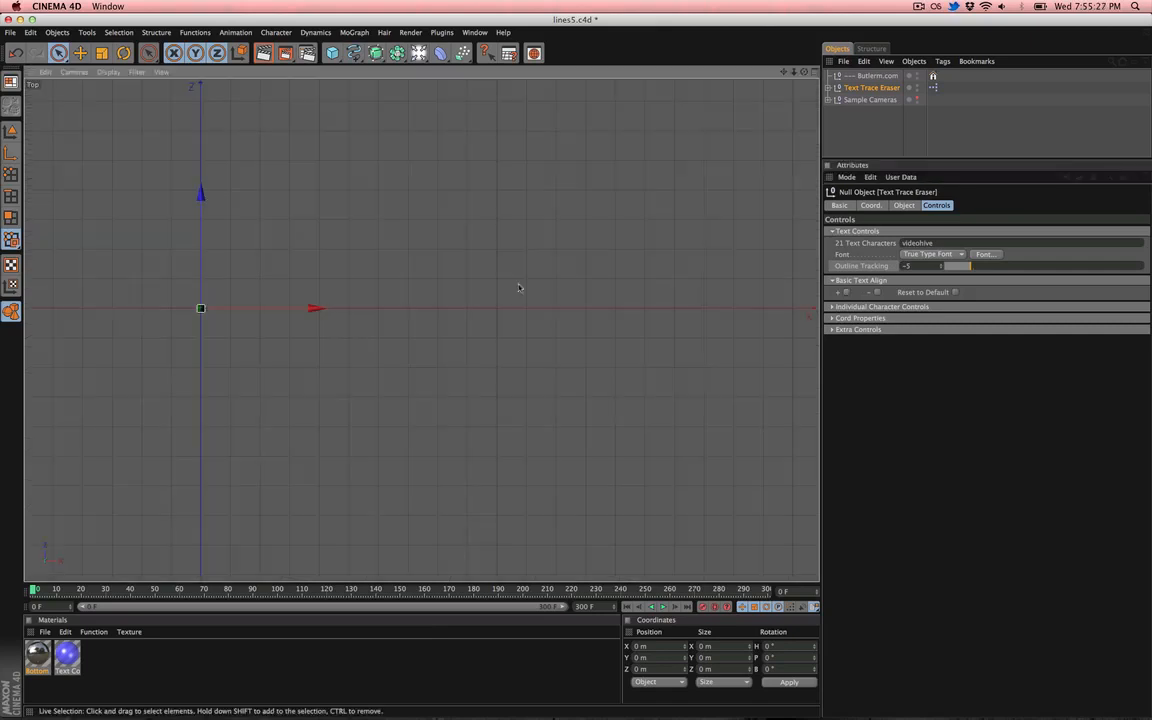
{"action": "key", "text": "F4"}
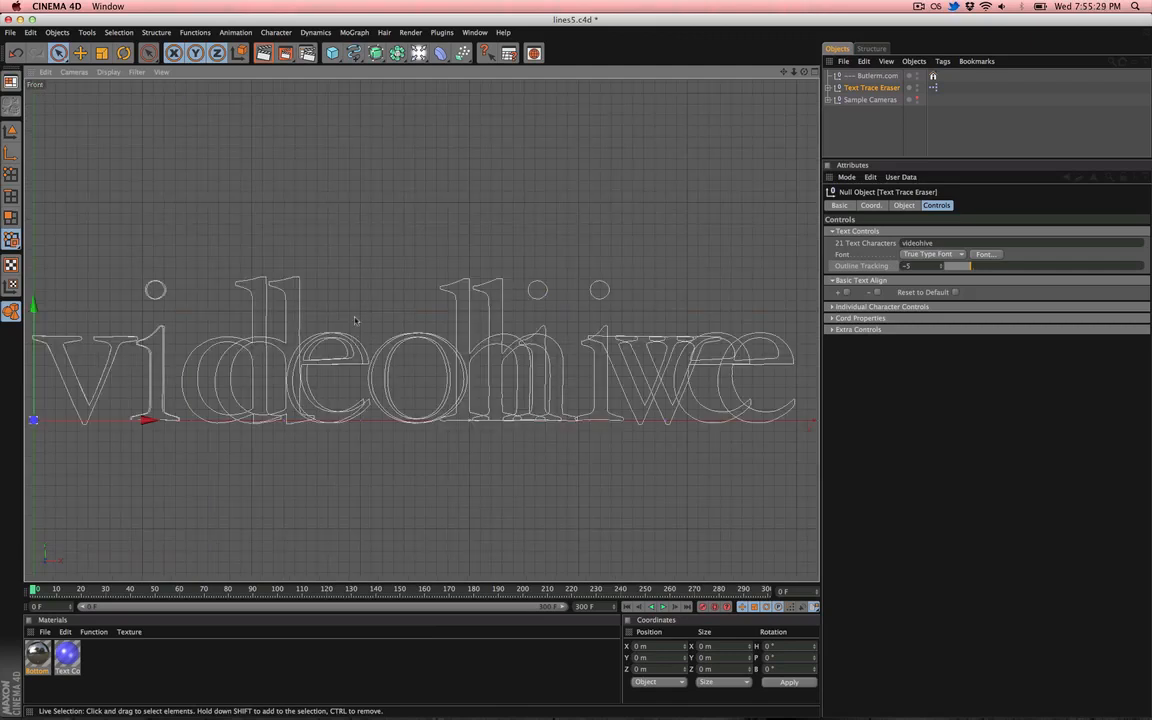
{"action": "left_click", "coordinate": [287, 283]}
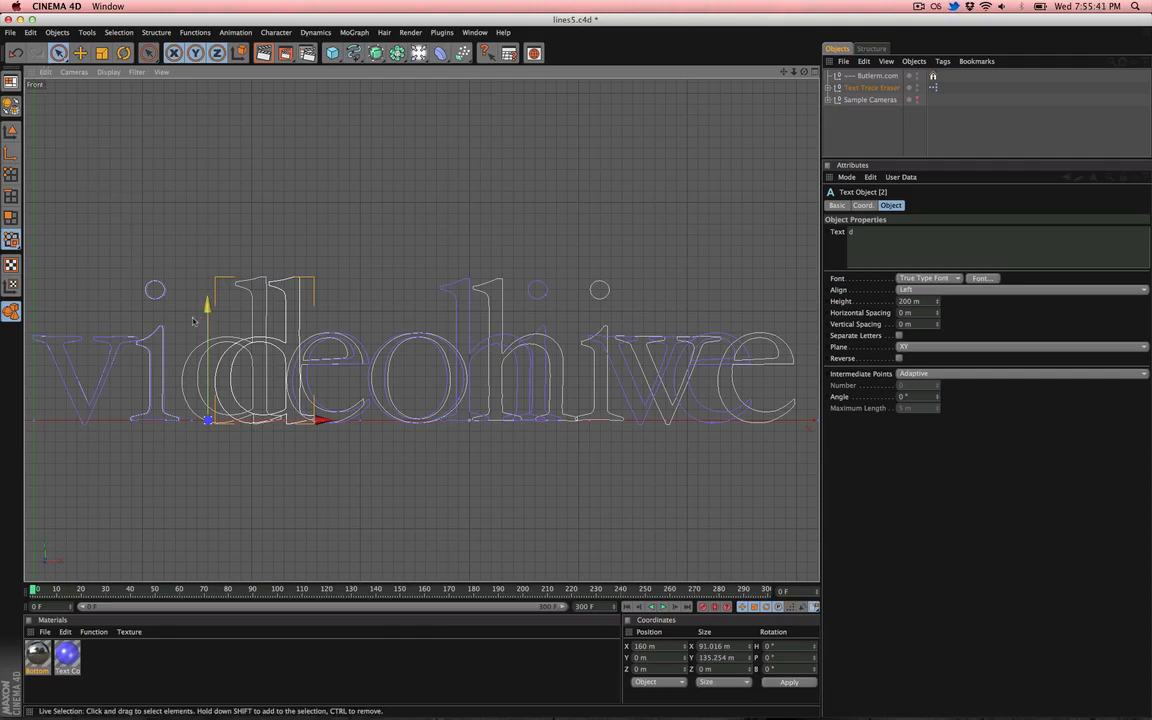
{"action": "scroll", "coordinate": [221, 309], "scroll_direction": "up", "scroll_amount": 2}
{"action": "right_click_drag", "start_coordinate": [221, 309], "coordinate": [228, 309], "text": "alt"}
{"action": "middle_click_drag", "start_coordinate": [221, 309], "coordinate": [275, 292], "text": "alt"}
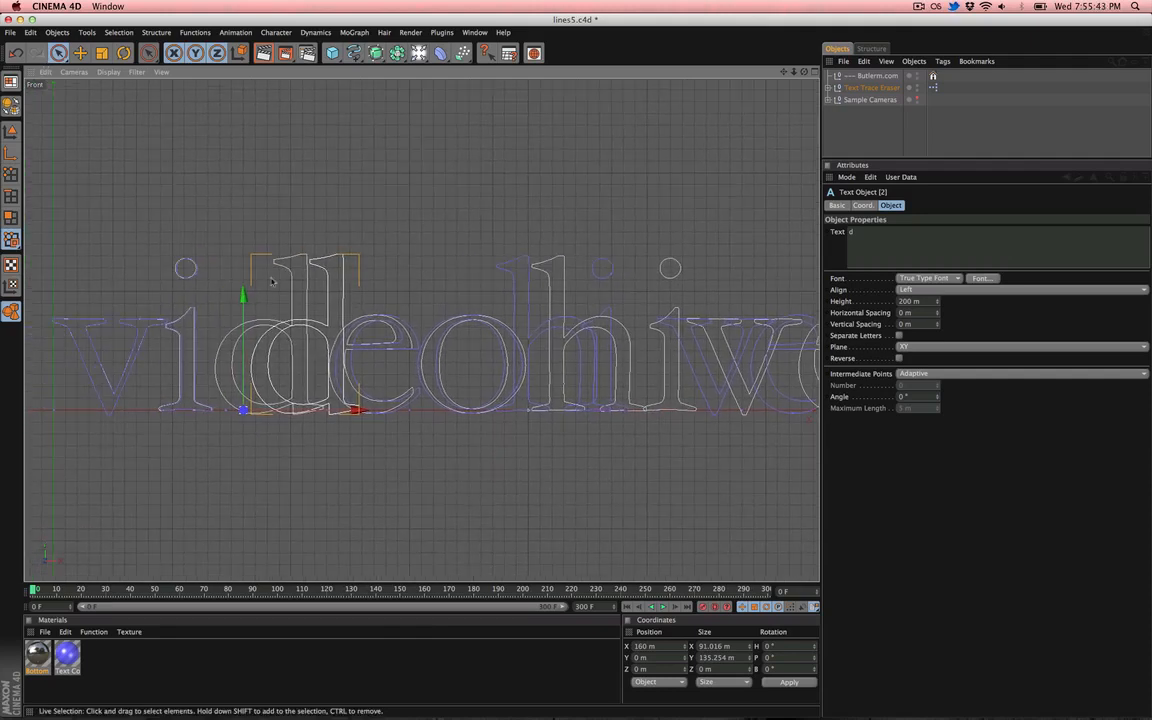
{"action": "left_click", "coordinate": [195, 317]}
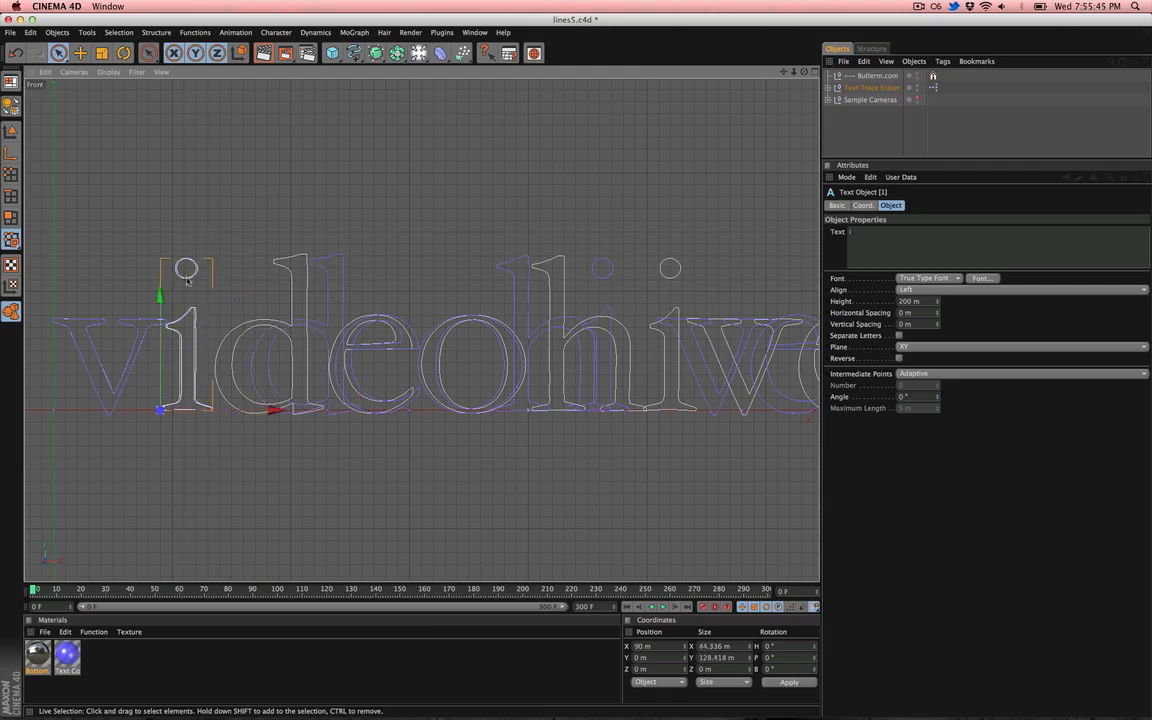
{"action": "mouse_move", "coordinate": [236, 411]}
{"action": "left_mouse_down"}
{"action": "mouse_move", "coordinate": [216, 411]}
{"action": "mouse_move", "coordinate": [240, 410]}
{"action": "left_mouse_up"}
{"action": "left_click", "coordinate": [310, 319]}
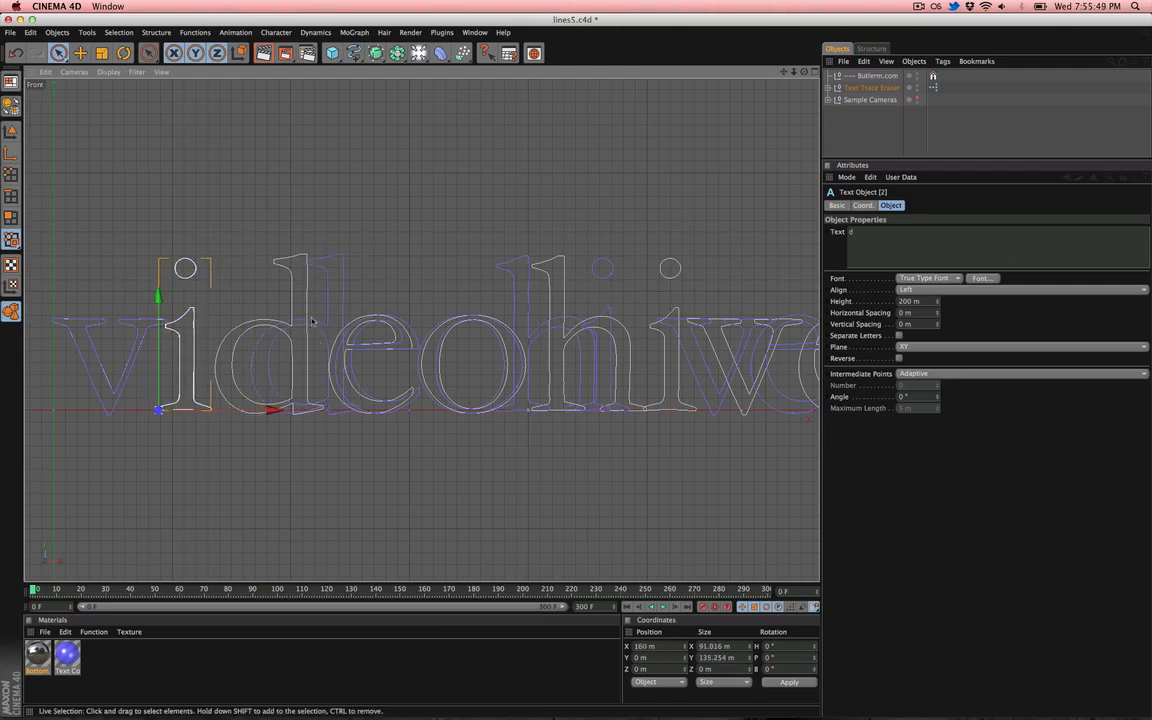
{"action": "left_click_drag", "start_coordinate": [327, 408], "coordinate": [291, 409]}
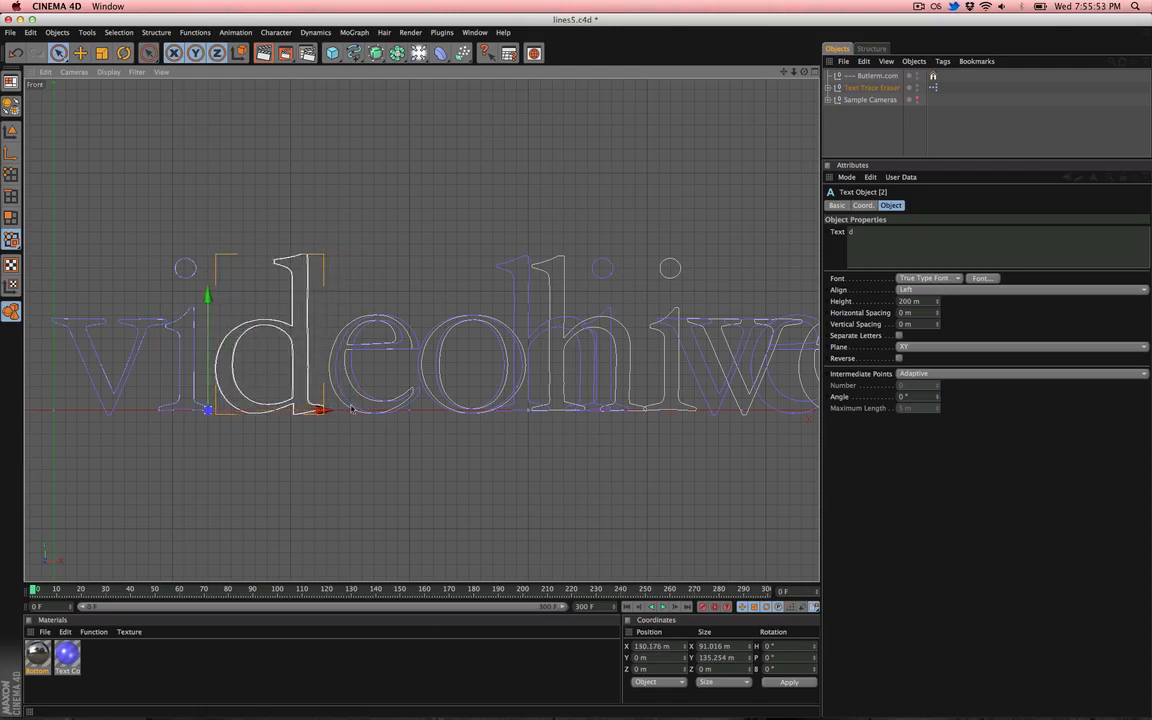
- Select the o letter object and nudge it to about 302 m X
{"action": "left_click", "coordinate": [381, 350]}
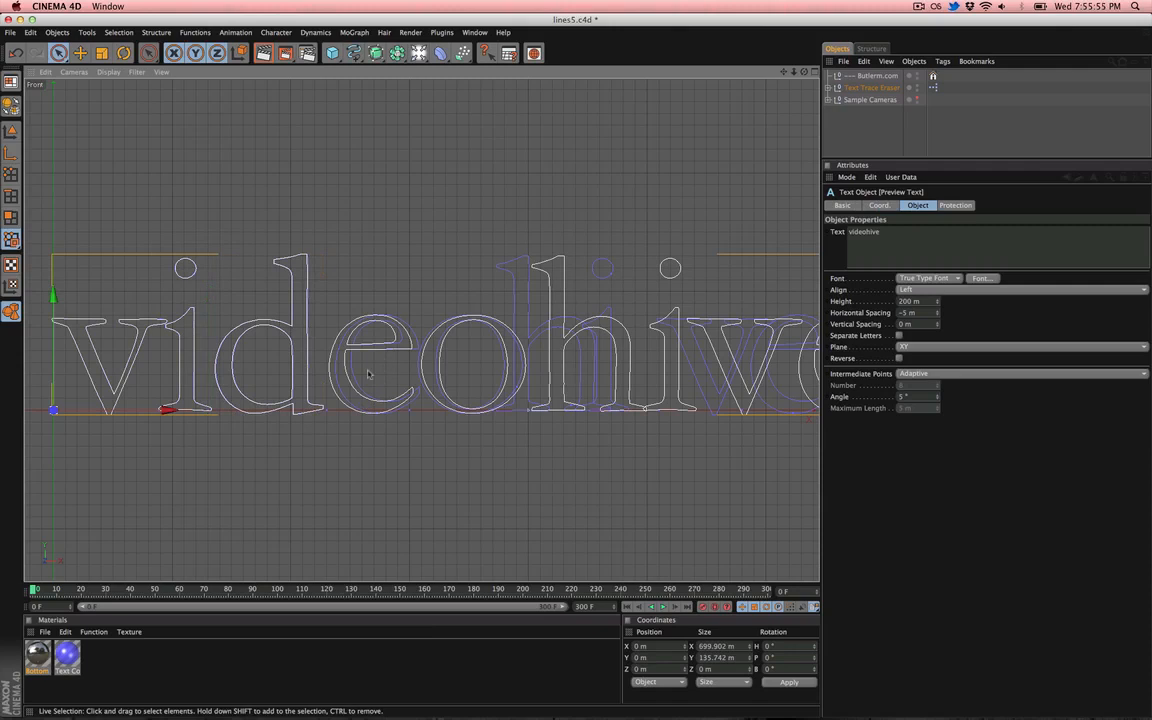
{"action": "left_click", "coordinate": [369, 351]}
{"action": "left_click_drag", "start_coordinate": [371, 407], "coordinate": [366, 408]}
{"action": "left_click_drag", "start_coordinate": [436, 410], "coordinate": [453, 398]}
{"action": "left_click", "coordinate": [443, 388]}
{"action": "left_click", "coordinate": [436, 388]}
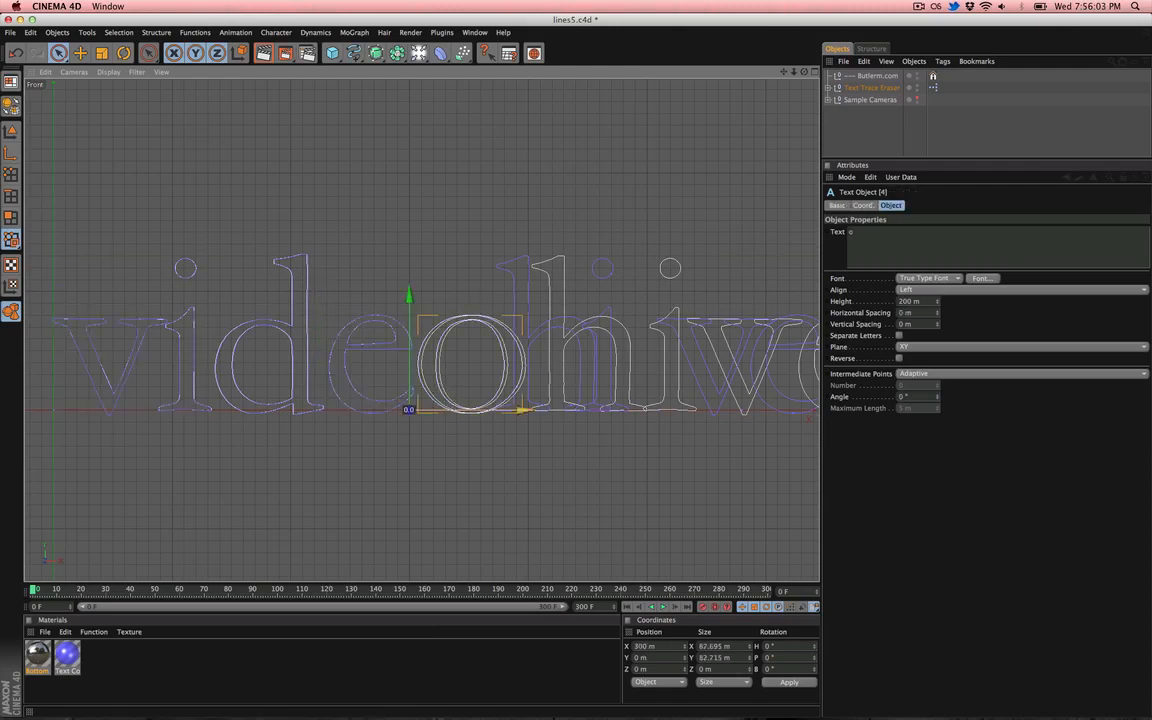
{"action": "left_click_drag", "start_coordinate": [522, 410], "coordinate": [524, 410]}
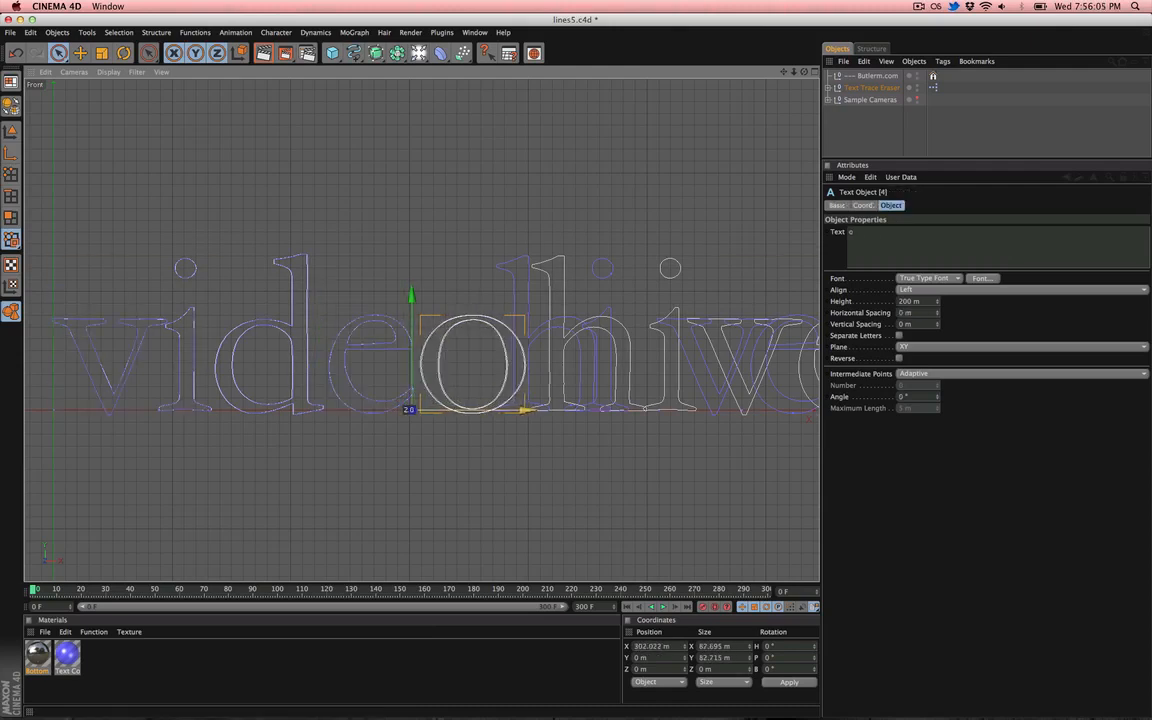
- Move the h letter object along X to about 399 m
{"action": "left_click", "coordinate": [529, 336]}
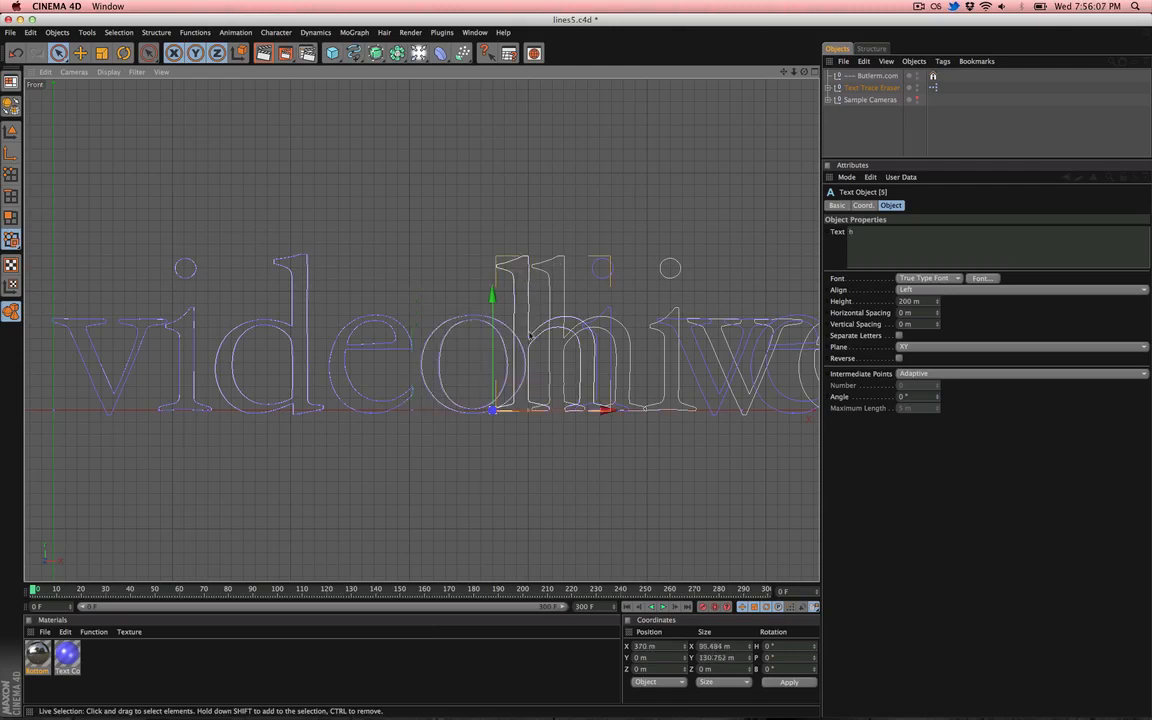
{"action": "left_click_drag", "start_coordinate": [520, 410], "coordinate": [554, 410]}
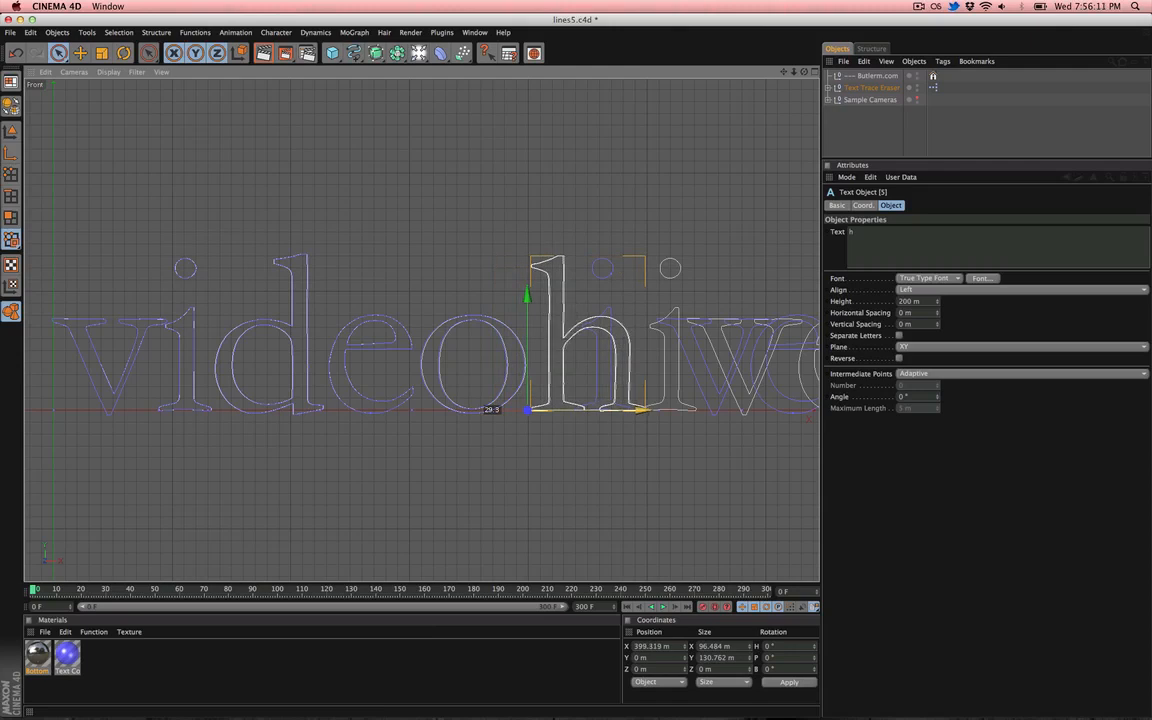
- Select the second i letter object and move it along X to about 496 m
{"action": "left_click", "coordinate": [598, 267]}
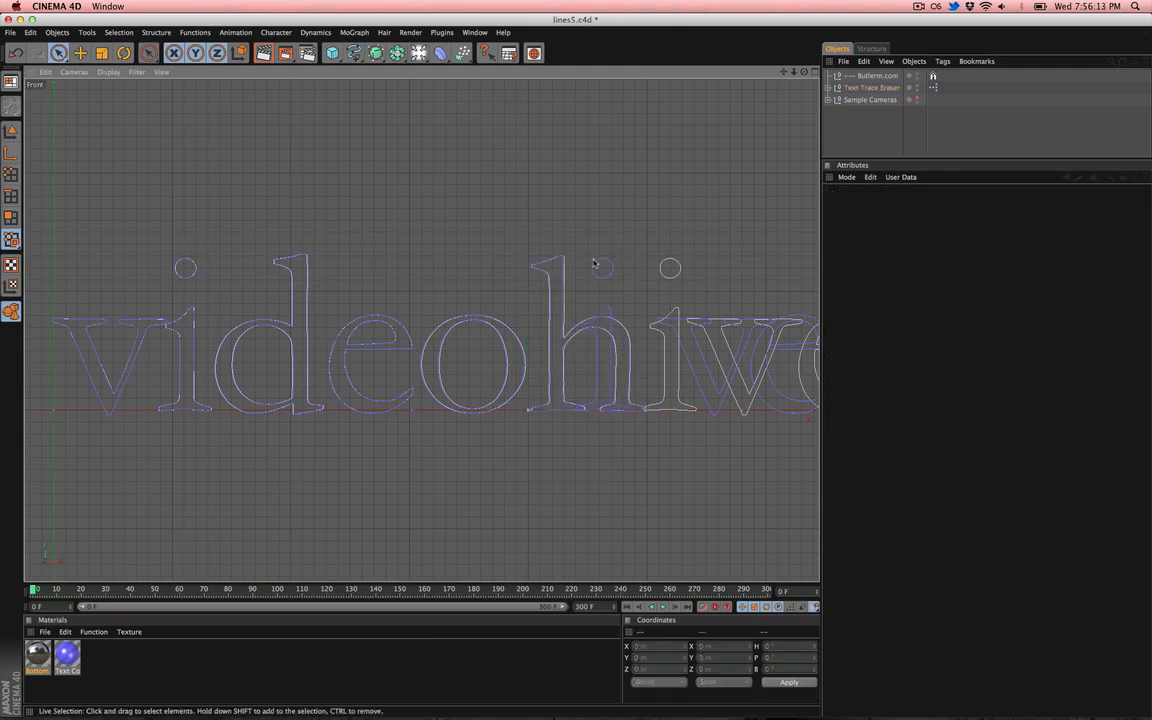
{"action": "left_click", "coordinate": [595, 265]}
{"action": "left_click_drag", "start_coordinate": [641, 408], "coordinate": [706, 410]}
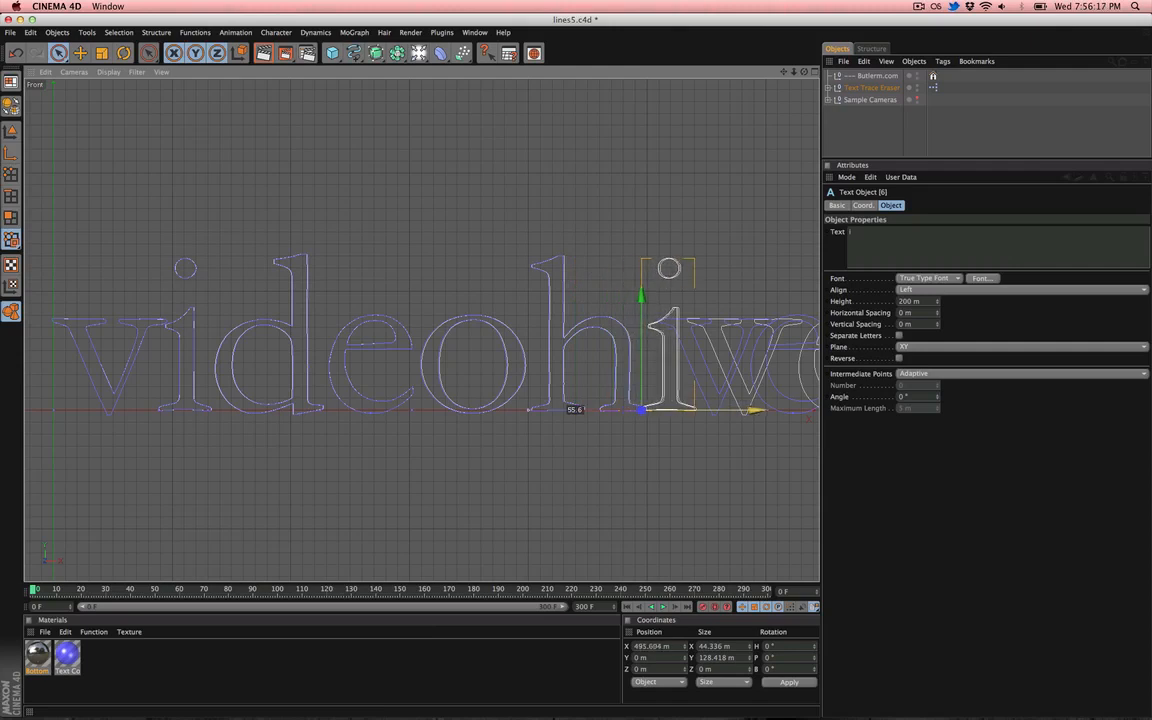
- Select the e letter object and move it along X to about 620 m
{"action": "middle_click_drag", "start_coordinate": [662, 411], "coordinate": [438, 402], "text": "alt"}
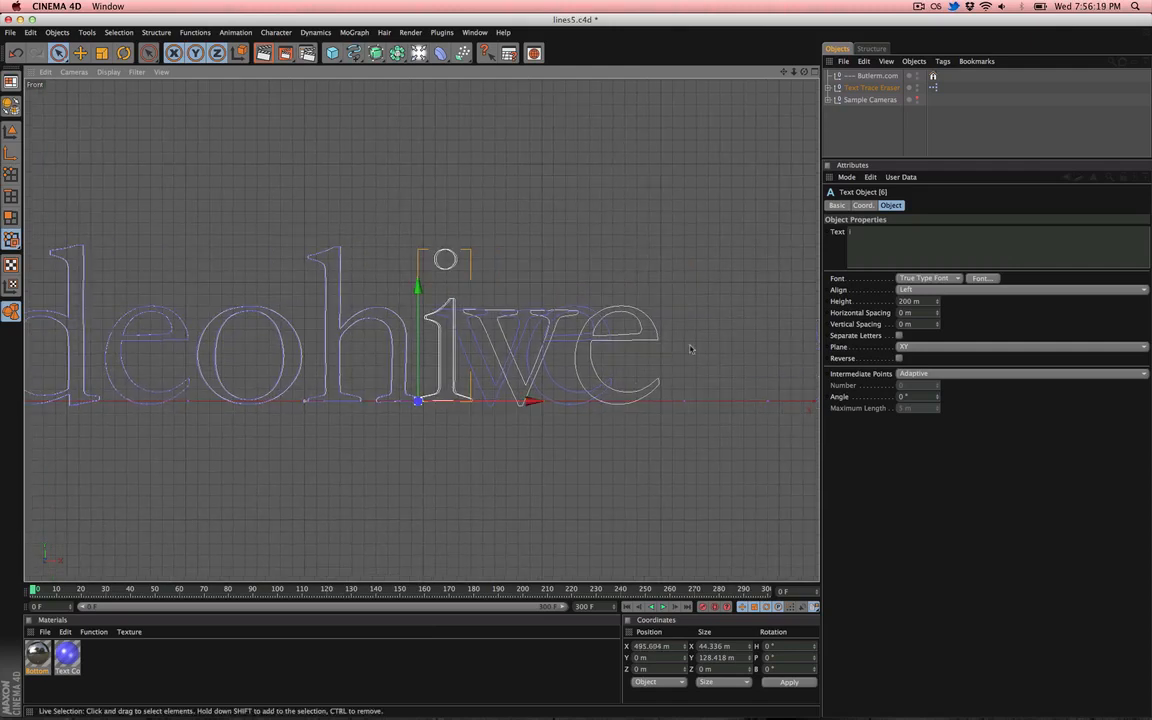
{"action": "left_click", "coordinate": [512, 341]}
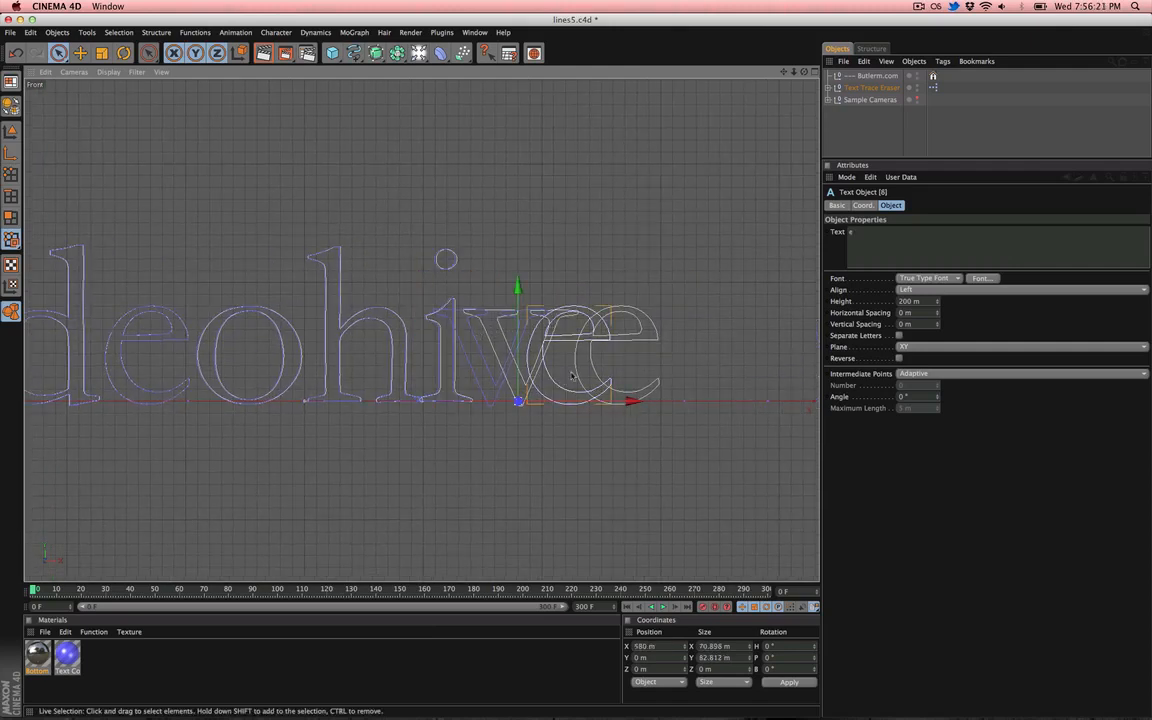
{"action": "left_click_drag", "start_coordinate": [474, 401], "coordinate": [518, 400]}
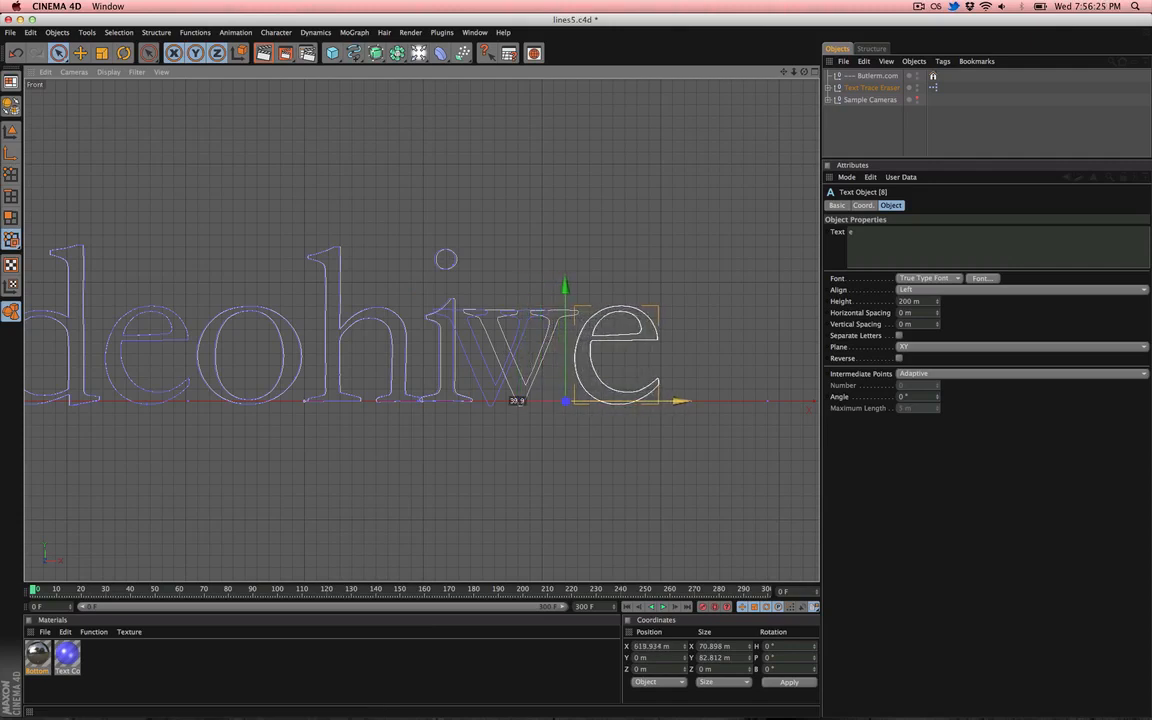
- Select the v letter object and move it along X to about 534 m
{"action": "left_click", "coordinate": [490, 393]}
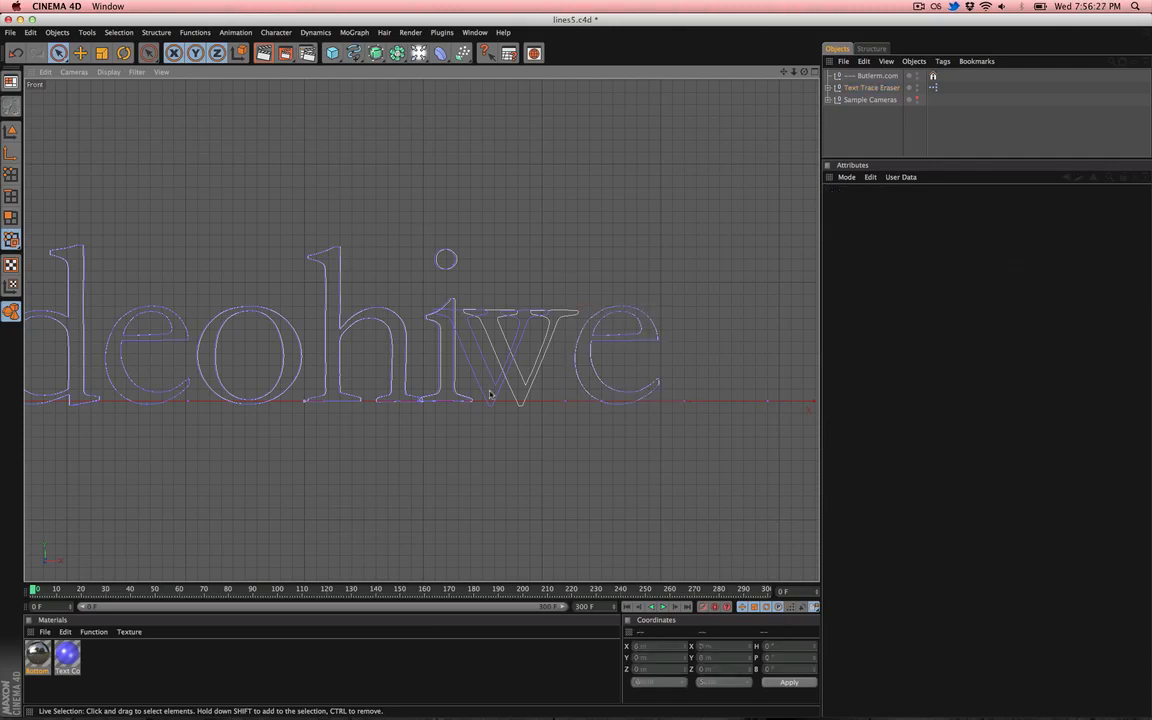
{"action": "left_click", "coordinate": [493, 386]}
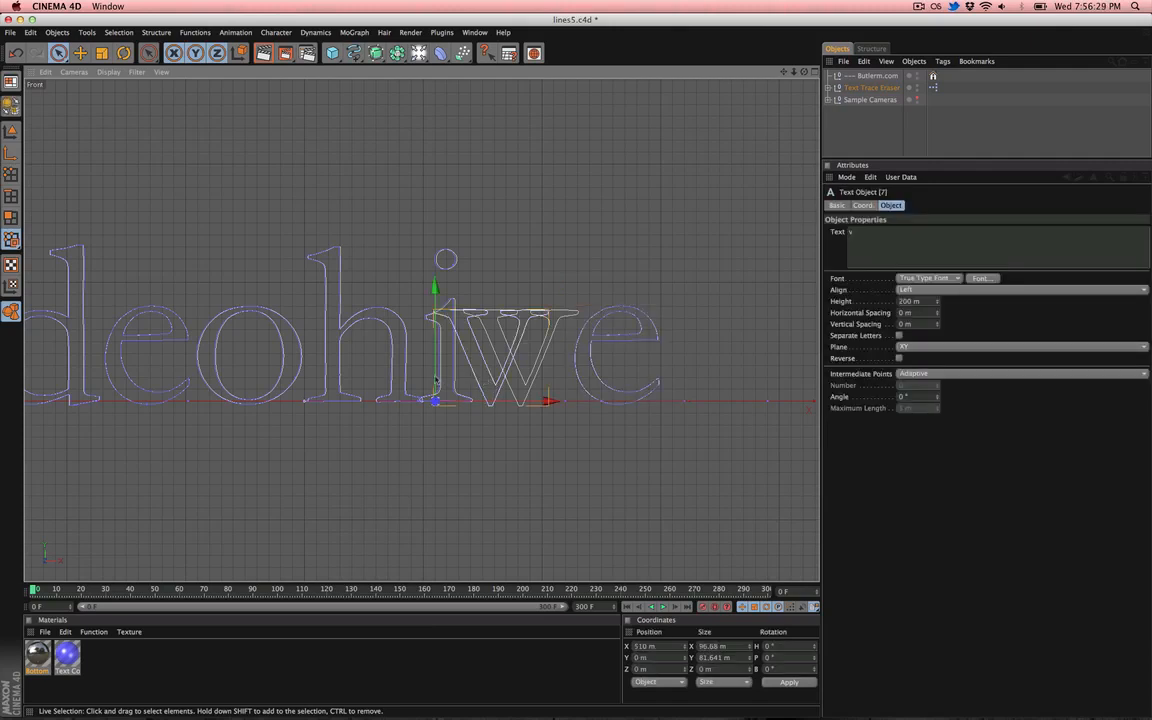
{"action": "left_click", "coordinate": [487, 370]}
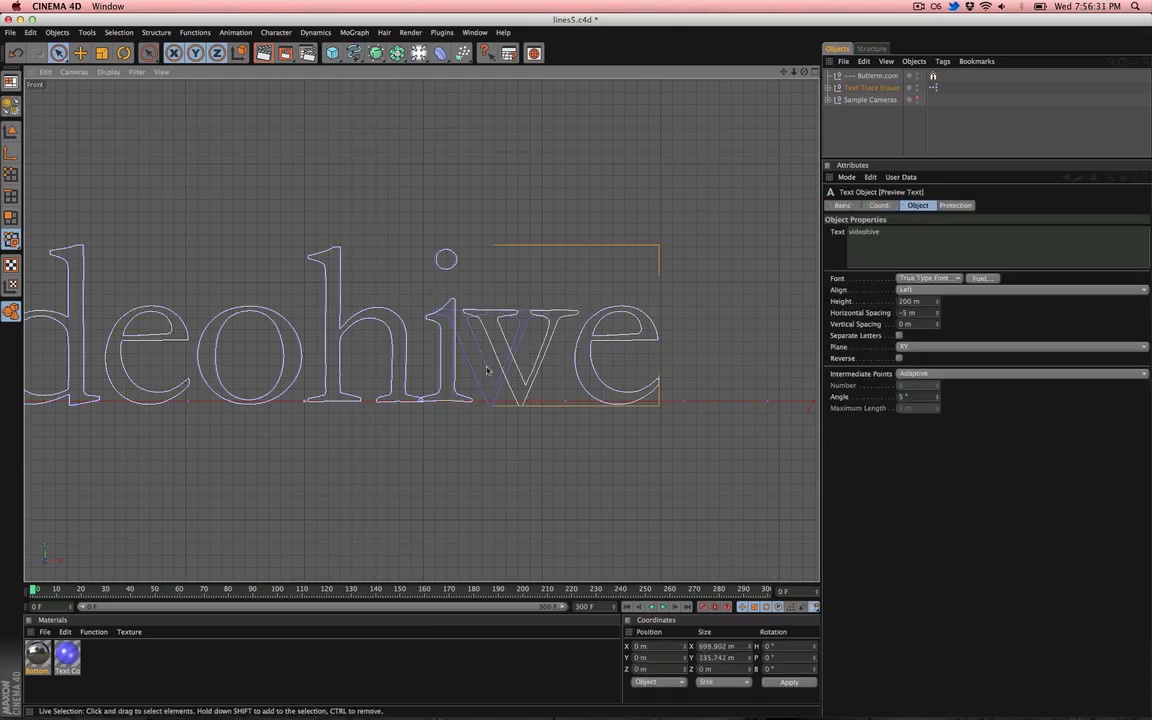
{"action": "left_click", "coordinate": [493, 380]}
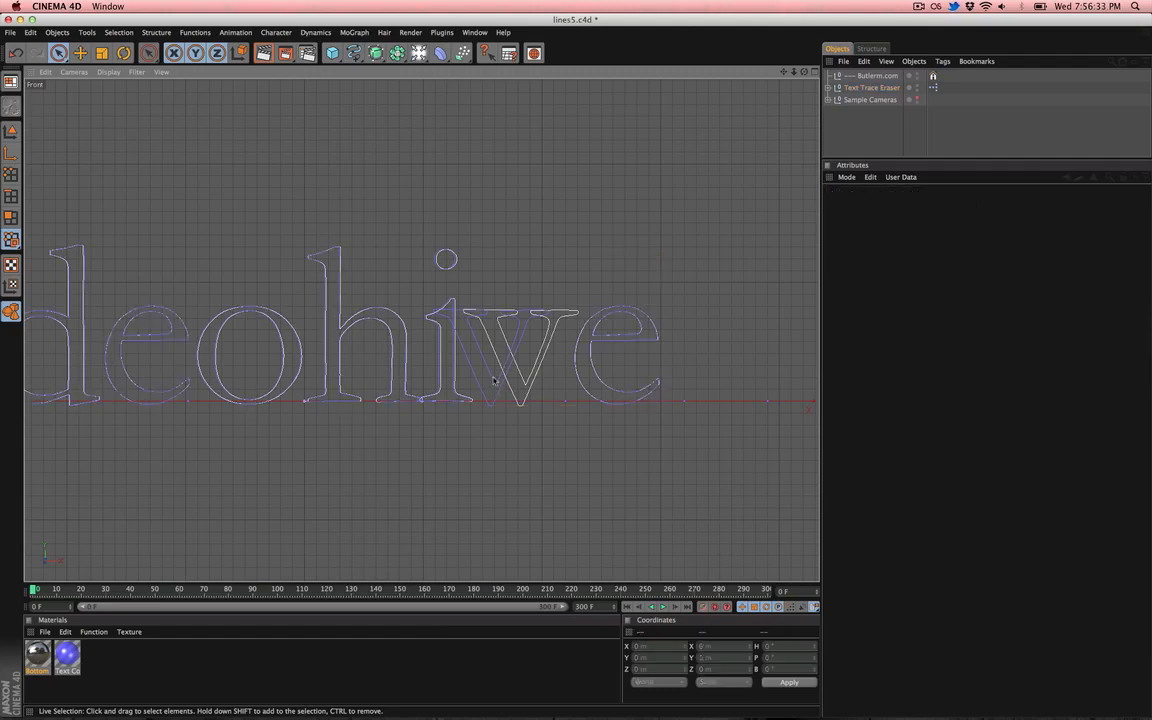
{"action": "left_click", "coordinate": [493, 380]}
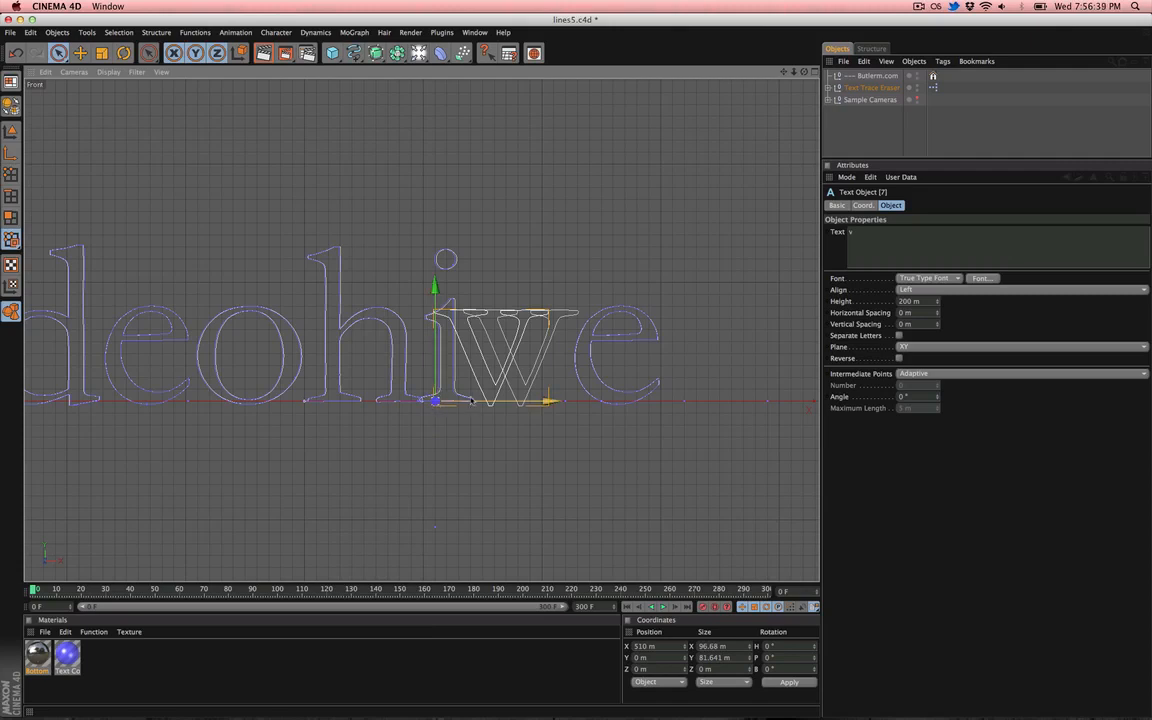
{"action": "left_click_drag", "start_coordinate": [471, 402], "coordinate": [499, 402]}
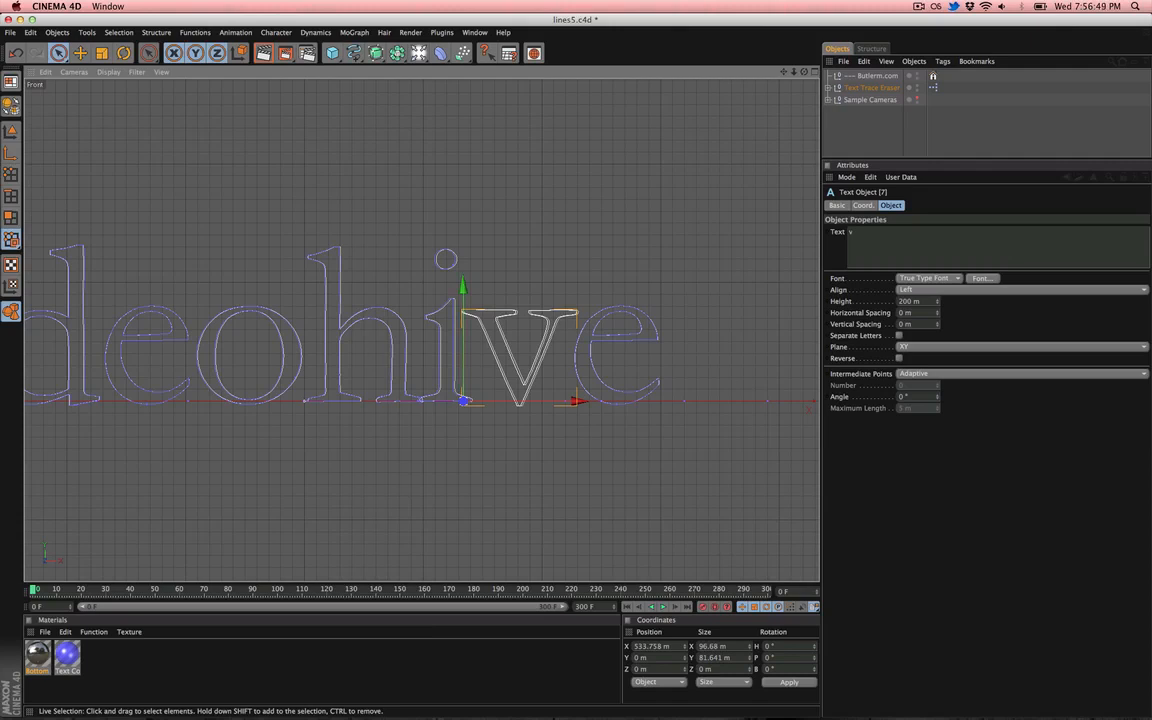
- Select the Text Trace Eraser, collapse Basic Text Align and expand Individual Character Controls
{"action": "scroll", "coordinate": [195, 461], "scroll_direction": "down", "scroll_amount": 1}
{"action": "middle_click_drag", "start_coordinate": [448, 384], "coordinate": [505, 377], "text": "alt"}
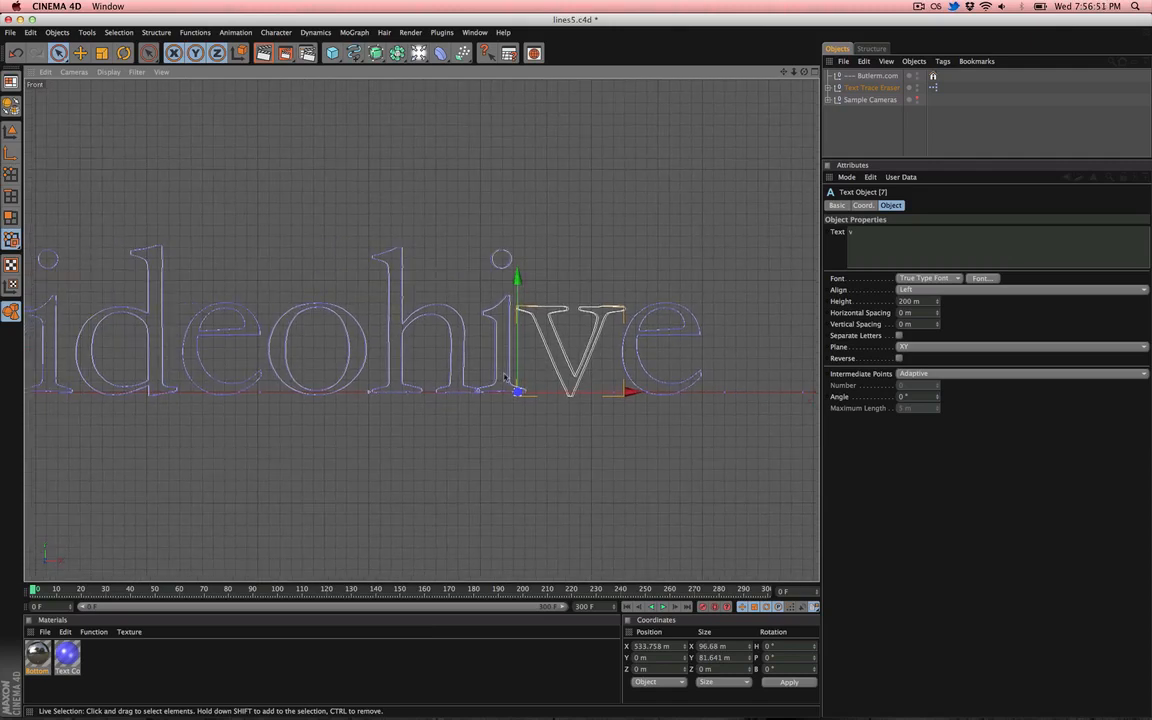
{"action": "left_click", "coordinate": [870, 88]}
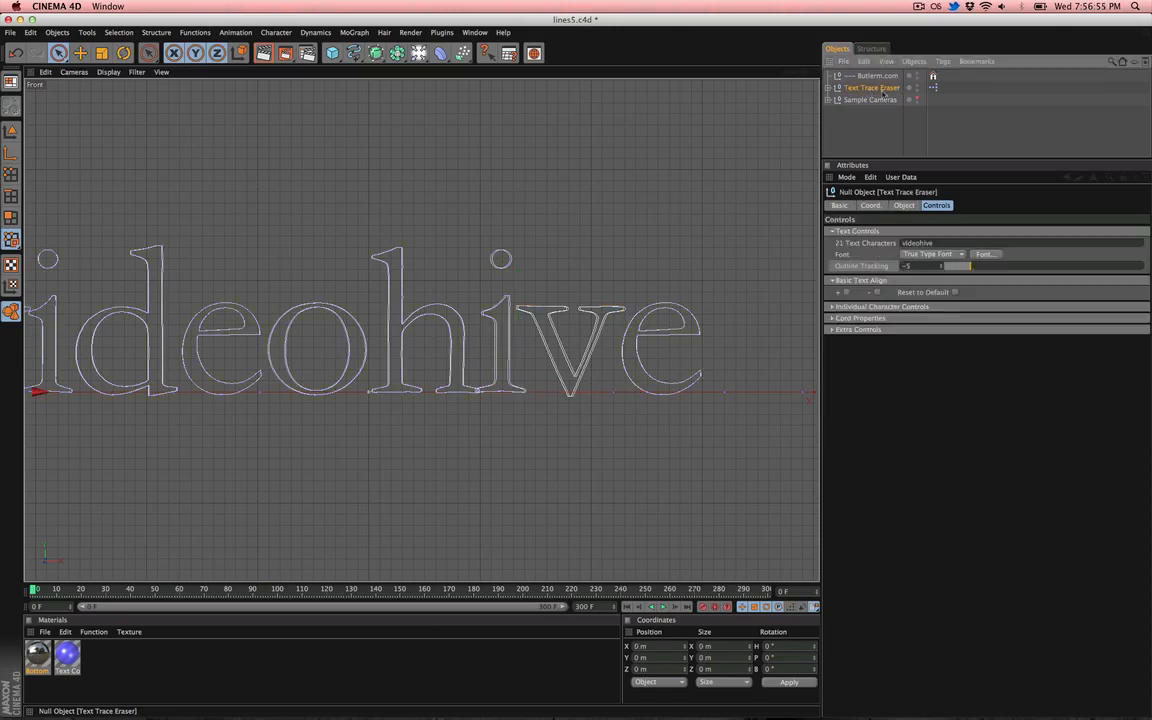
{"action": "left_click", "coordinate": [849, 281]}
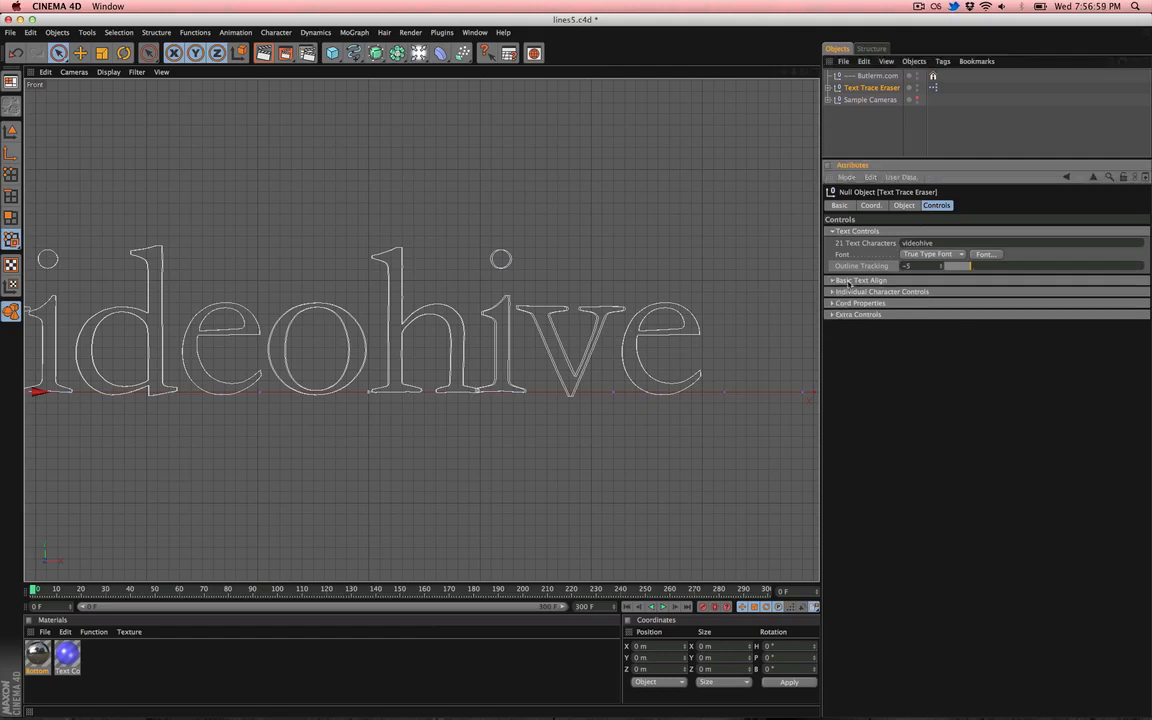
{"action": "left_click", "coordinate": [840, 293]}
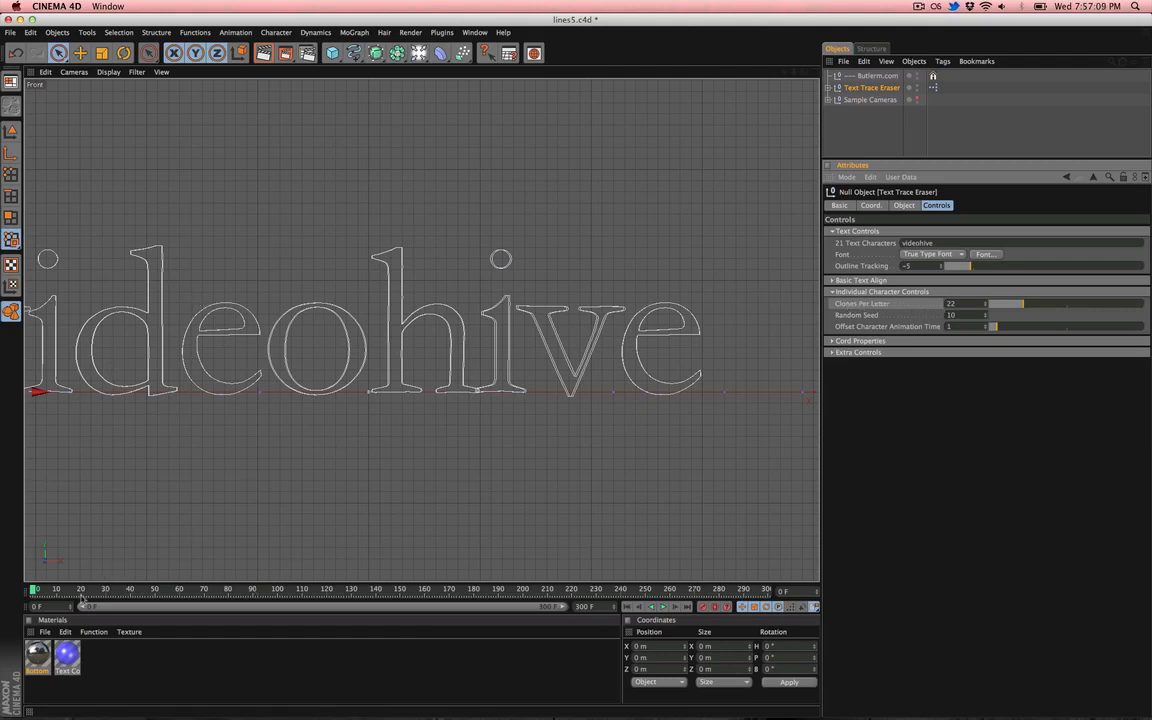
- Scrub to frame 56 and inspect the animation in top and perspective views with a render preview
{"action": "left_click_drag", "start_coordinate": [85, 590], "coordinate": [172, 589]}
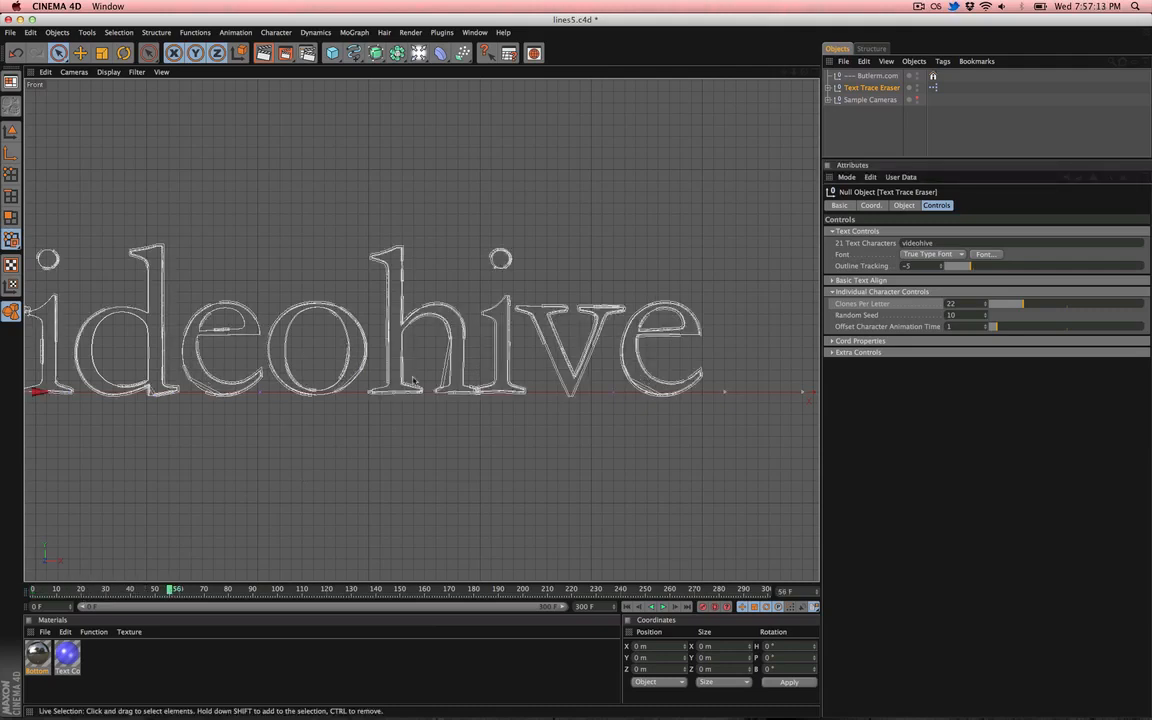
{"action": "key", "text": "F2"}
{"action": "key", "text": "F1"}
{"action": "key", "text": "F2"}
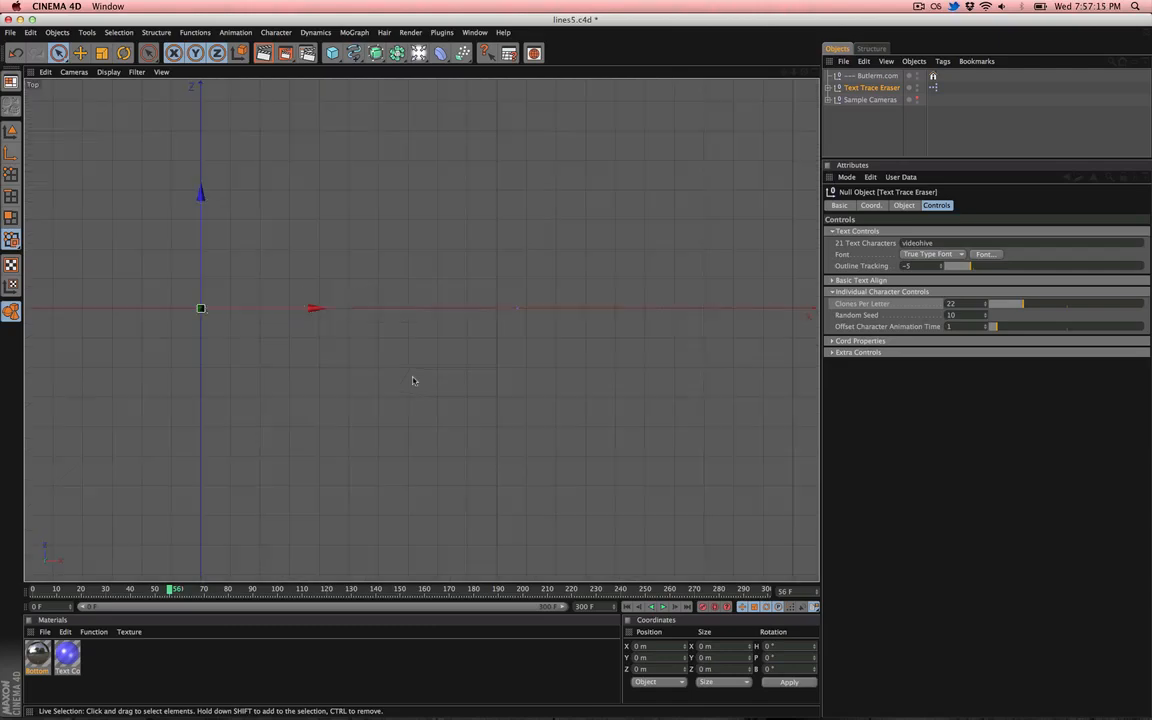
{"action": "right_click_drag", "start_coordinate": [402, 379], "coordinate": [540, 379], "text": "alt"}
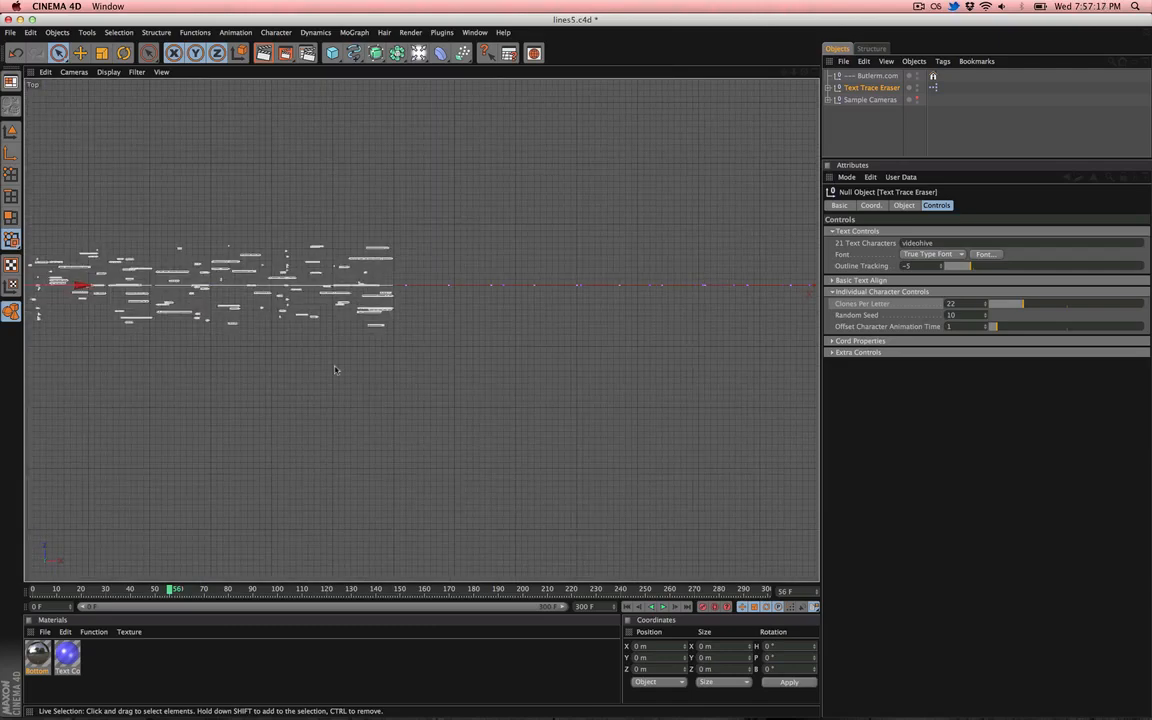
{"action": "middle_click_drag", "start_coordinate": [337, 370], "coordinate": [530, 337], "text": "alt"}
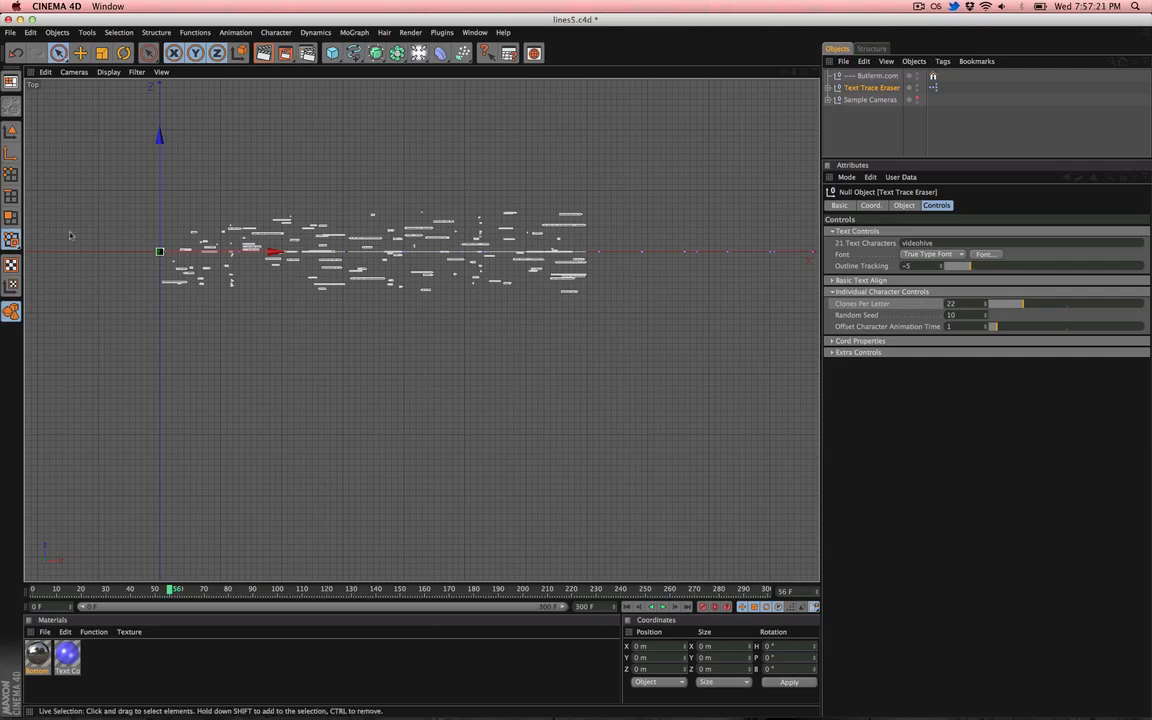
{"action": "key", "text": "F1"}
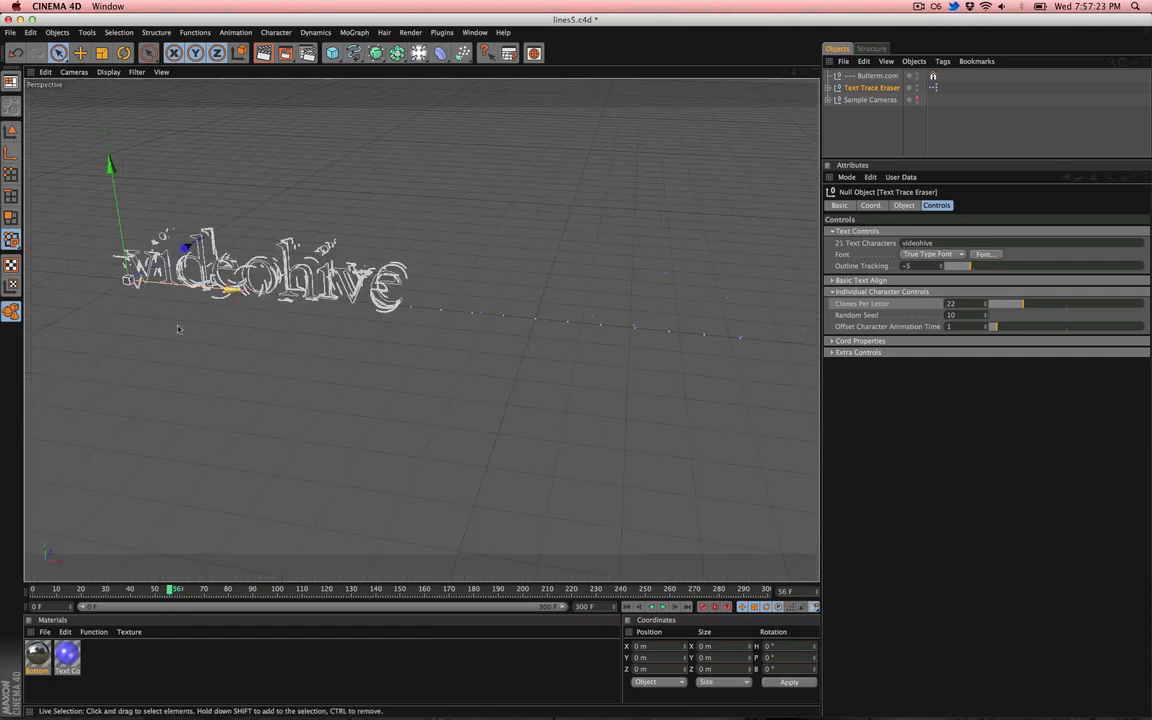
{"action": "key", "text": "ctrl+r"}
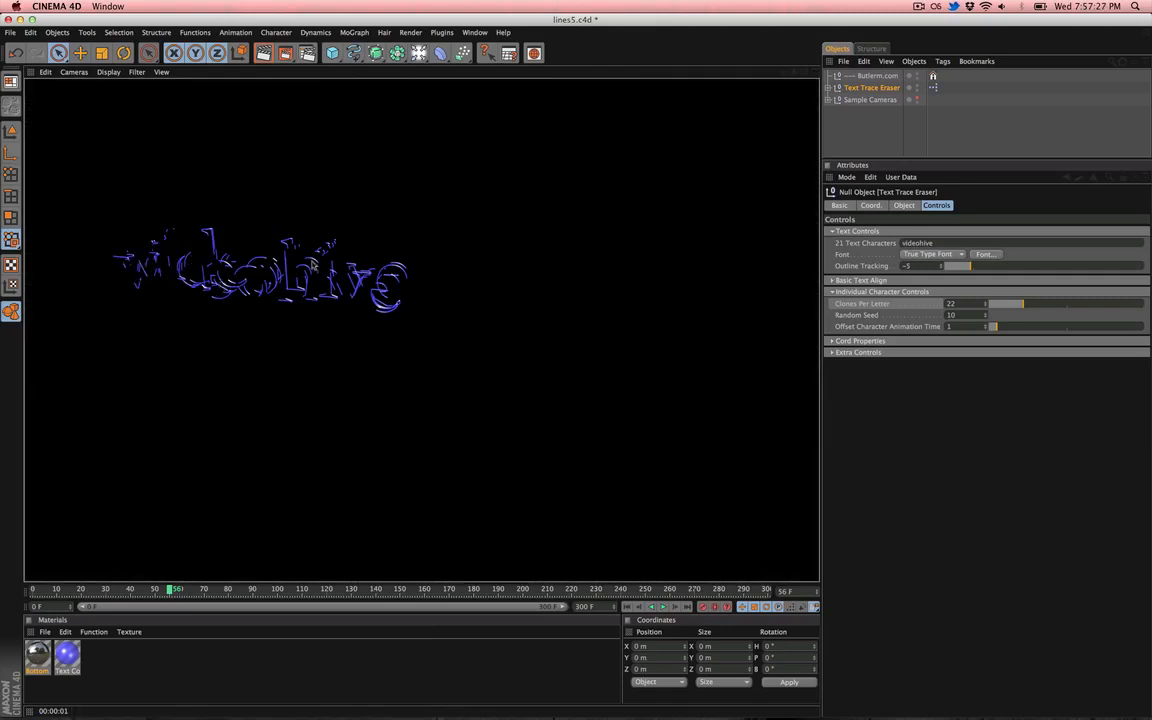
{"action": "left_click", "coordinate": [241, 336]}
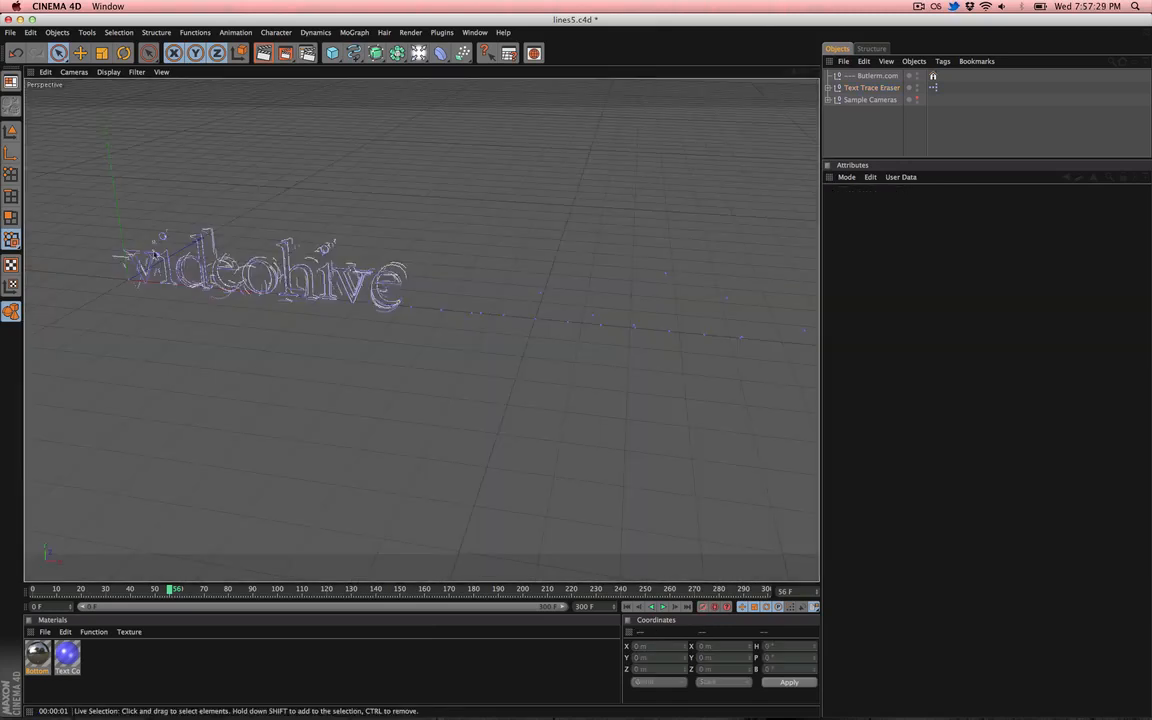
- Reselect the Text Trace Eraser, expand Basic Text Align, and set Clones Per Letter to 0
{"action": "left_click", "coordinate": [880, 88]}
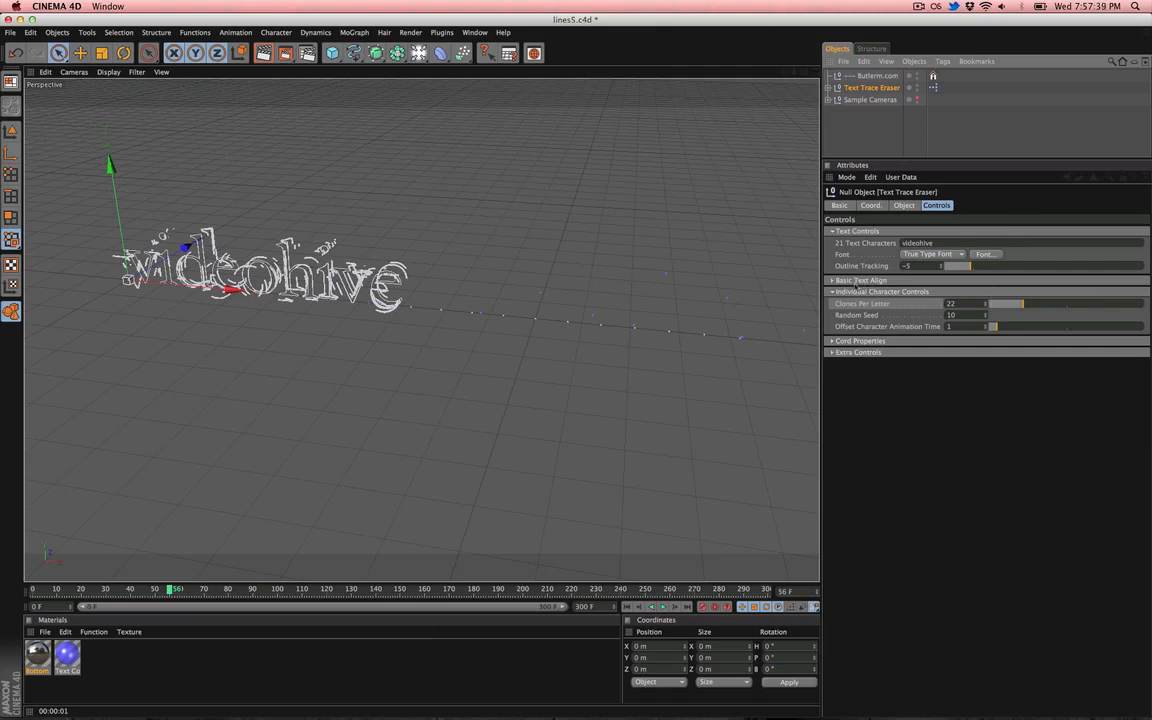
{"action": "left_click", "coordinate": [870, 280]}
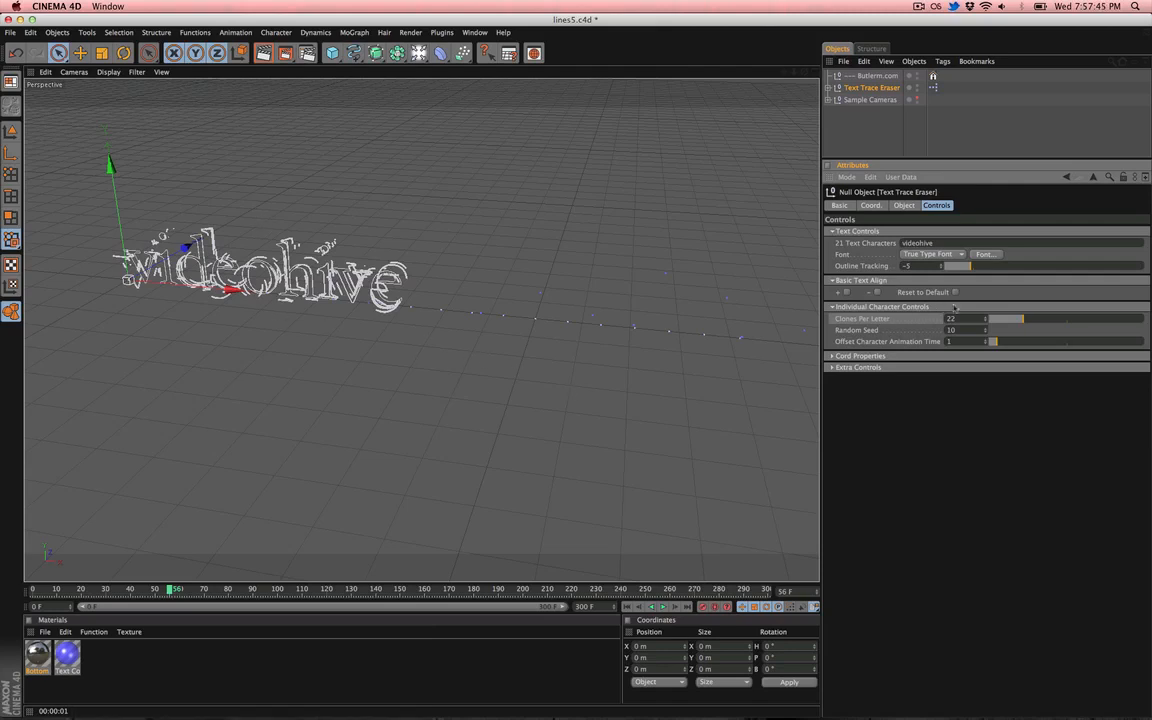
{"action": "left_click_drag", "start_coordinate": [996, 320], "coordinate": [985, 319]}
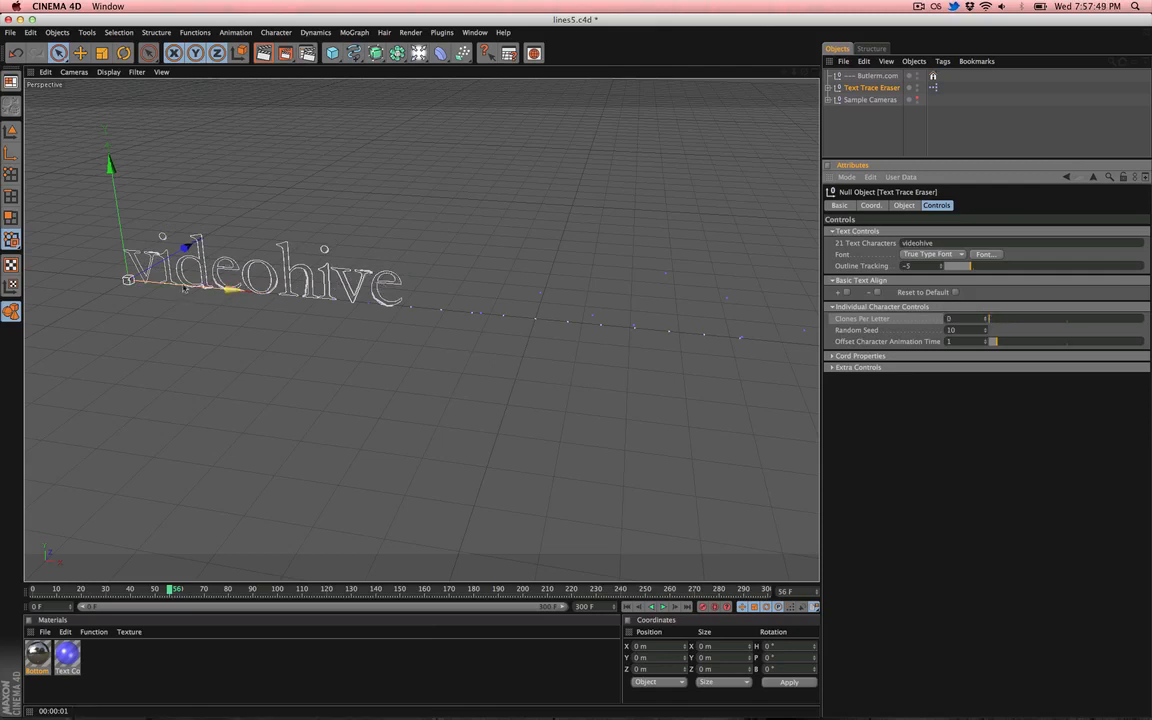
- Set the Text Trace Eraser's Clones Per Letter to 91 and render the perspective view
{"action": "left_click", "coordinate": [216, 265]}
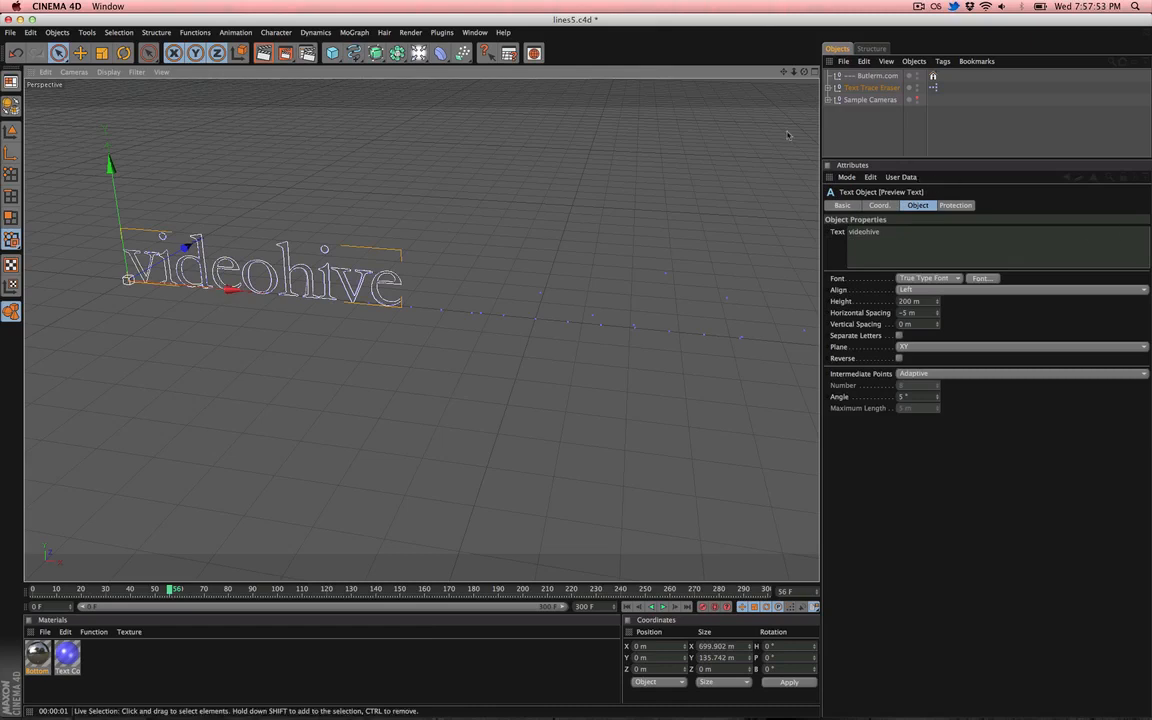
{"action": "left_click", "coordinate": [866, 88]}
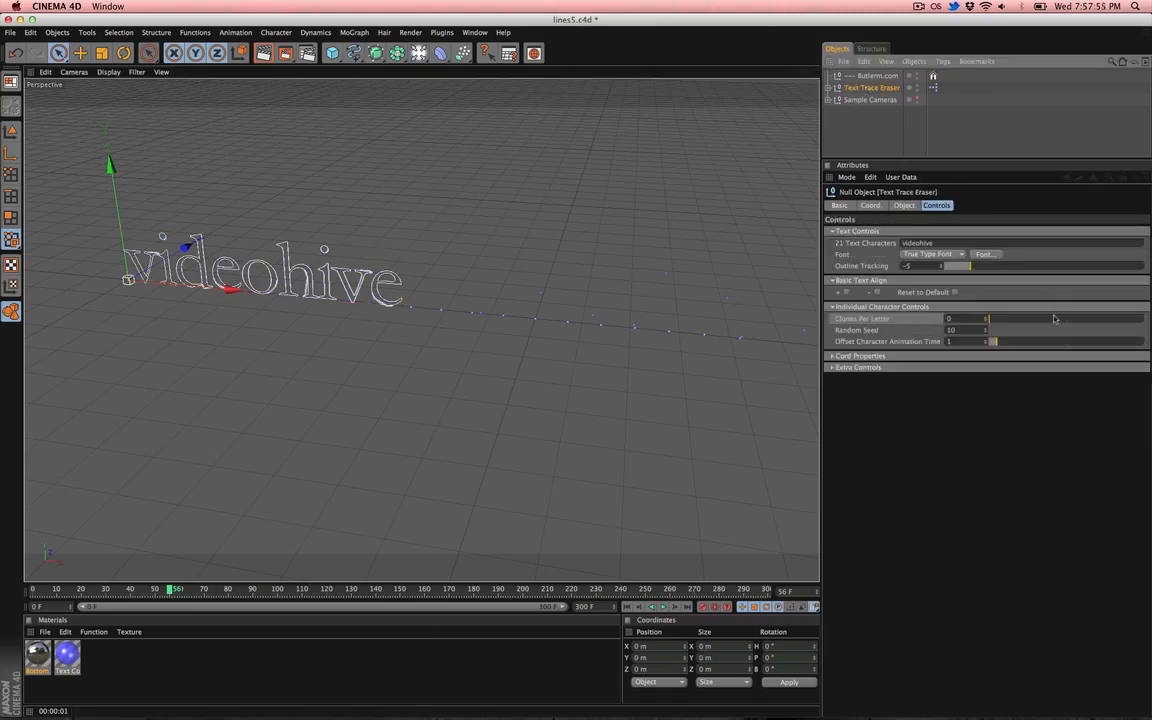
{"action": "left_click_drag", "start_coordinate": [1036, 320], "coordinate": [1132, 308]}
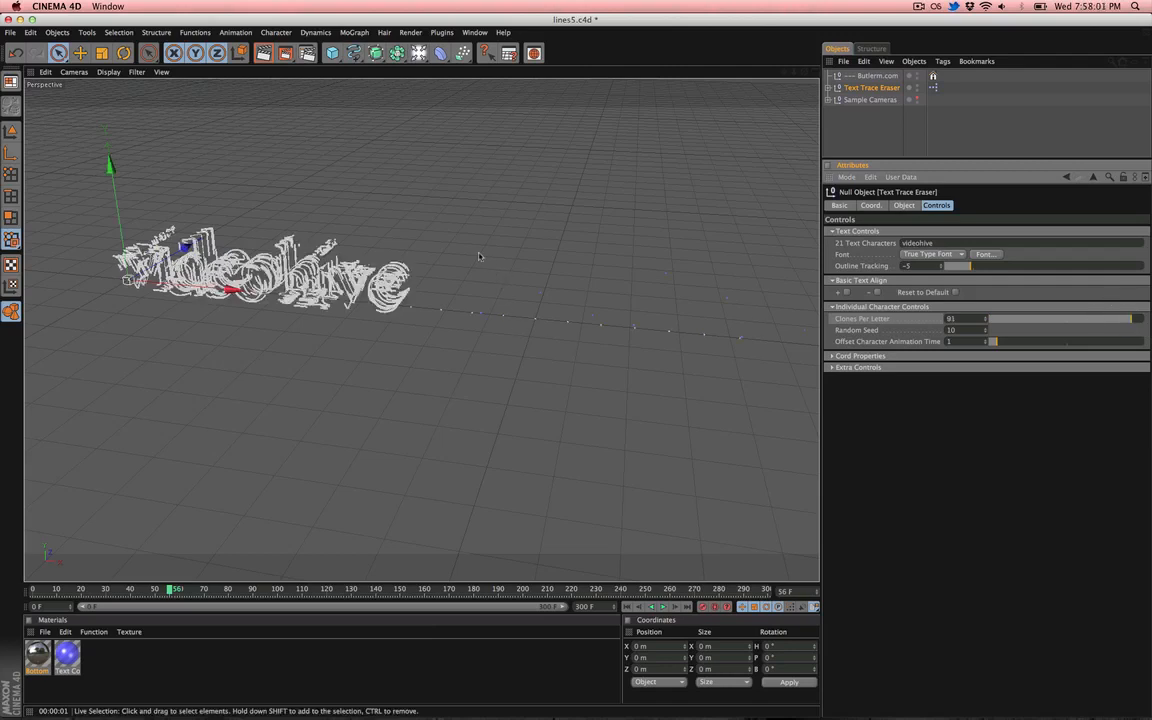
{"action": "left_click_drag", "start_coordinate": [442, 248], "coordinate": [441, 248], "text": "alt"}
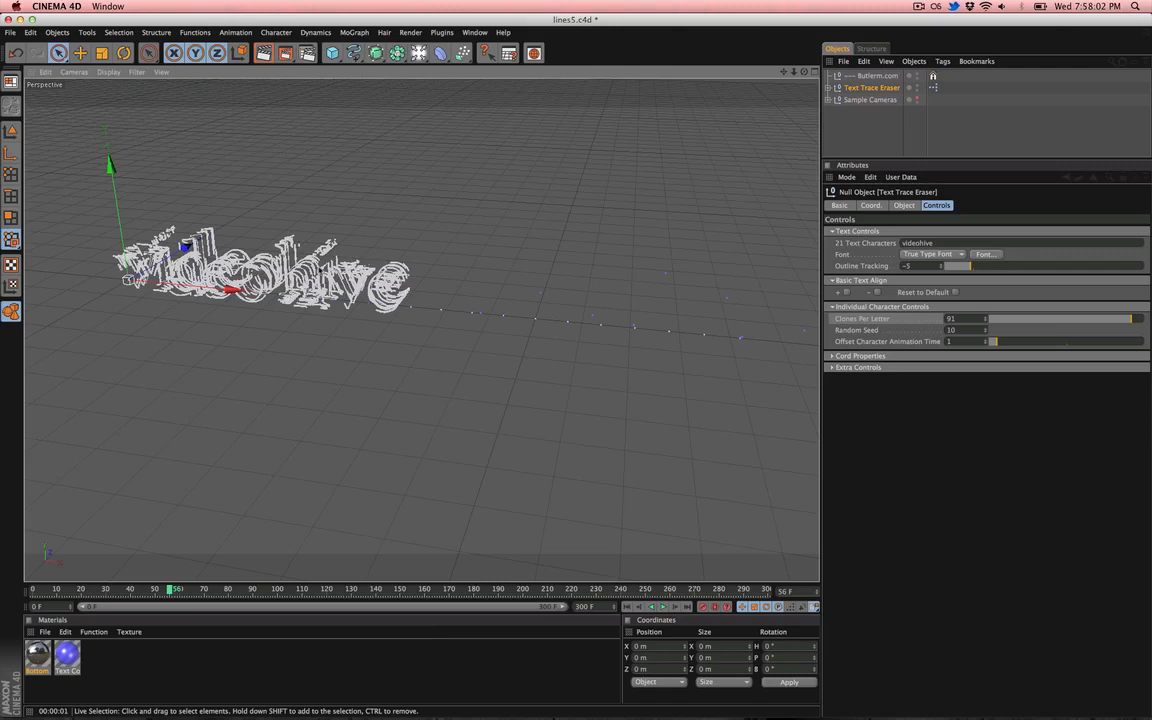
{"action": "key", "text": "super+r"}
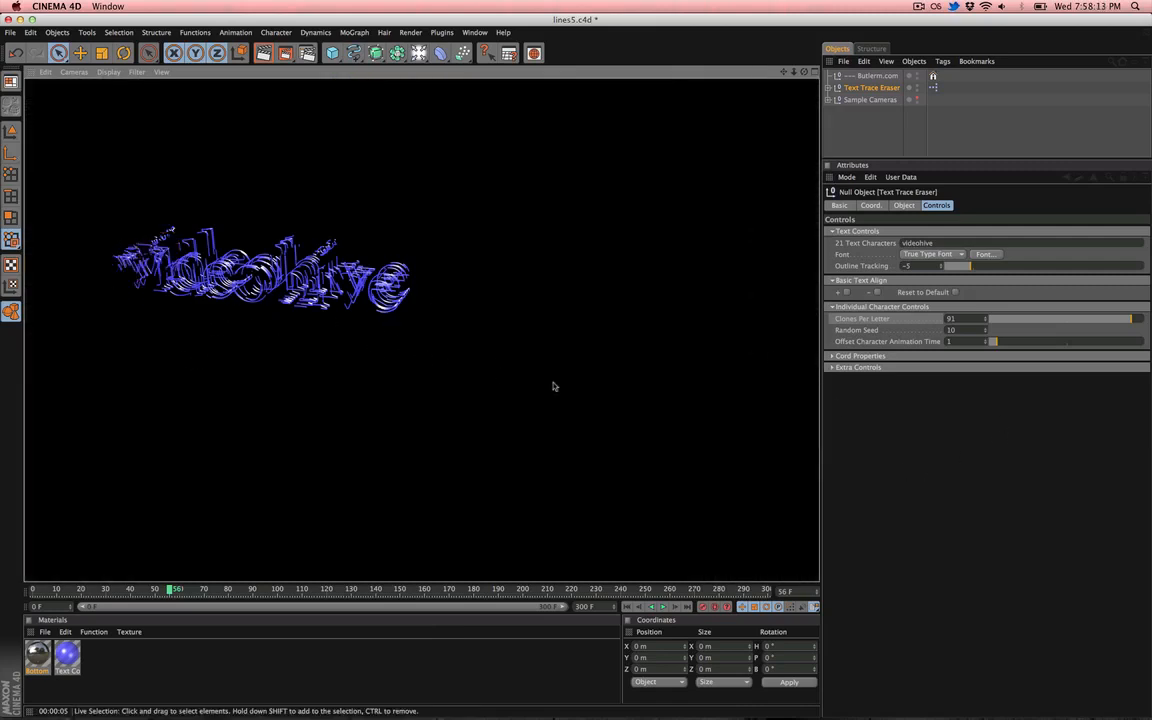
- Set the Text Trace Eraser's Clones Per Letter to 20 and lower its Random Seed to 6
{"action": "left_click", "coordinate": [1008, 319]}
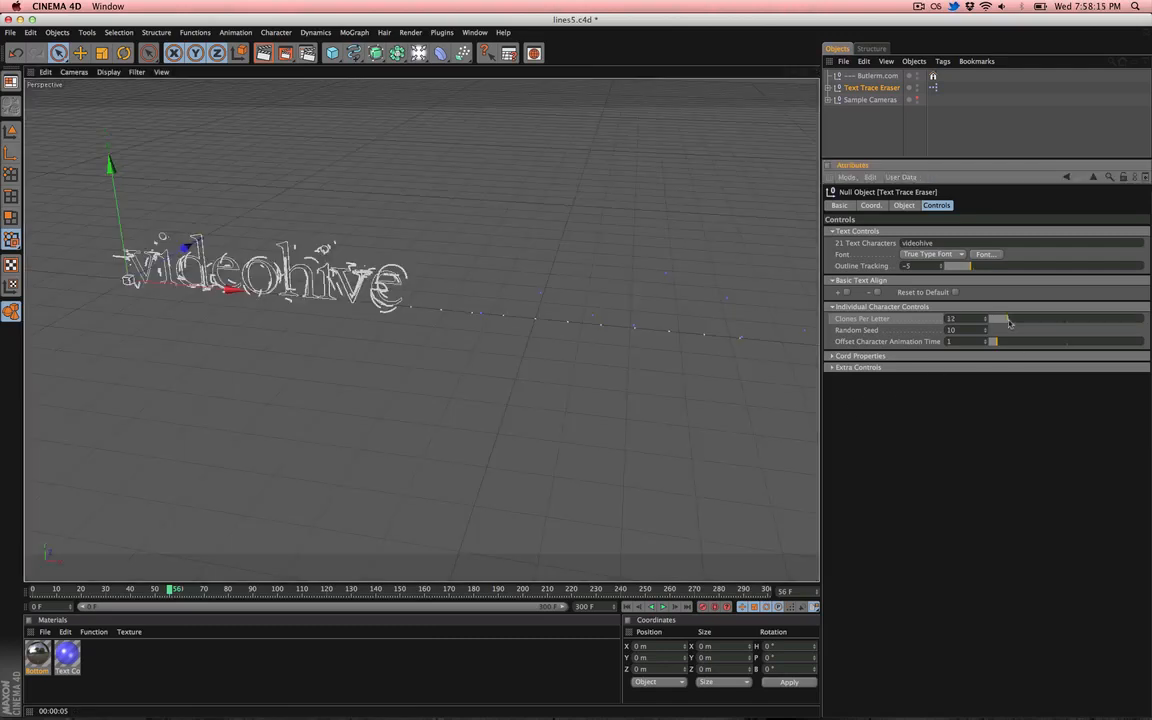
{"action": "left_click_drag", "start_coordinate": [1010, 321], "coordinate": [1016, 322]}
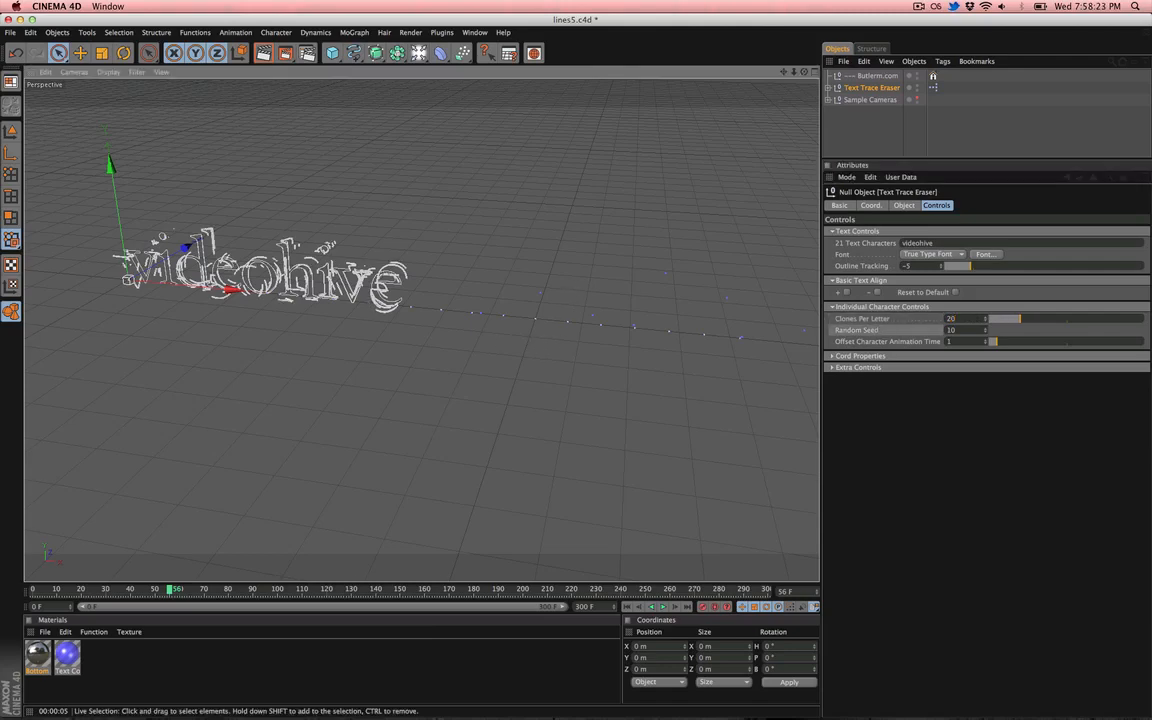
{"action": "left_click_drag", "start_coordinate": [372, 302], "coordinate": [268, 304], "text": "alt"}
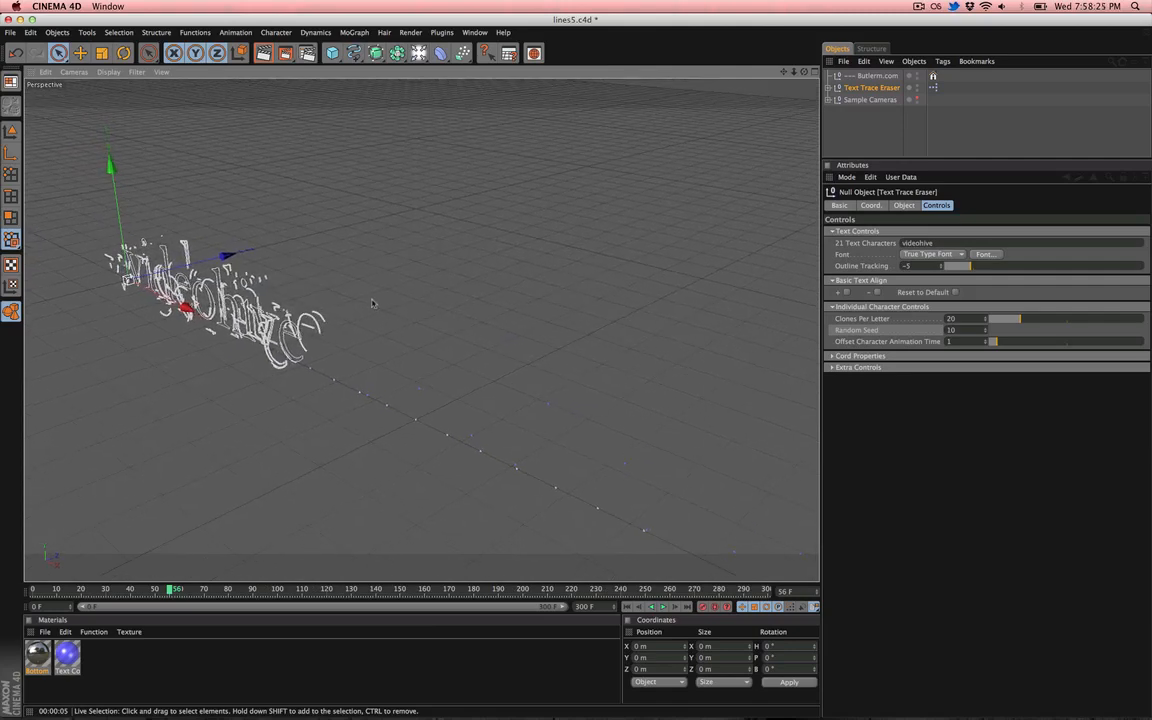
{"action": "middle_click_drag", "start_coordinate": [183, 310], "coordinate": [342, 256], "text": "alt"}
{"action": "right_click_drag", "start_coordinate": [342, 256], "coordinate": [385, 254], "text": "alt"}
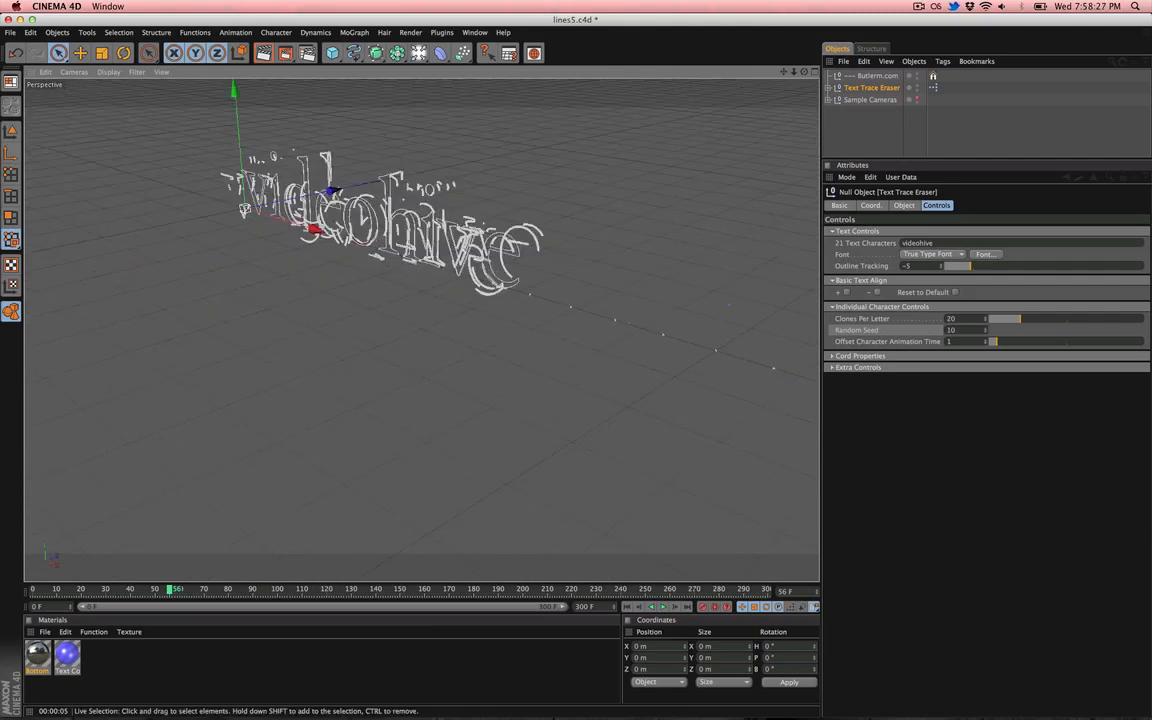
{"action": "middle_click_drag", "start_coordinate": [352, 222], "coordinate": [356, 270], "text": "alt"}
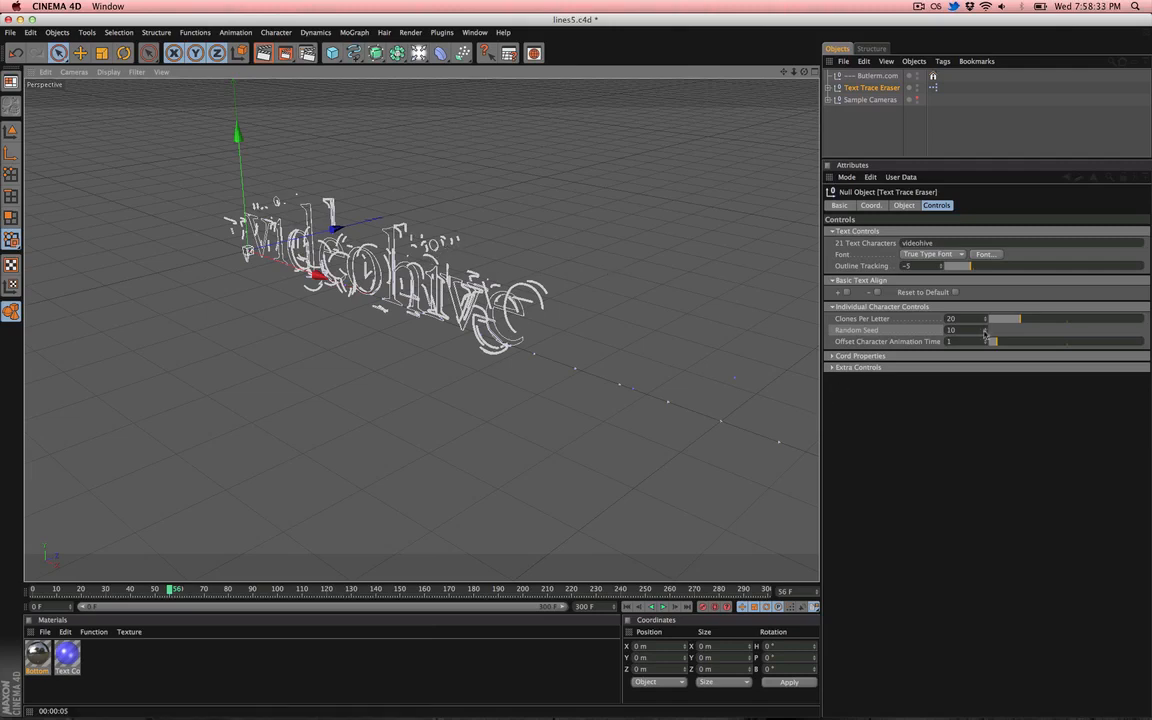
{"action": "left_click", "coordinate": [985, 333]}
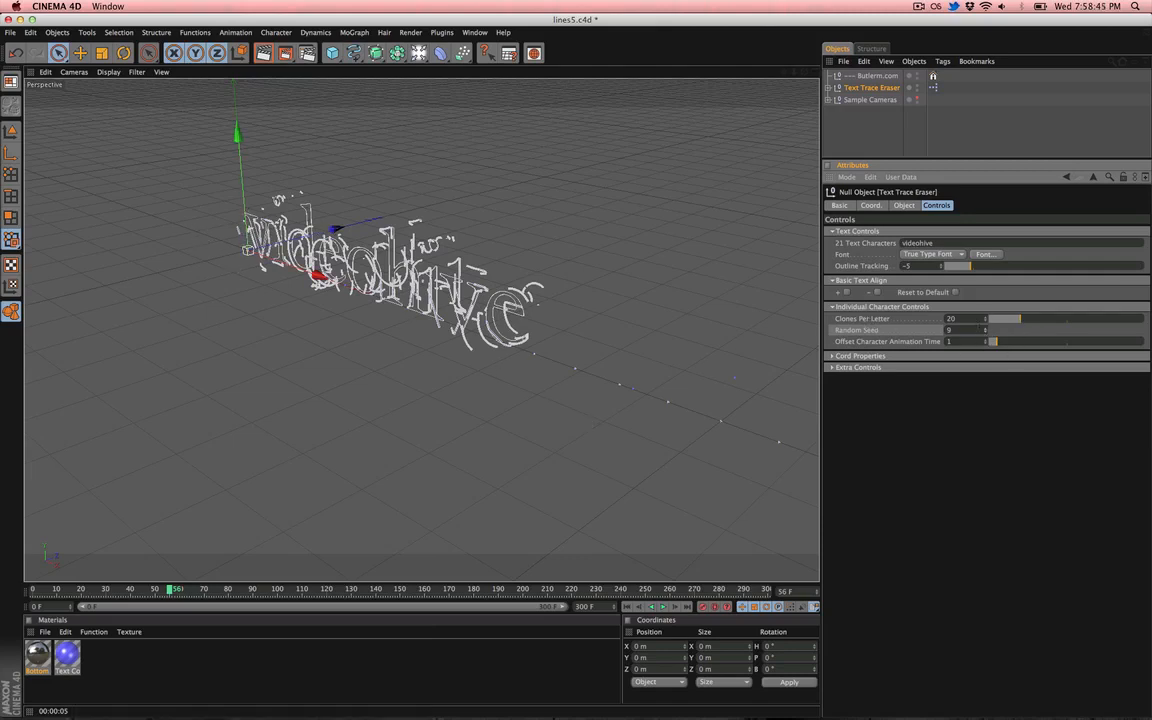
{"action": "left_click", "coordinate": [985, 333]}
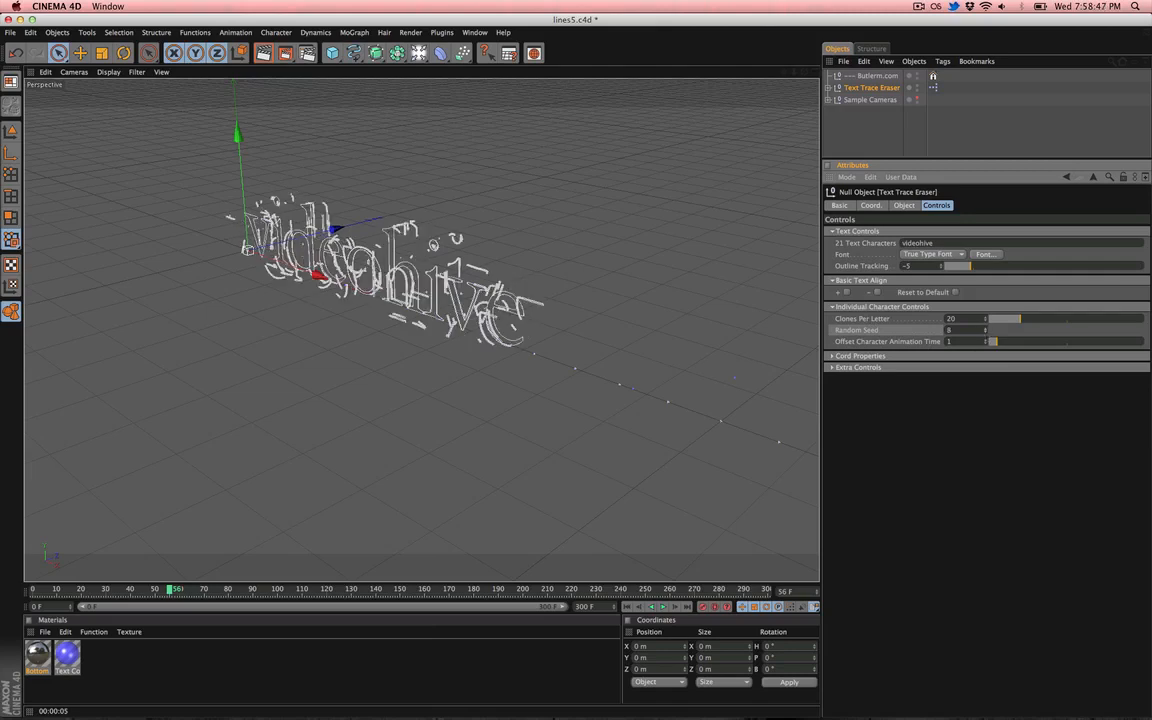
{"action": "left_click", "coordinate": [985, 333]}
{"action": "left_click", "coordinate": [985, 333]}
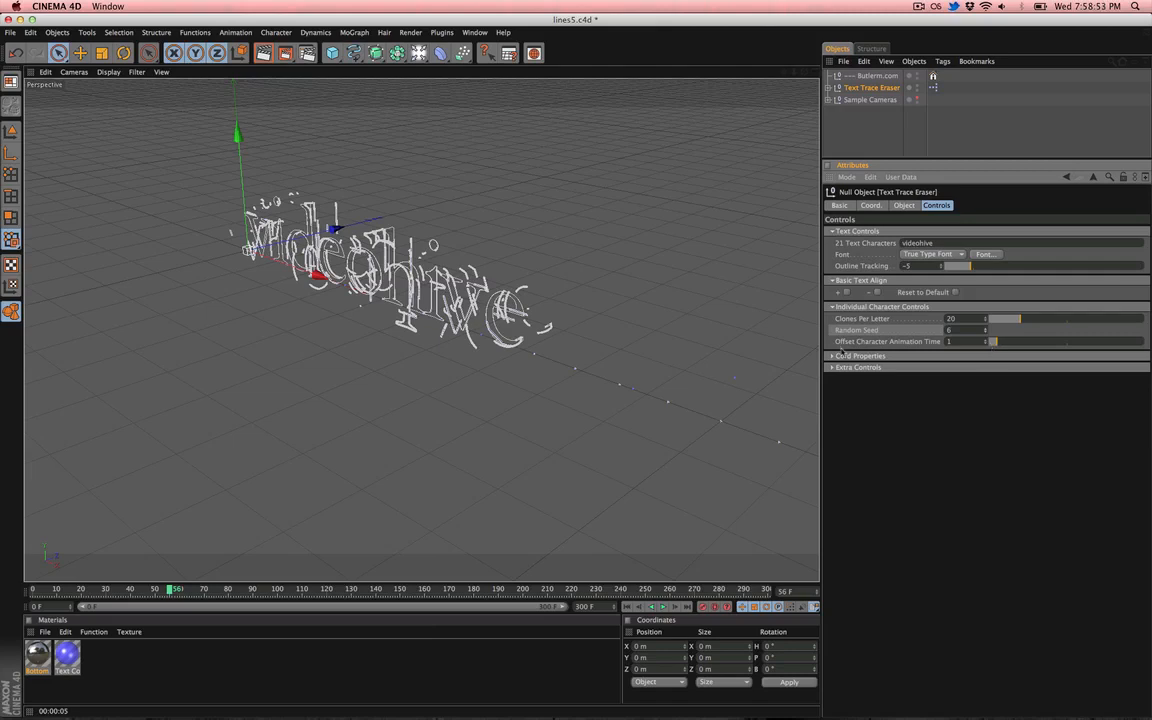
- Set Clones Per Letter to 4 and change the Text Characters to videohive123456778
{"action": "left_click", "coordinate": [993, 319]}
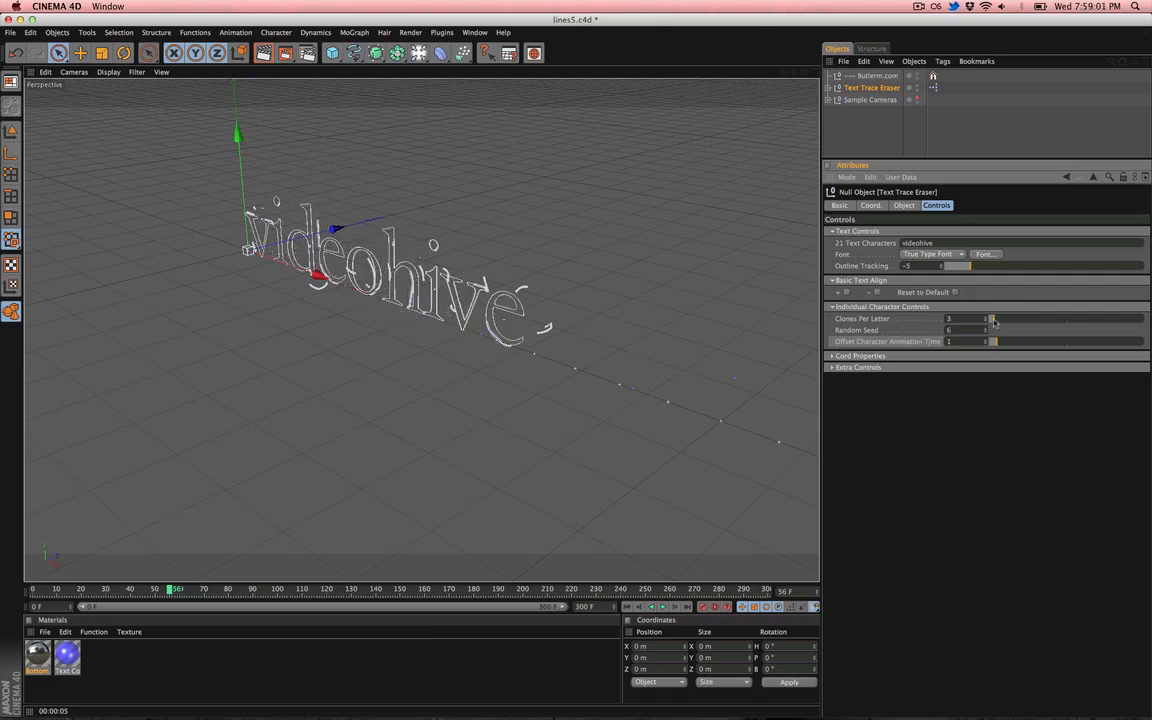
{"action": "left_click_drag", "start_coordinate": [993, 320], "coordinate": [995, 322]}
{"action": "key", "text": "Return"}
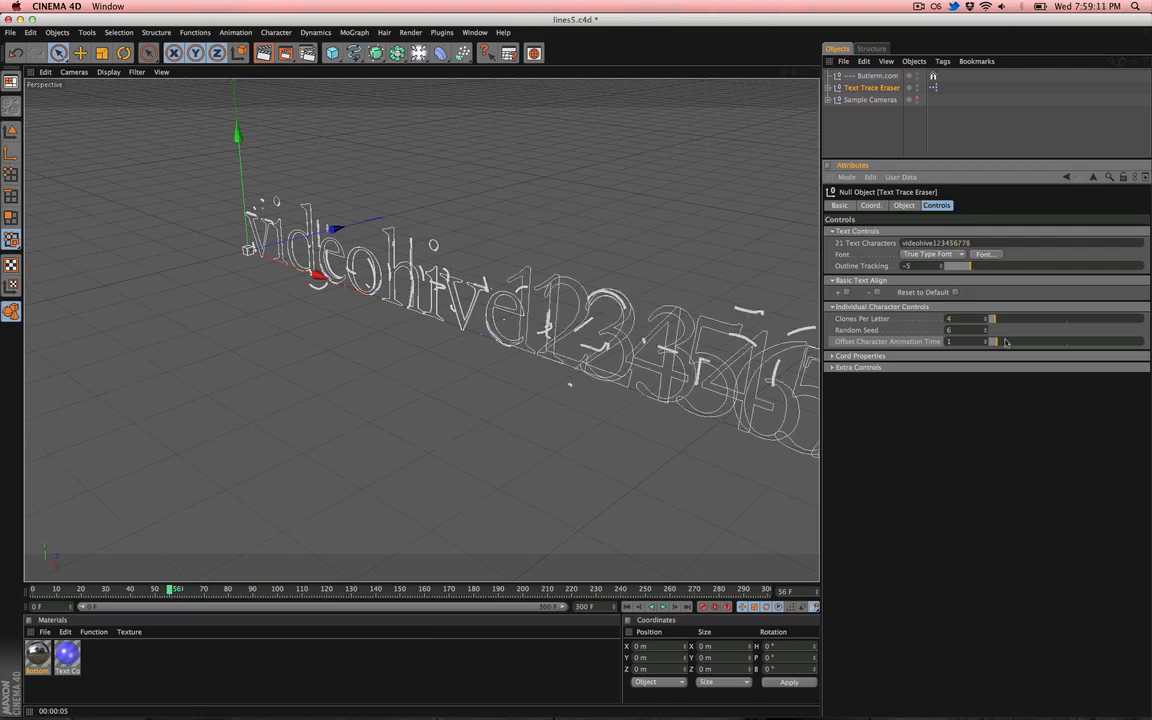
- Set Offset Character Animation Time to 10 and render the perspective view at frame 154
{"action": "left_click_drag", "start_coordinate": [993, 341], "coordinate": [1066, 343]}
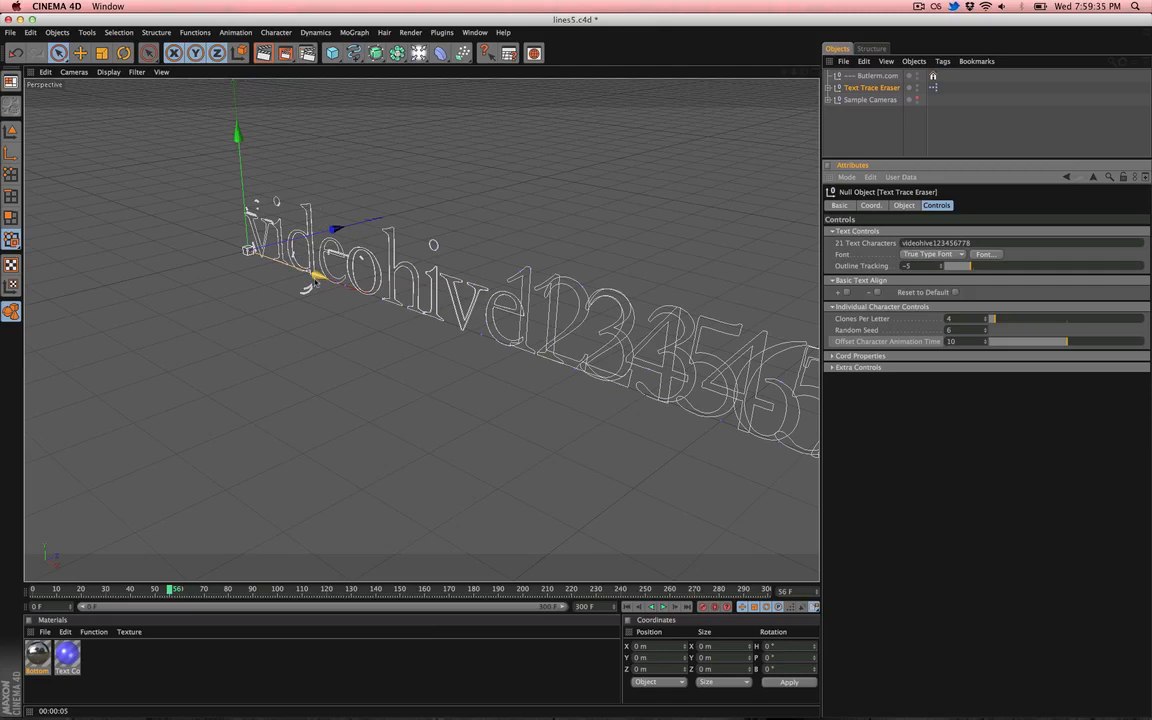
{"action": "mouse_move", "coordinate": [171, 590]}
{"action": "left_mouse_down"}
{"action": "mouse_move", "coordinate": [386, 602]}
{"action": "mouse_move", "coordinate": [410, 593]}
{"action": "left_mouse_up"}
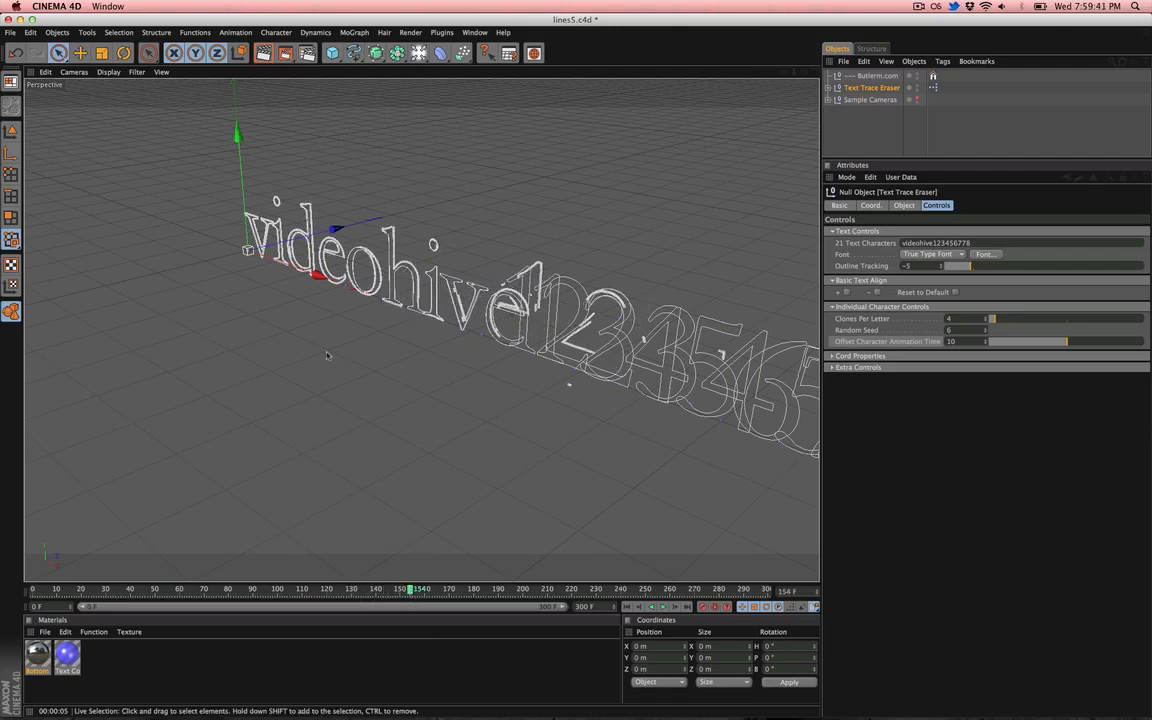
{"action": "key", "text": "super+r"}
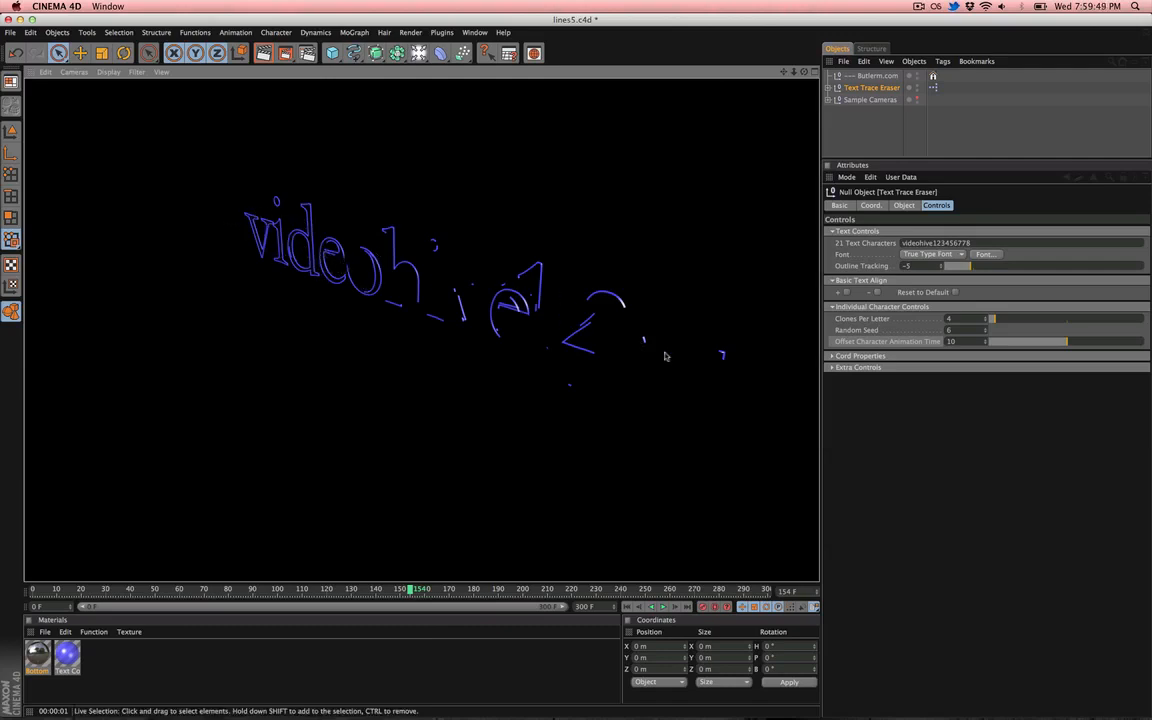
- Reselect the Text Trace Eraser and lower its Offset Character Animation Time to 2
{"action": "left_click", "coordinate": [725, 417]}
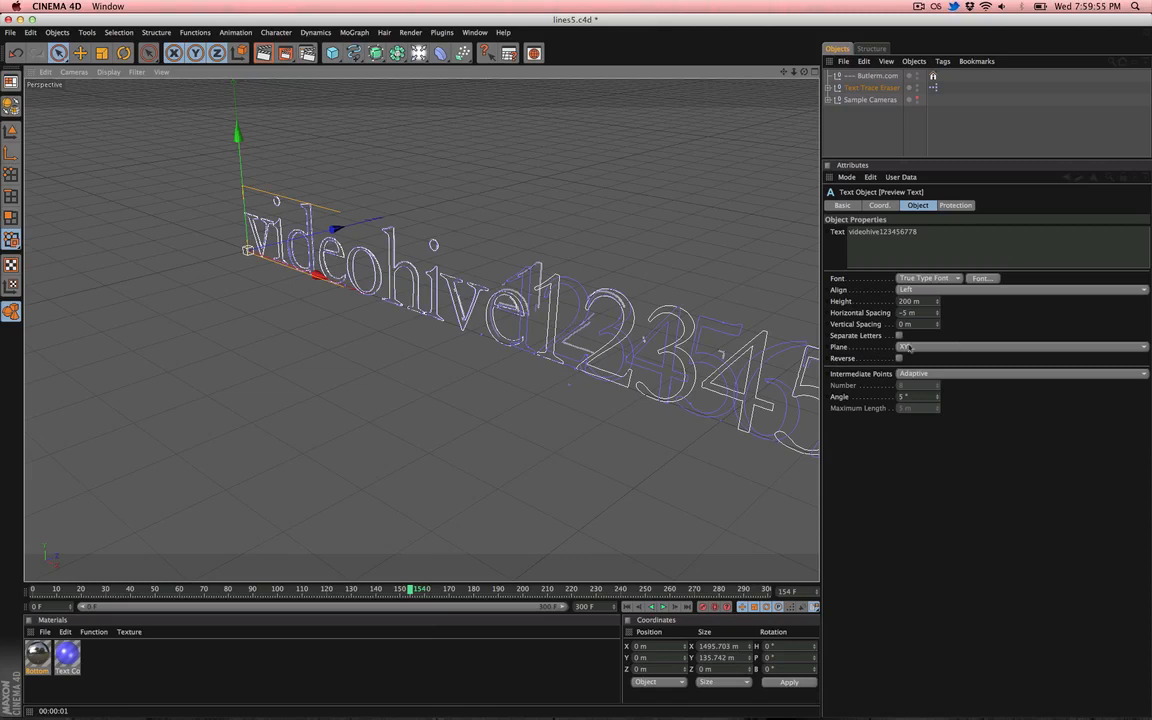
{"action": "left_click", "coordinate": [862, 88]}
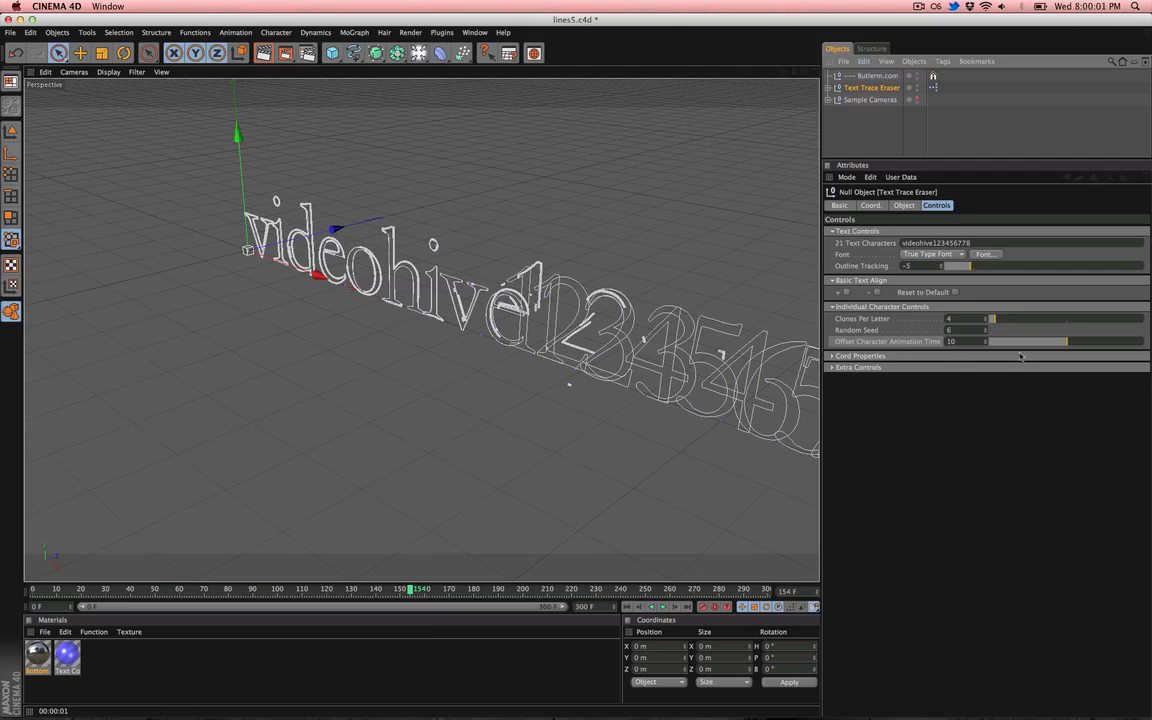
{"action": "left_click_drag", "start_coordinate": [1006, 345], "coordinate": [1010, 345]}
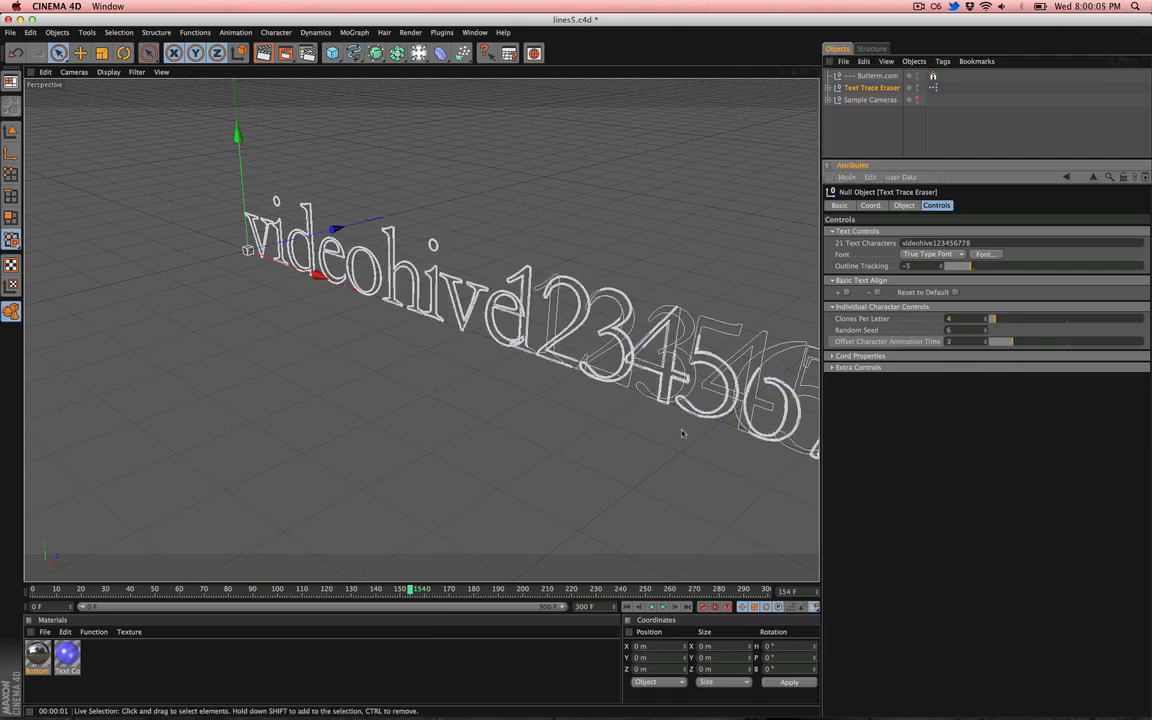
{"action": "key", "text": "alt+r"}
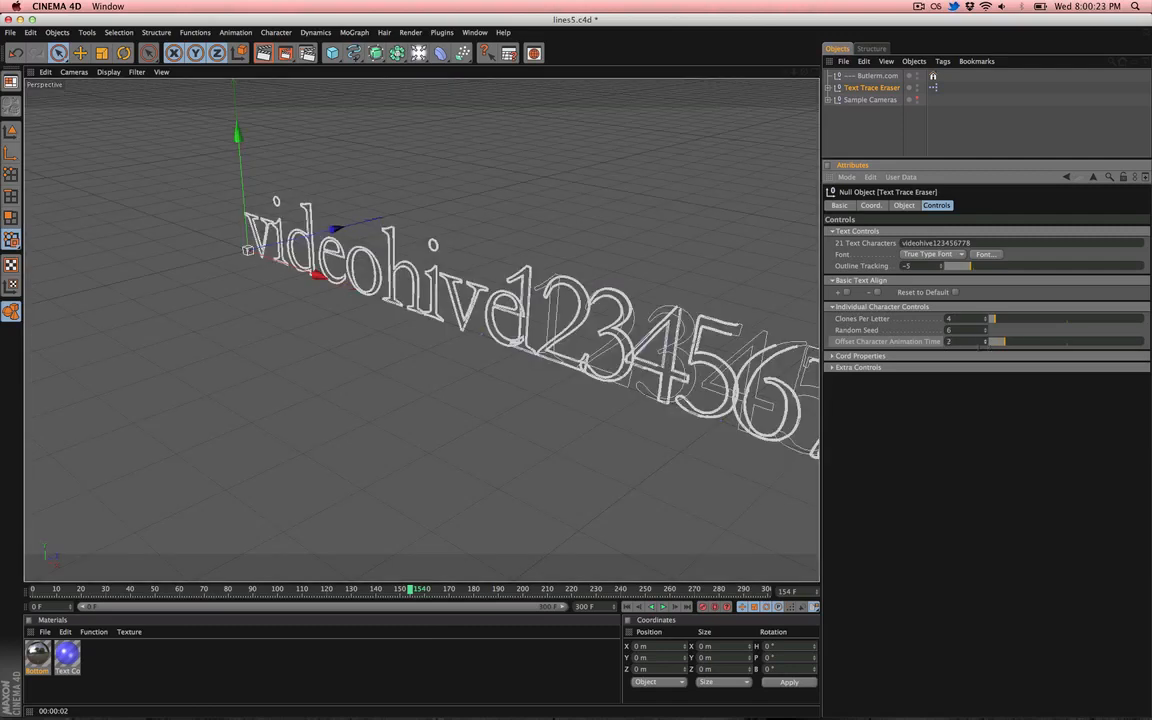
- Collapse Individual Character Controls, expand Cord Properties, and render a close-up perspective view of the letters
{"action": "left_click", "coordinate": [857, 307]}
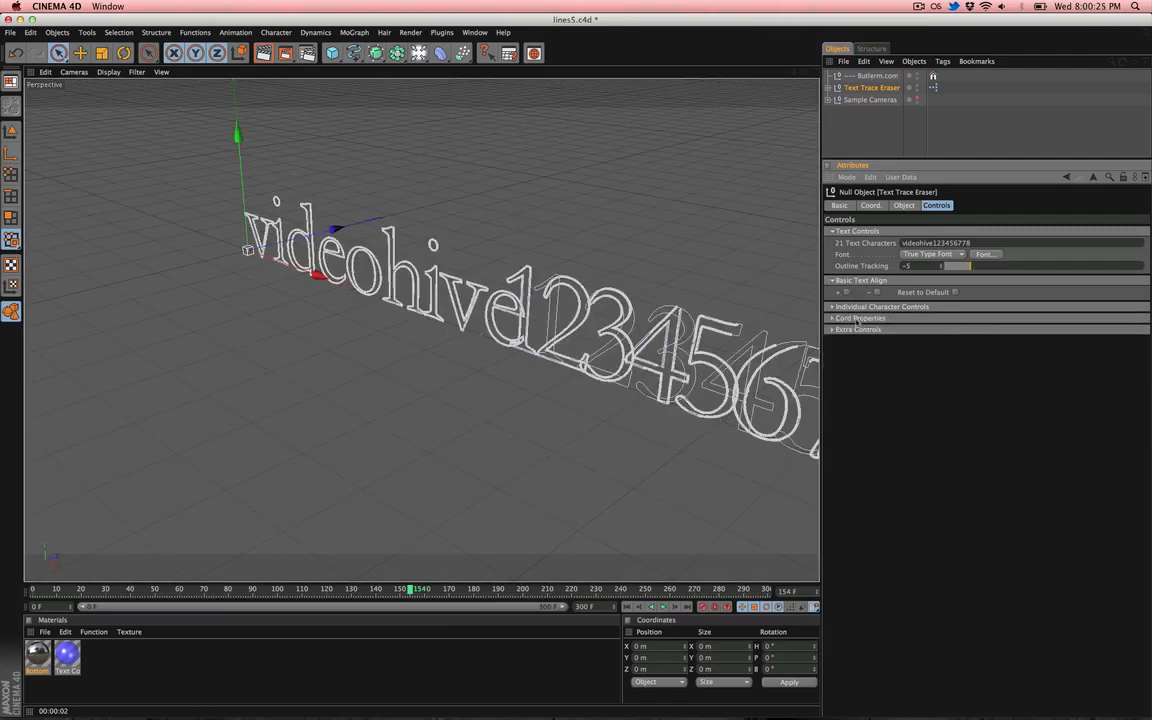
{"action": "left_click", "coordinate": [858, 318]}
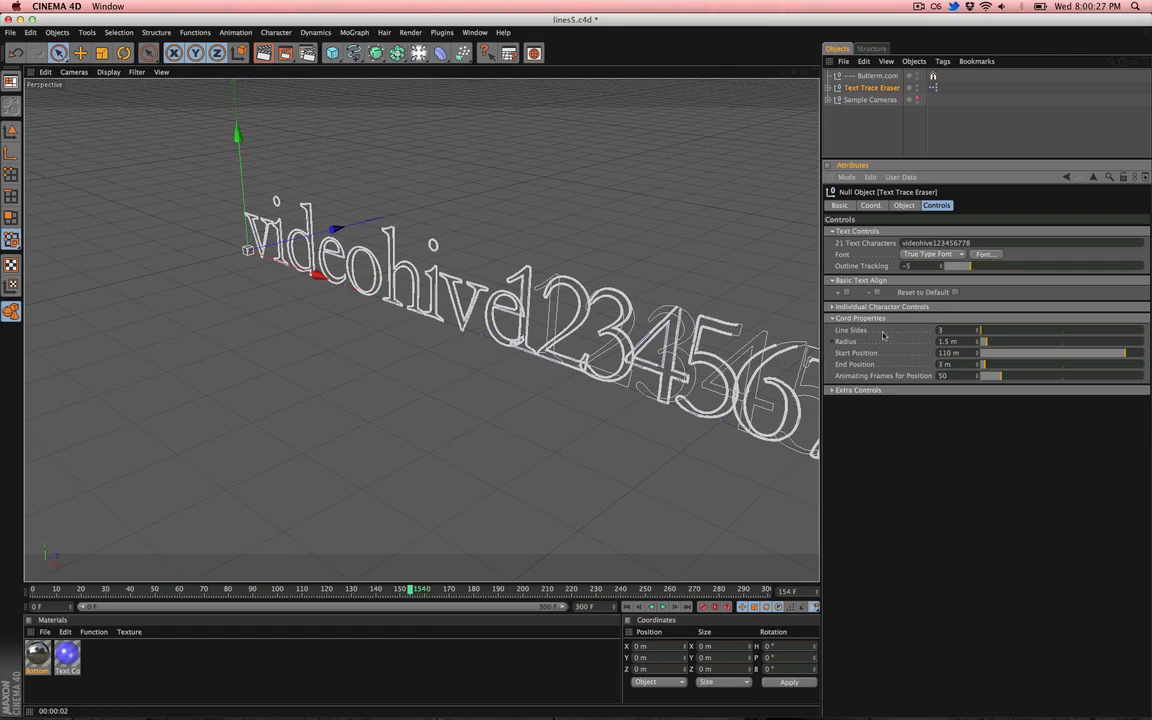
{"action": "right_click_drag", "start_coordinate": [303, 345], "coordinate": [524, 345], "text": "alt"}
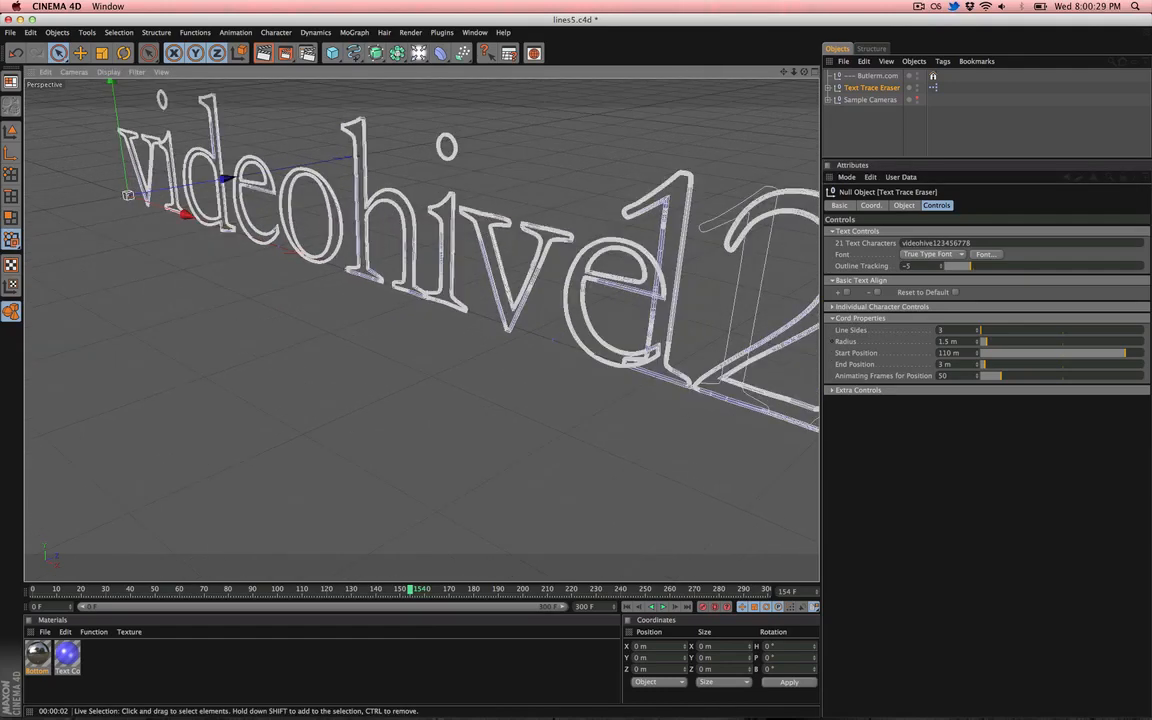
{"action": "middle_click_drag", "start_coordinate": [278, 411], "coordinate": [253, 458], "text": "alt"}
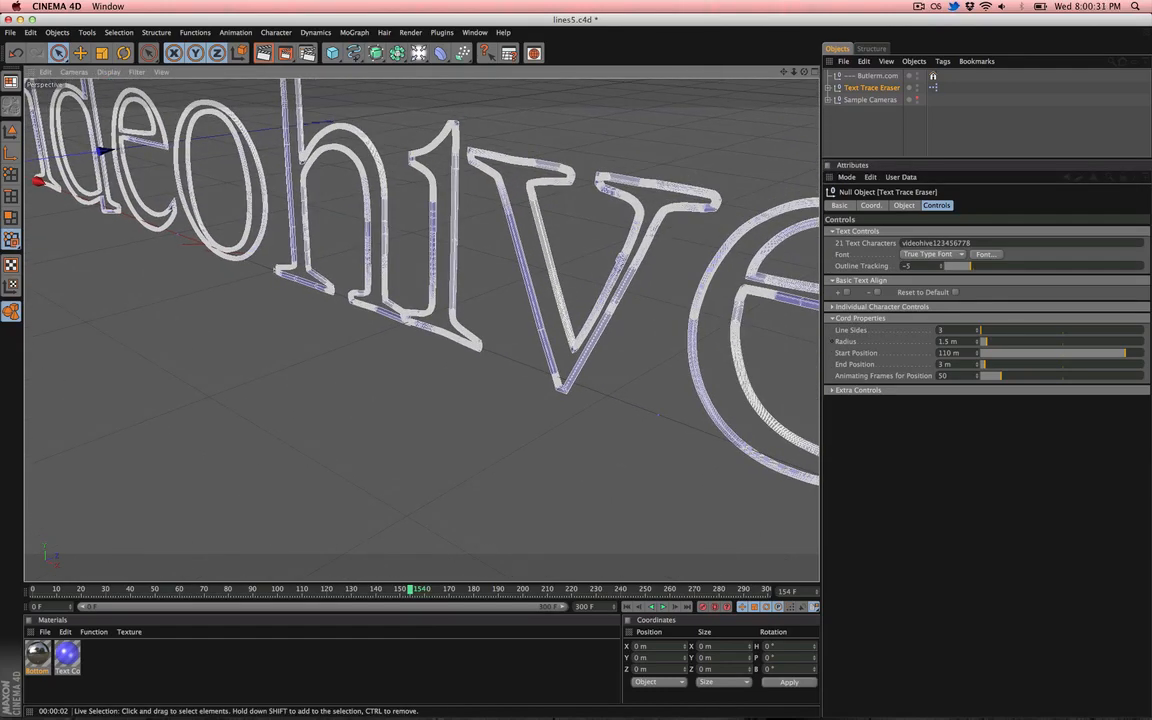
{"action": "mouse_move", "coordinate": [263, 320]}
{"action": "left_mouse_down", "text": "alt"}
{"action": "mouse_move", "coordinate": [184, 316]}
{"action": "mouse_move", "coordinate": [280, 319]}
{"action": "left_mouse_up", "text": "alt"}
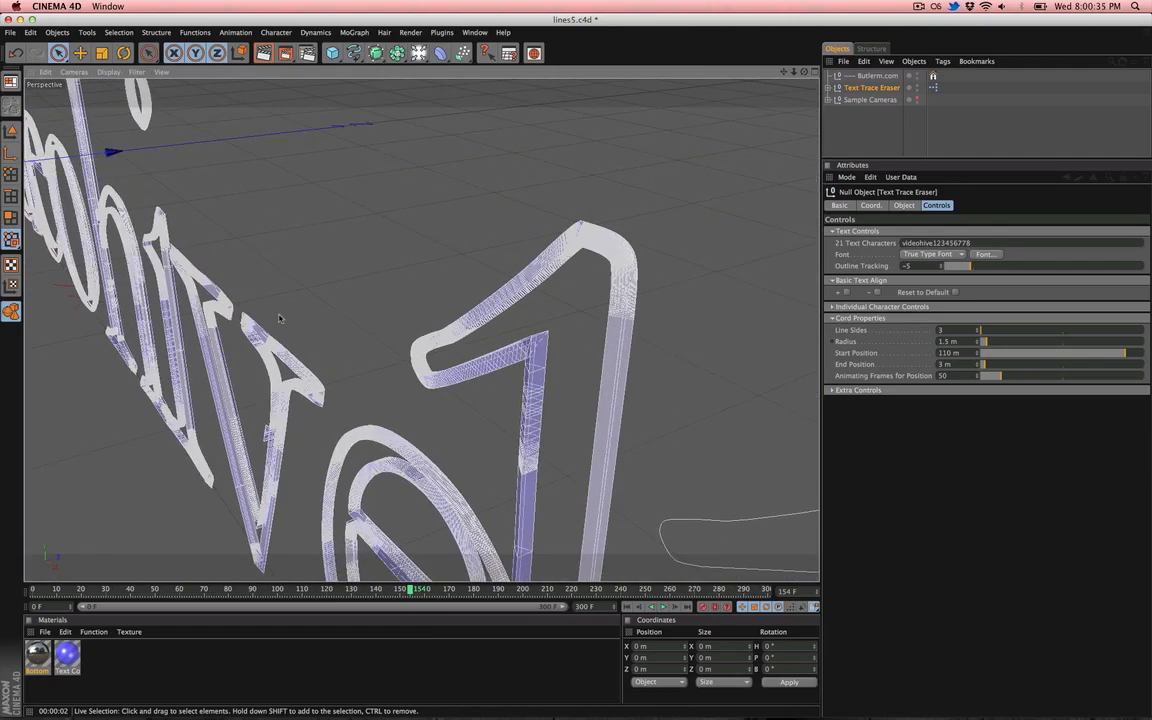
{"action": "key", "text": "super+r"}
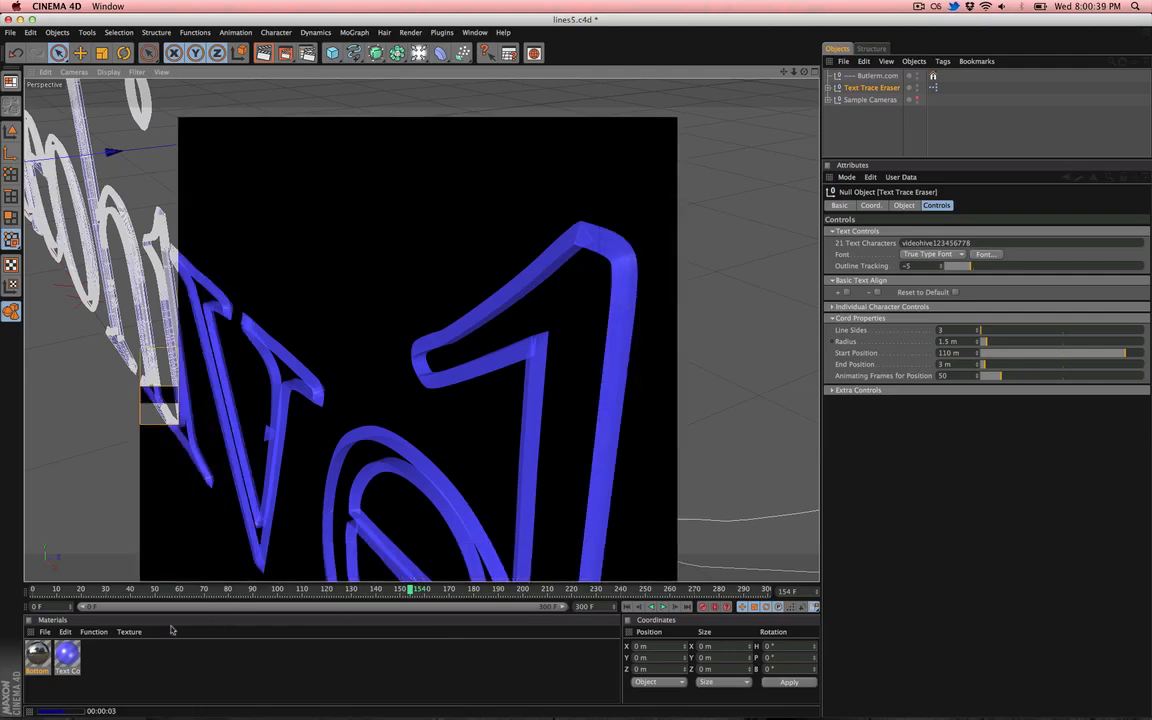
- Scrub to frame 85 and orbit around the letters to inspect the cord segments
{"action": "left_click_drag", "start_coordinate": [212, 596], "coordinate": [242, 591]}
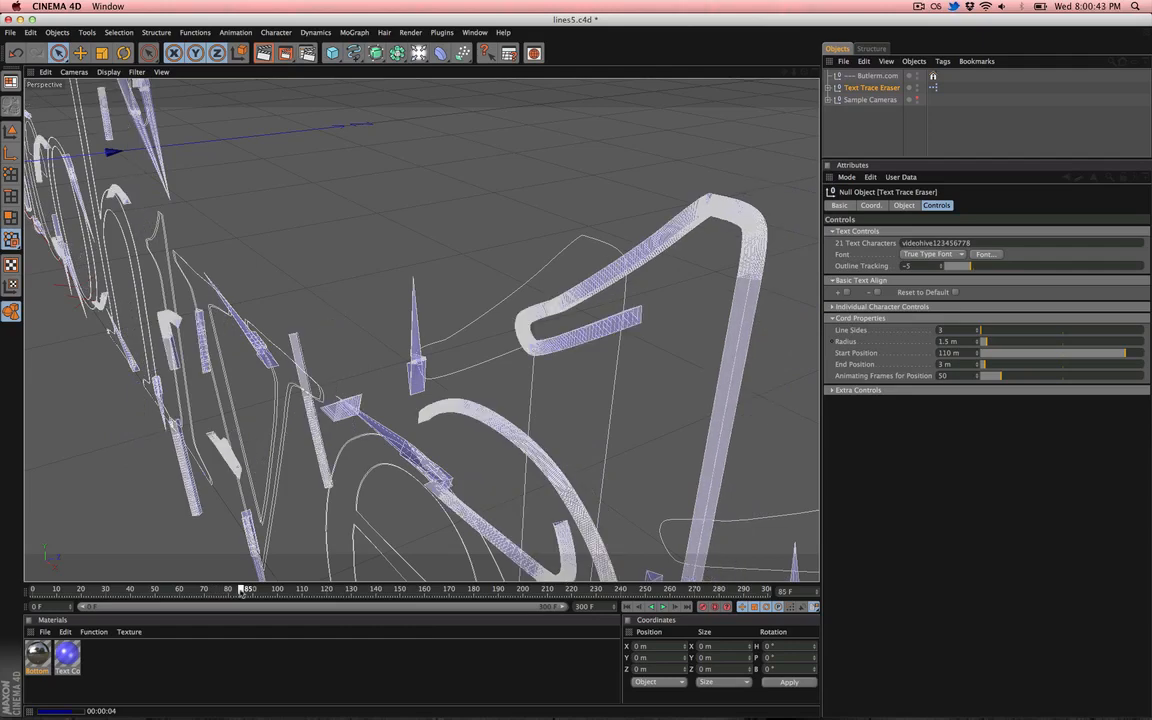
{"action": "middle_click_drag", "start_coordinate": [204, 469], "coordinate": [350, 497], "text": "alt"}
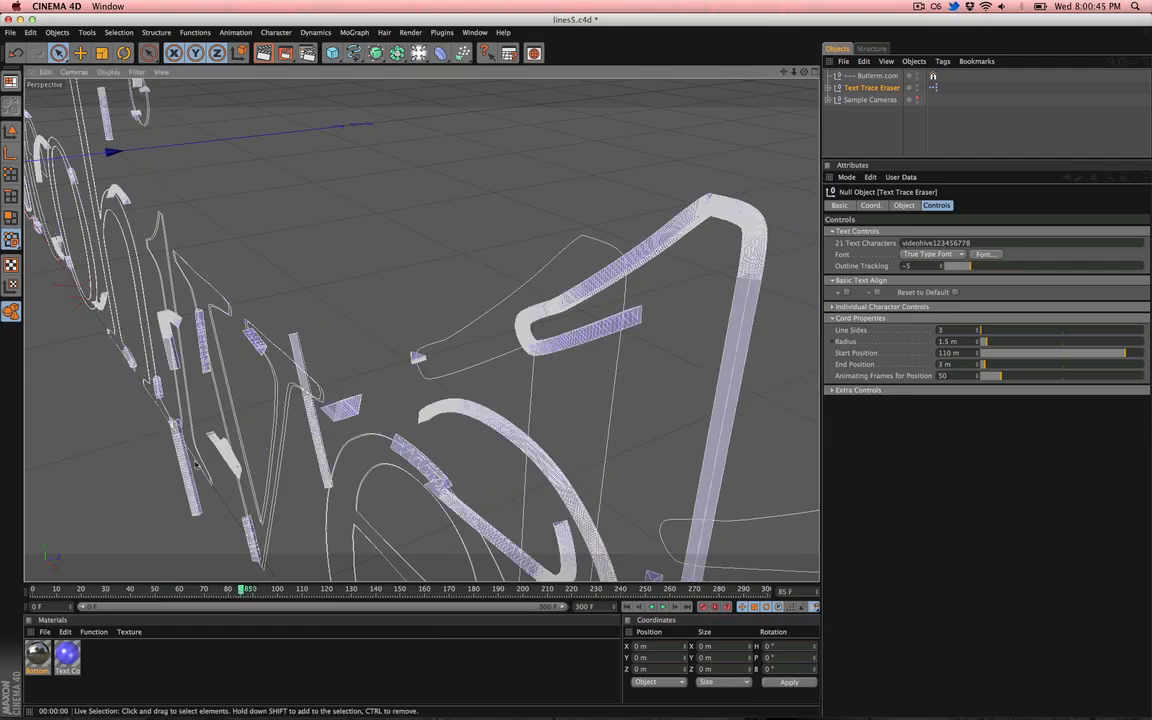
{"action": "middle_click_drag", "start_coordinate": [224, 438], "coordinate": [324, 526], "text": "alt"}
{"action": "right_click_drag", "start_coordinate": [225, 438], "coordinate": [290, 438], "text": "alt"}
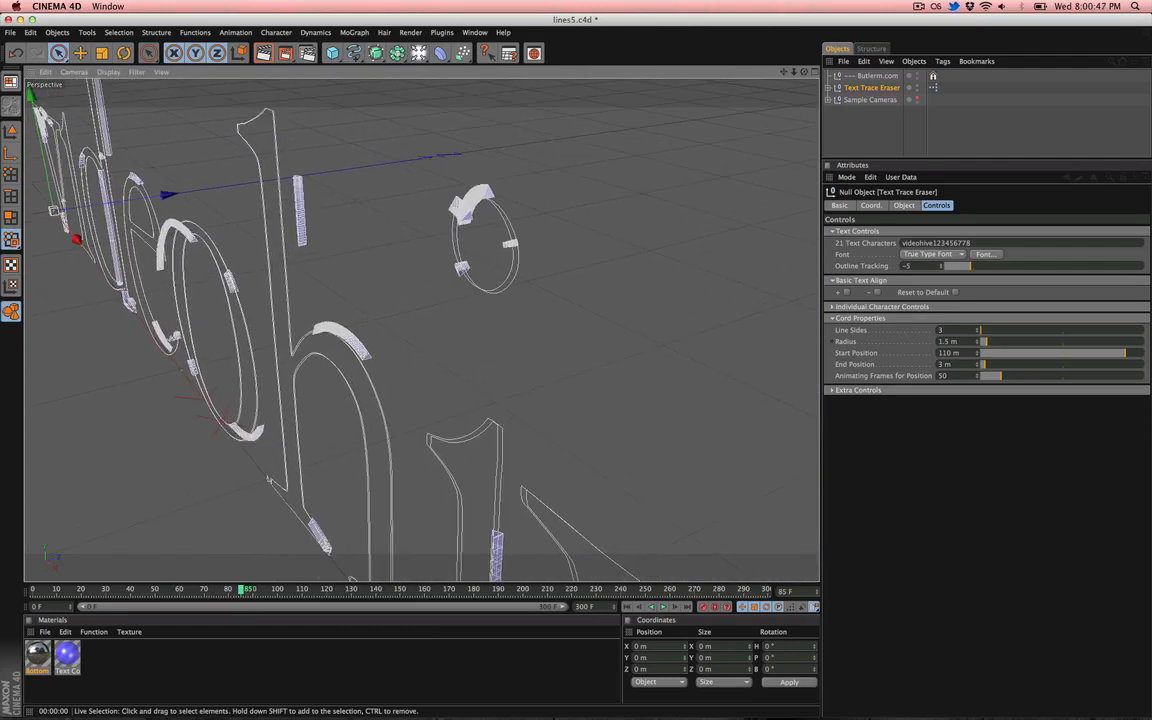
{"action": "mouse_move", "coordinate": [235, 438]}
{"action": "left_mouse_down", "text": "alt"}
{"action": "mouse_move", "coordinate": [200, 440]}
{"action": "mouse_move", "coordinate": [220, 437]}
{"action": "left_mouse_up", "text": "alt"}
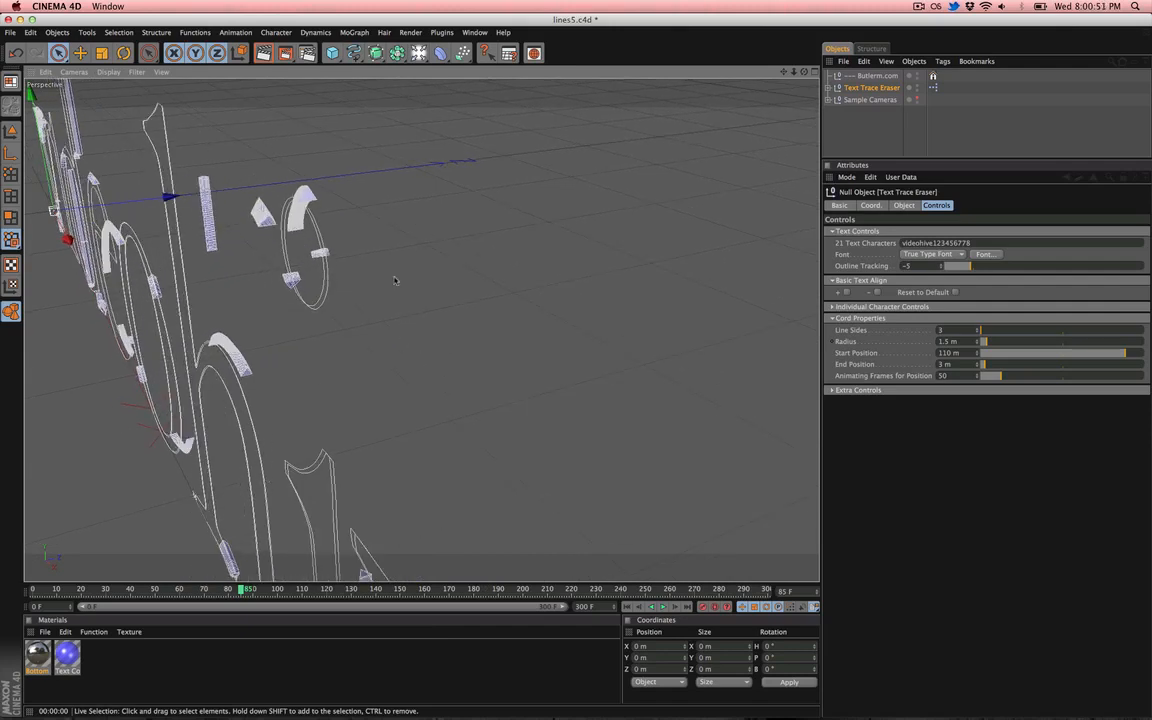
- Try different Line Sides values for the cords and settle on 5
{"action": "left_click_drag", "start_coordinate": [945, 331], "coordinate": [857, 337]}
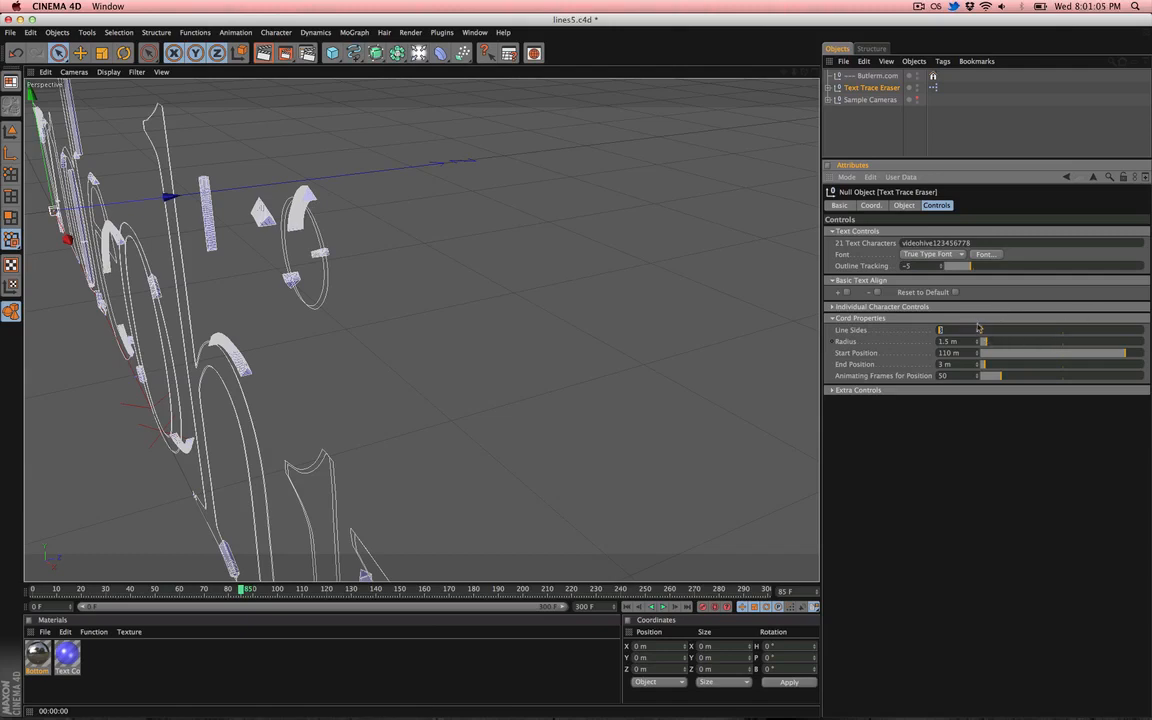
{"action": "left_click_drag", "start_coordinate": [979, 331], "coordinate": [1068, 331]}
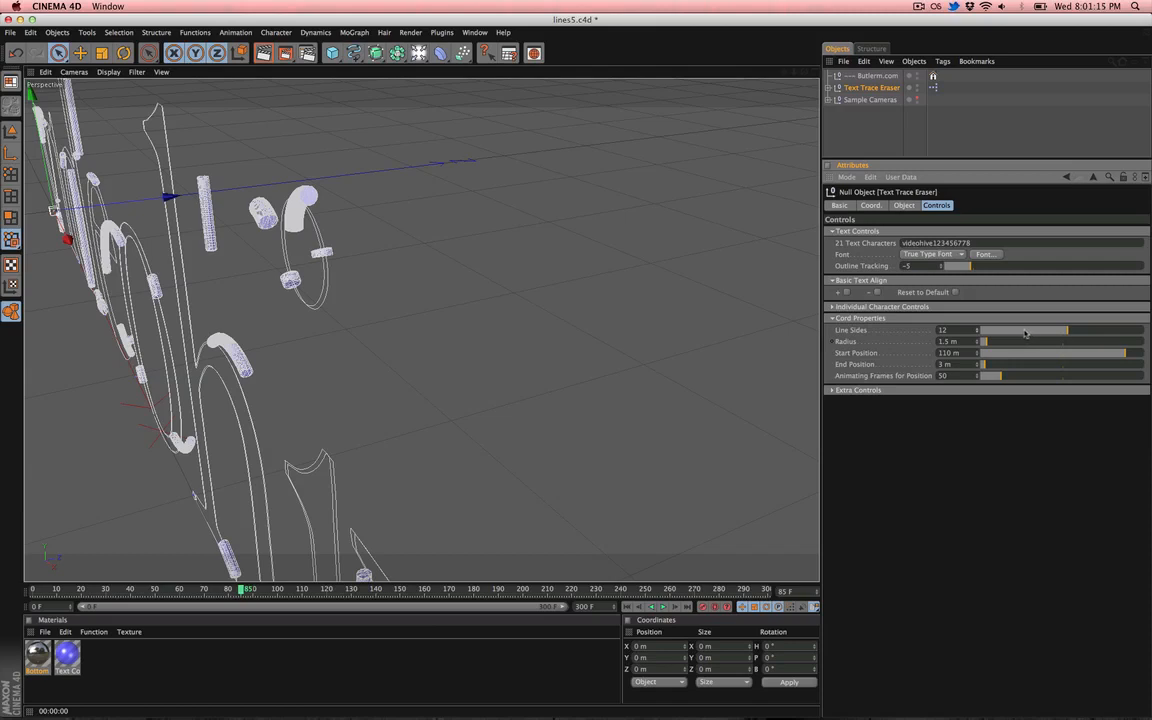
{"action": "left_click_drag", "start_coordinate": [1068, 331], "coordinate": [1115, 335]}
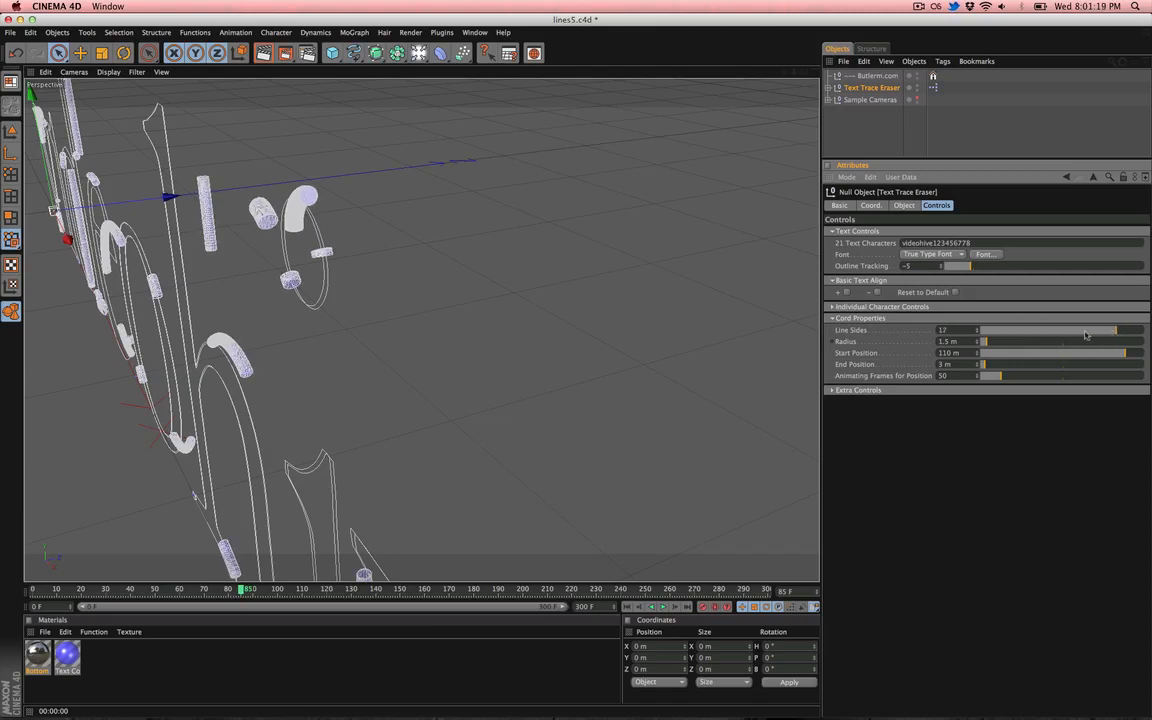
{"action": "left_click", "coordinate": [983, 331]}
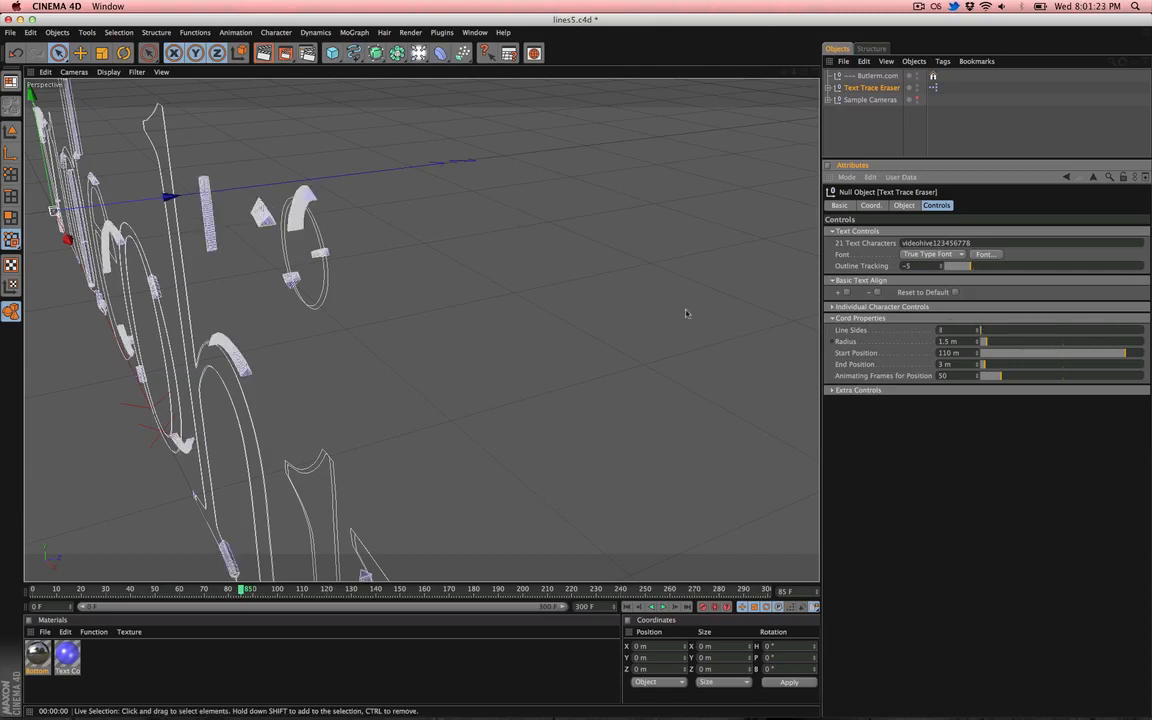
{"action": "left_click", "coordinate": [978, 330]}
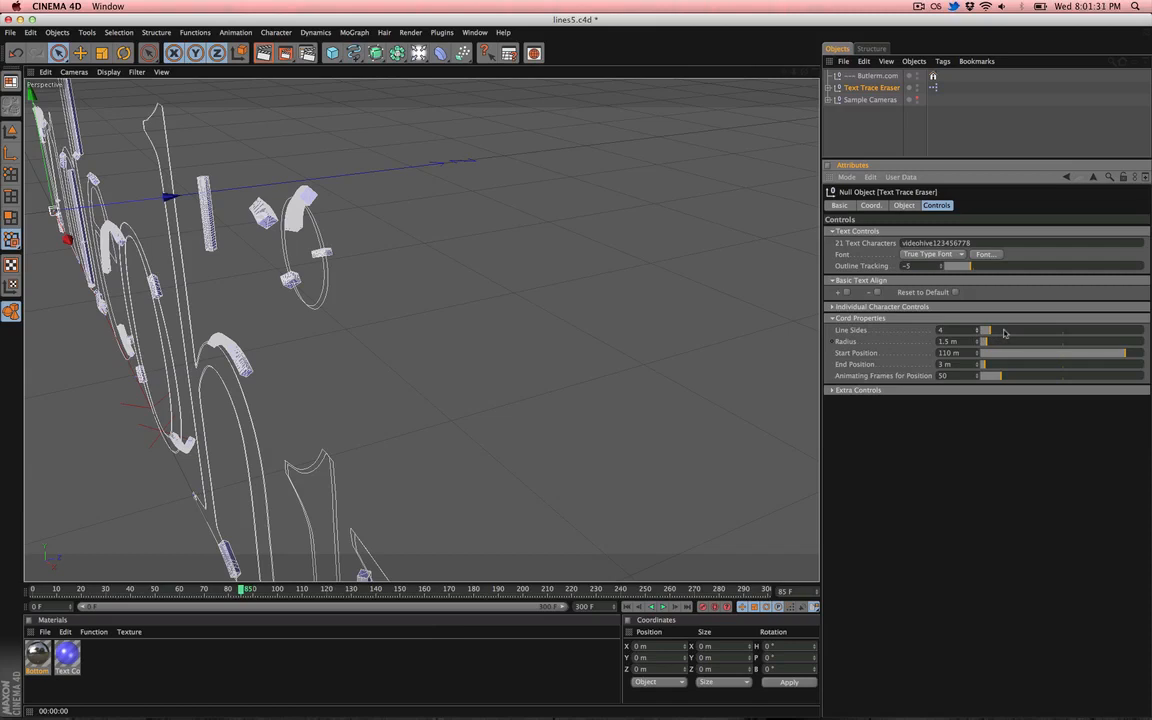
{"action": "left_click", "coordinate": [1003, 332]}
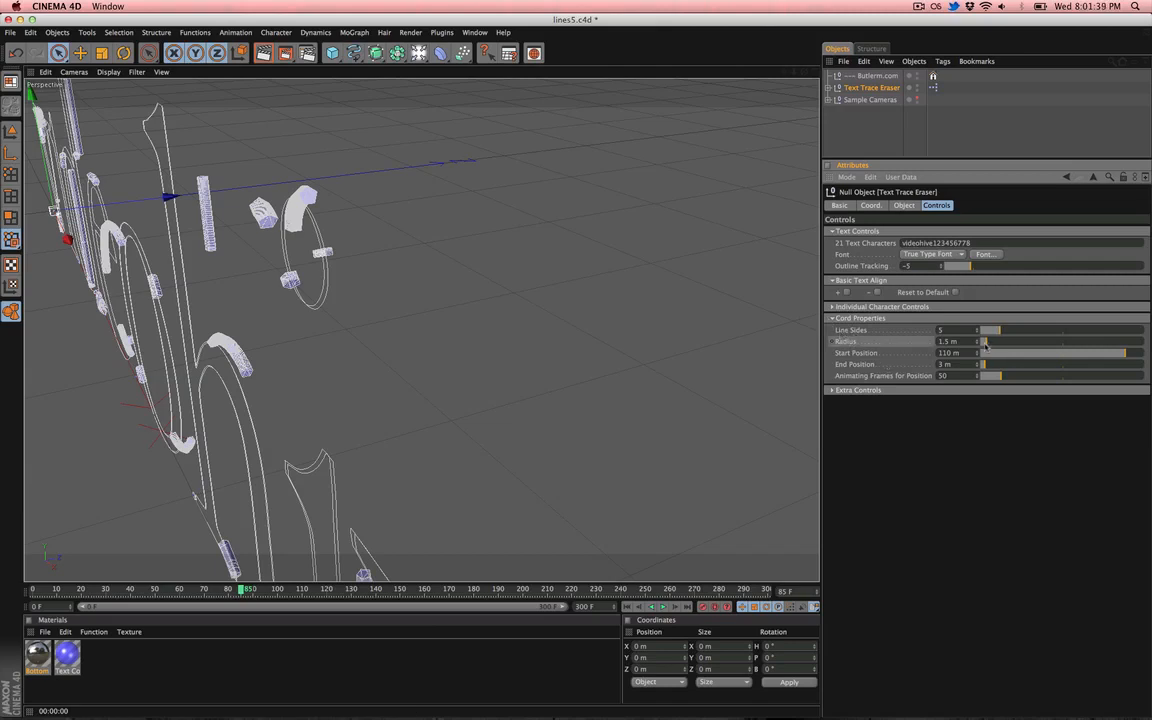
- Set the cord Radius to 0.1 m and render the perspective view
{"action": "left_click_drag", "start_coordinate": [985, 344], "coordinate": [981, 344]}
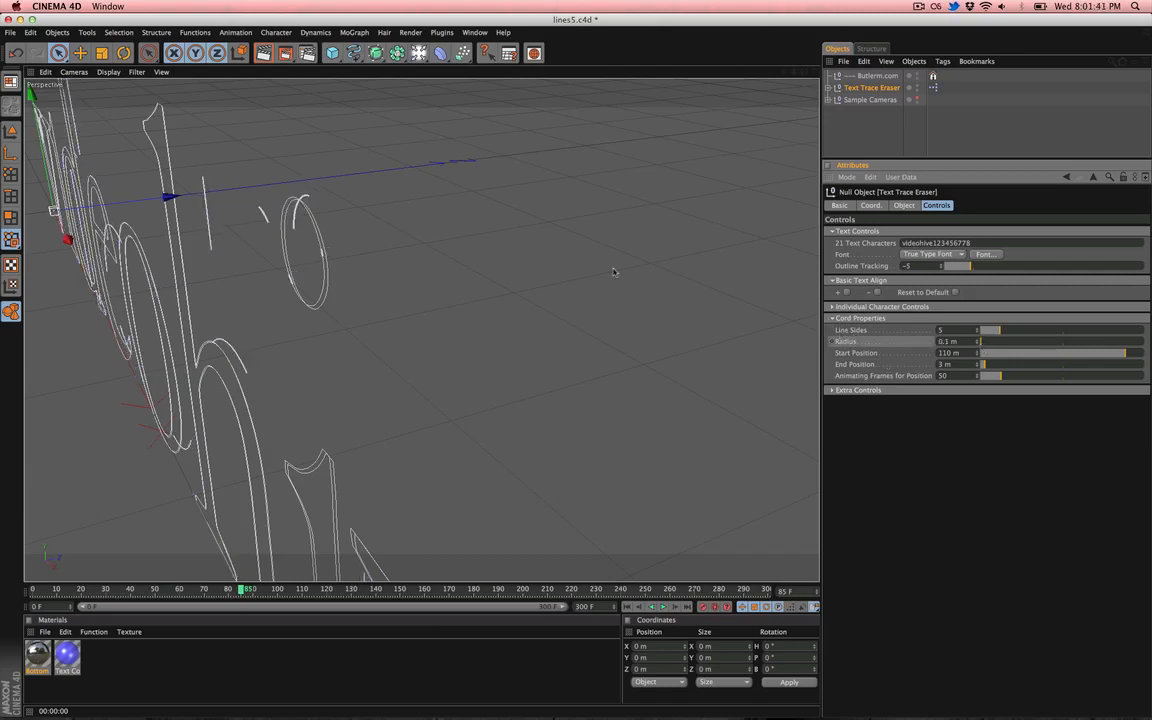
{"action": "key", "text": "ctrl+r"}
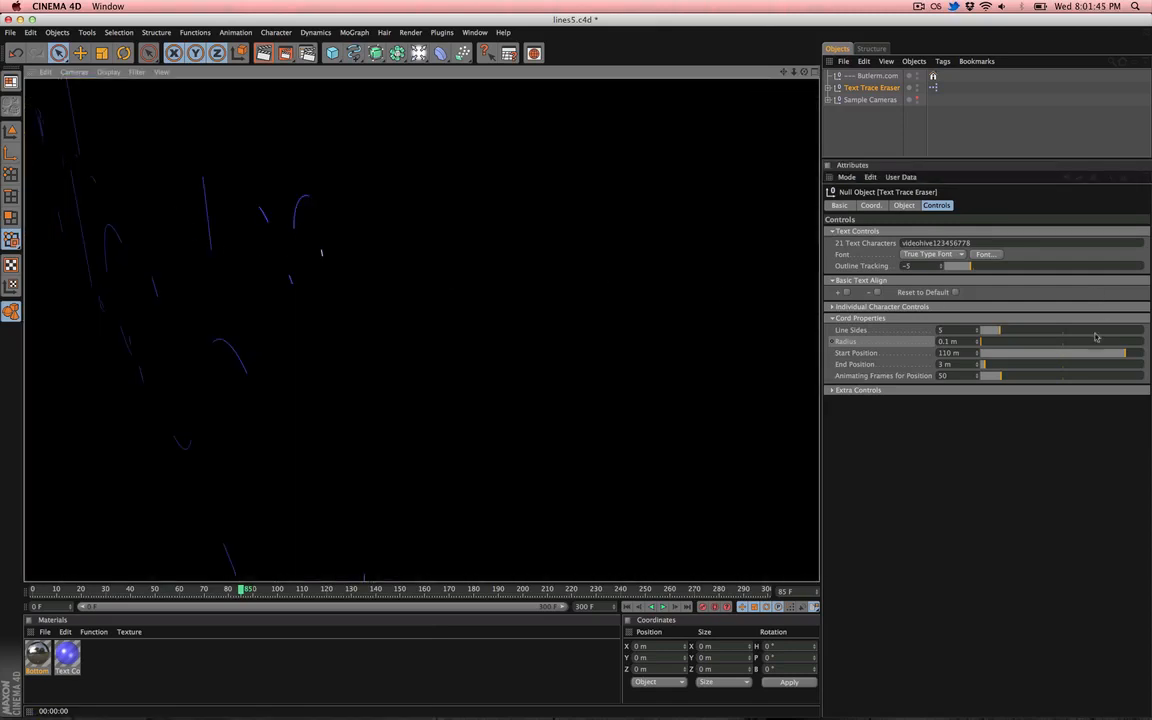
- Expand Individual Character Controls and set Clones Per Letter to 95
{"action": "left_click", "coordinate": [874, 307]}
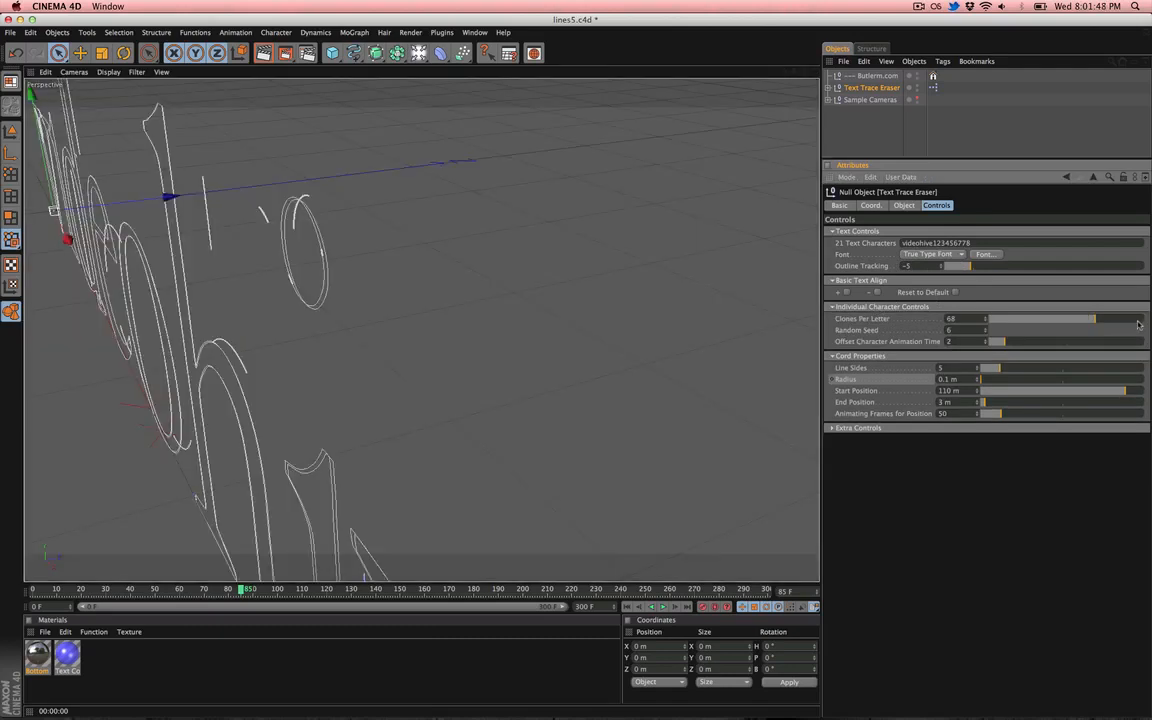
{"action": "left_click", "coordinate": [1138, 321]}
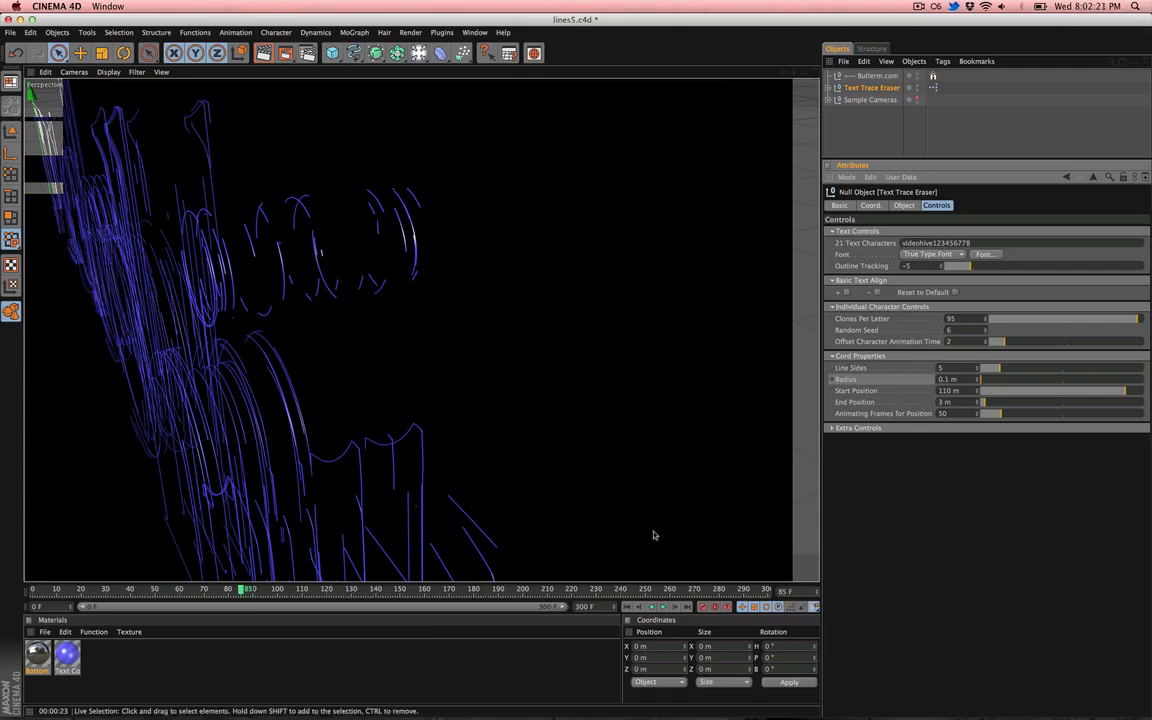
- Set the cord Radius to 7.1 m and Clones Per Letter to 10
{"action": "left_click_drag", "start_coordinate": [989, 379], "coordinate": [1010, 381]}
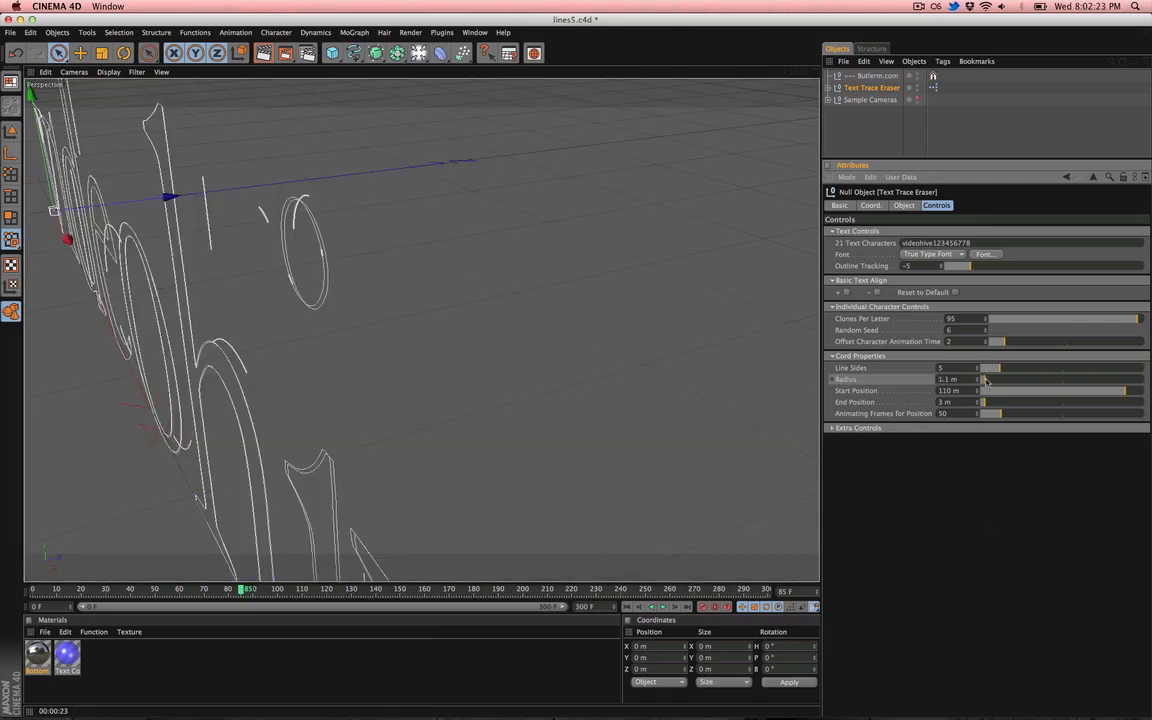
{"action": "left_click", "coordinate": [1005, 320]}
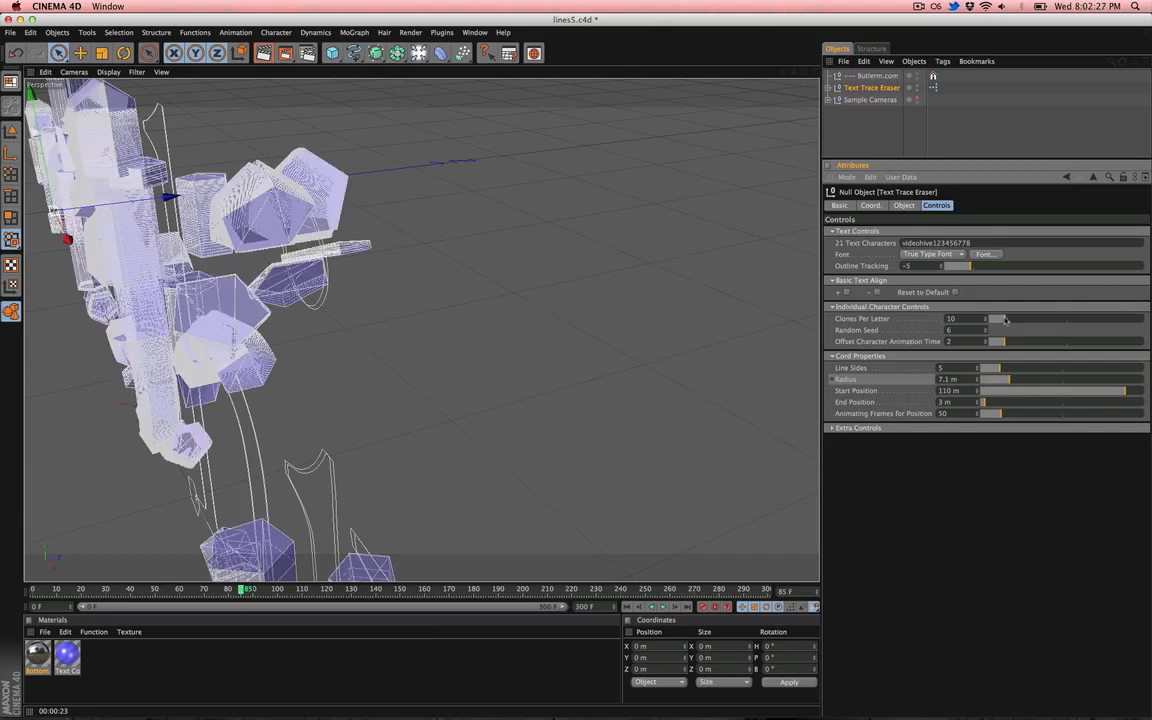
{"action": "left_click", "coordinate": [857, 307]}
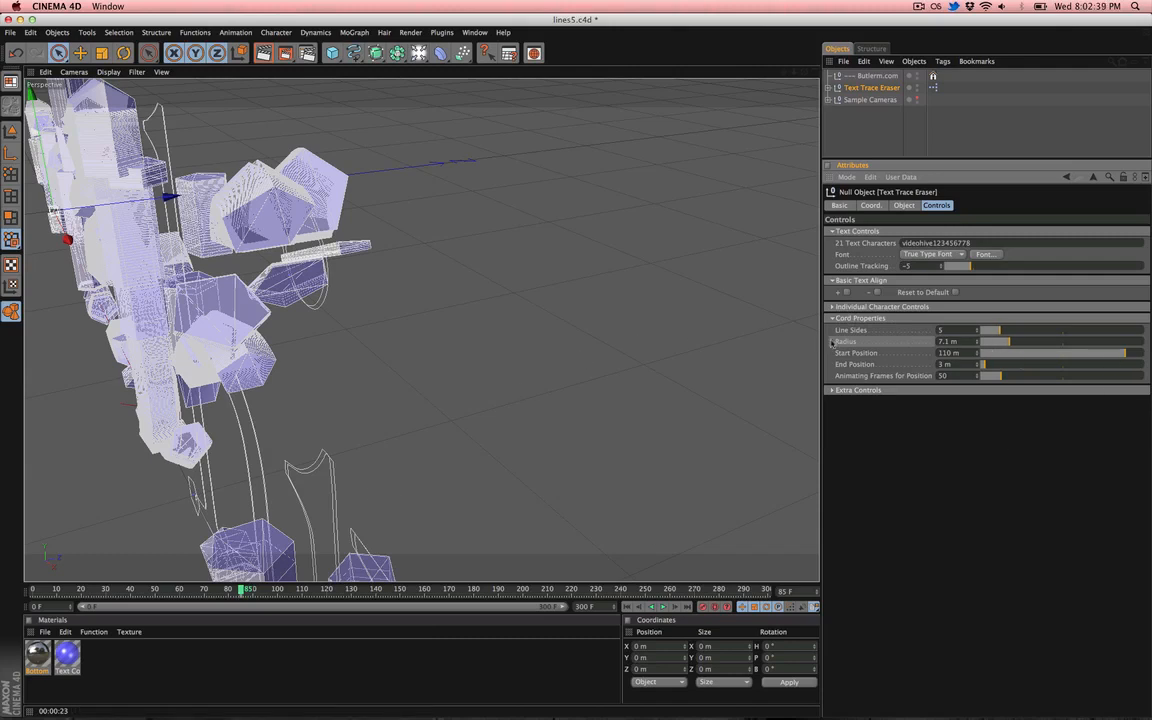
- Keyframe the cord Radius at frame 85, and at frame 129 key the Radius at 3 m
{"action": "left_click", "coordinate": [832, 342], "text": "ctrl"}
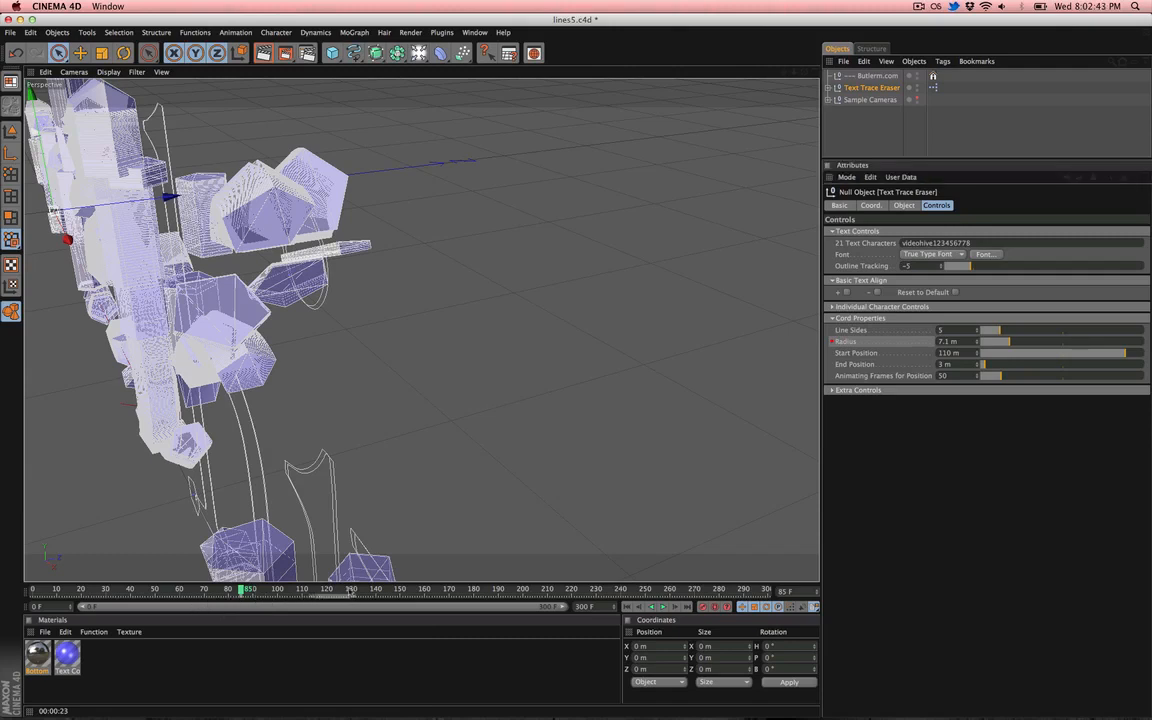
{"action": "left_click", "coordinate": [350, 590]}
{"action": "double_click", "coordinate": [950, 342]}
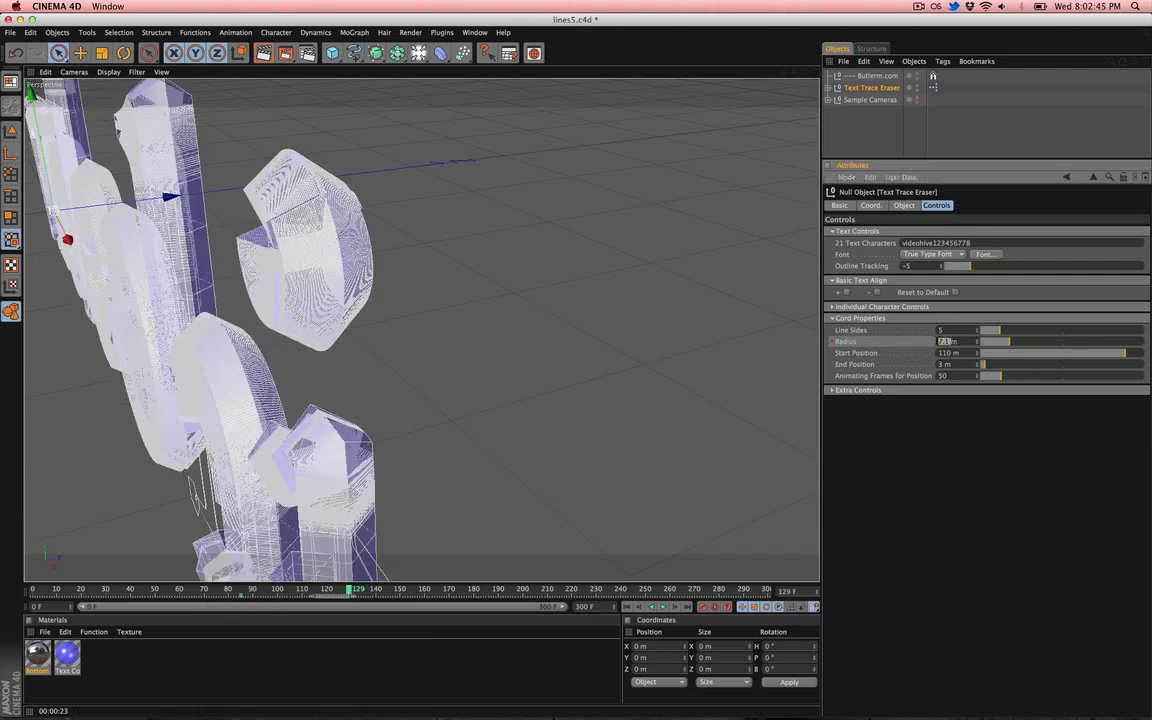
{"action": "type", "text": "8"}
{"action": "key", "text": "Return"}
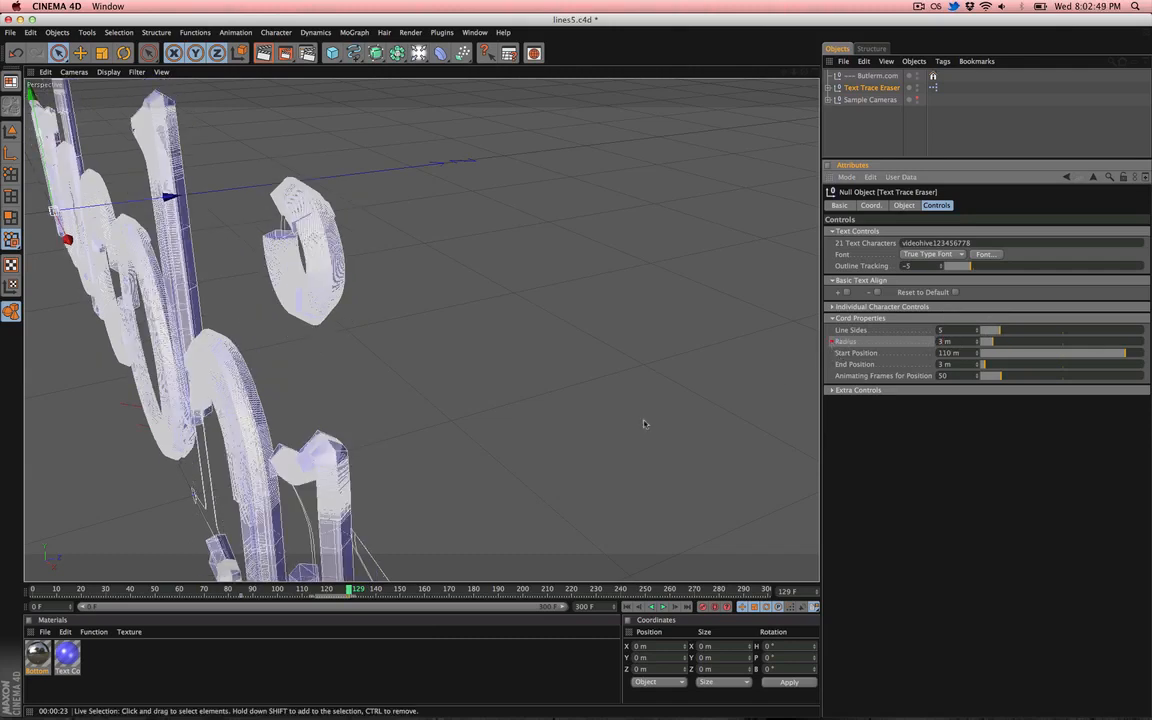
- Set the cord Line Sides to 3
{"action": "left_click", "coordinate": [243, 594]}
{"action": "left_click_drag", "start_coordinate": [243, 594], "coordinate": [323, 596]}
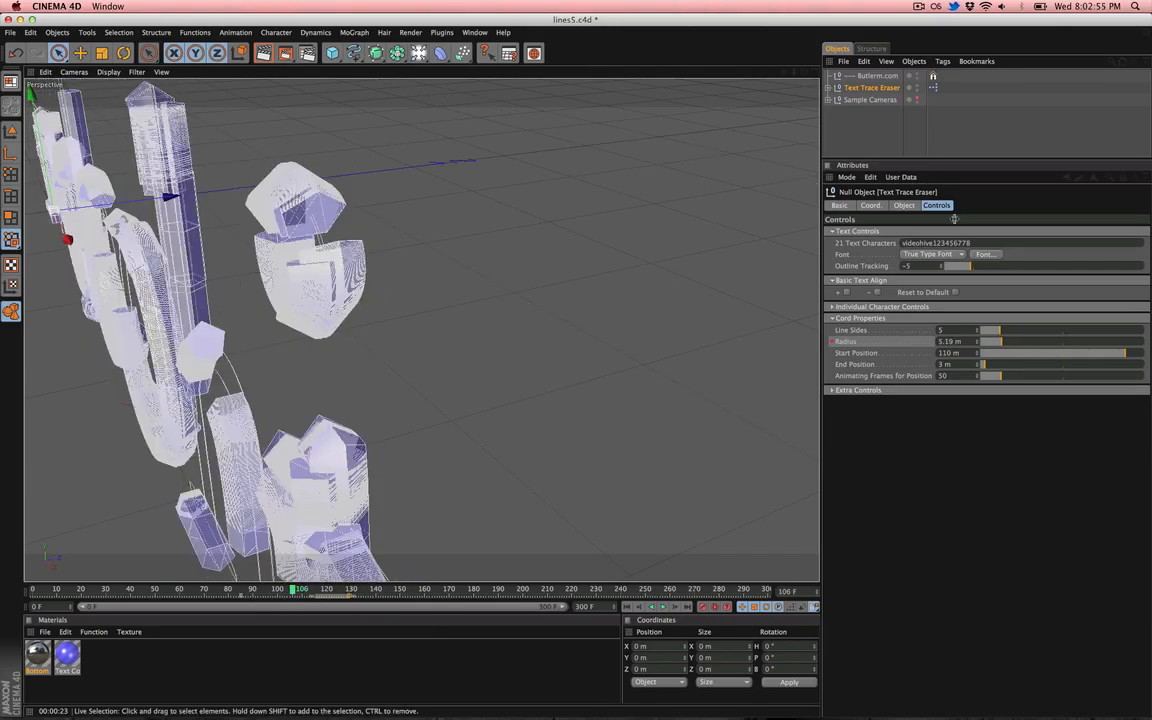
{"action": "left_click", "coordinate": [855, 353]}
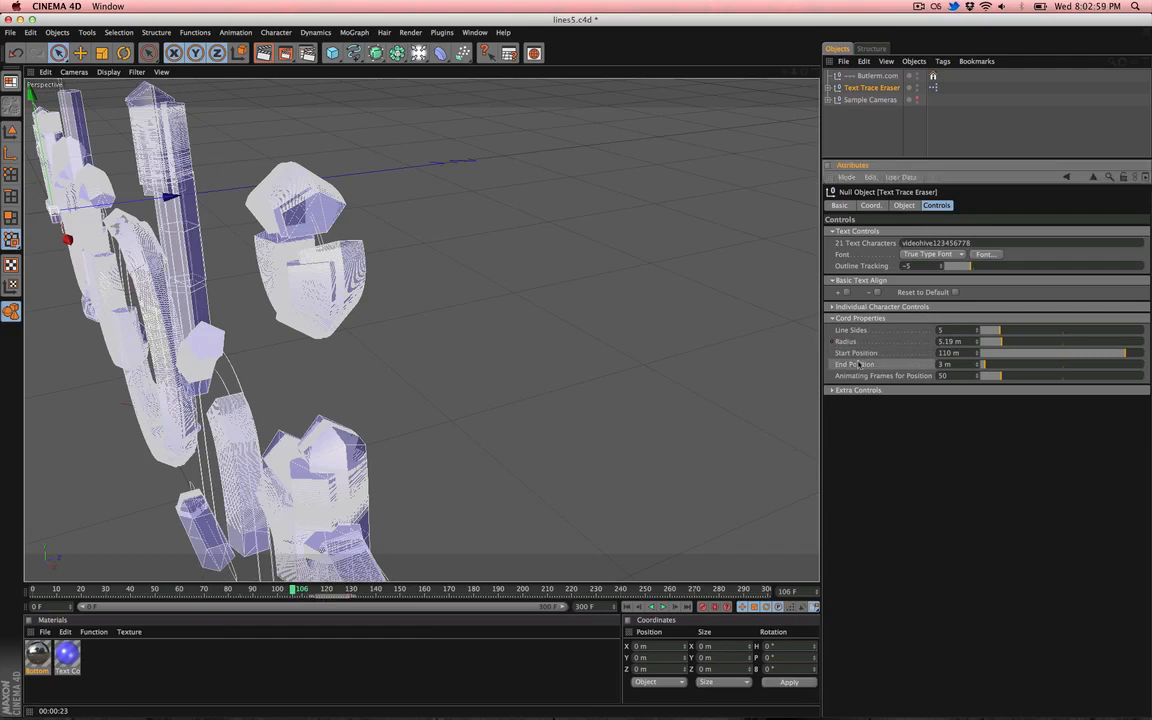
{"action": "left_click", "coordinate": [852, 365]}
{"action": "left_click", "coordinate": [852, 377]}
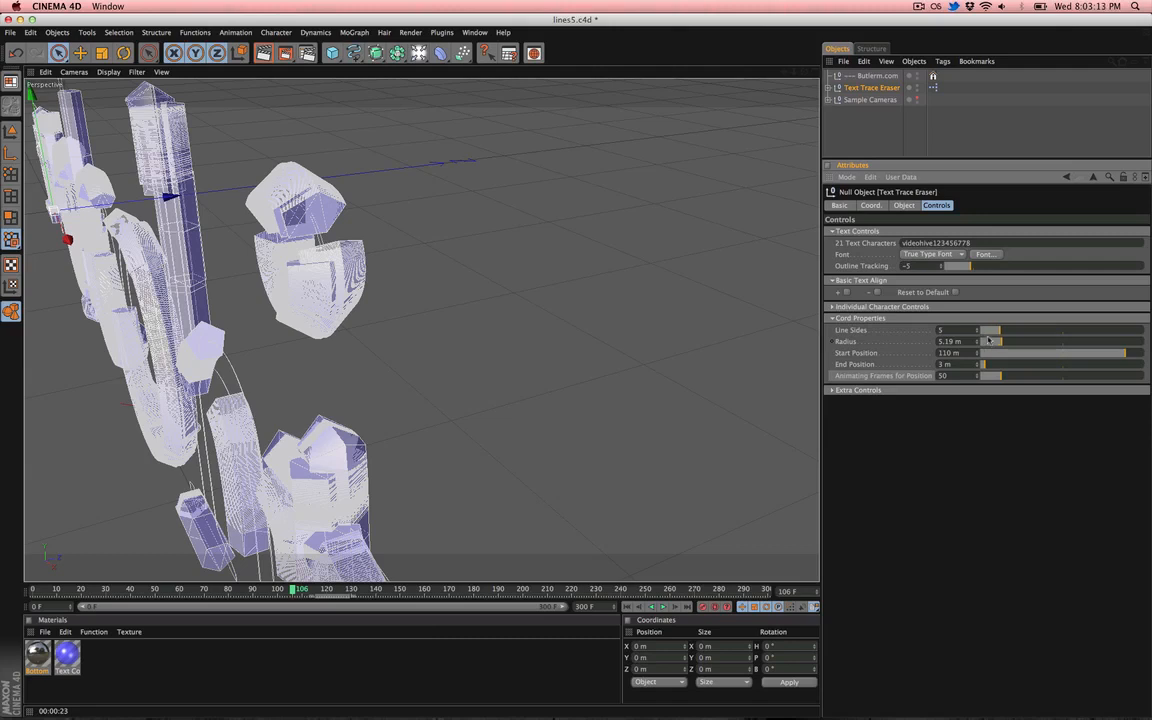
{"action": "type", "text": "3"}
{"action": "key", "text": "Return"}
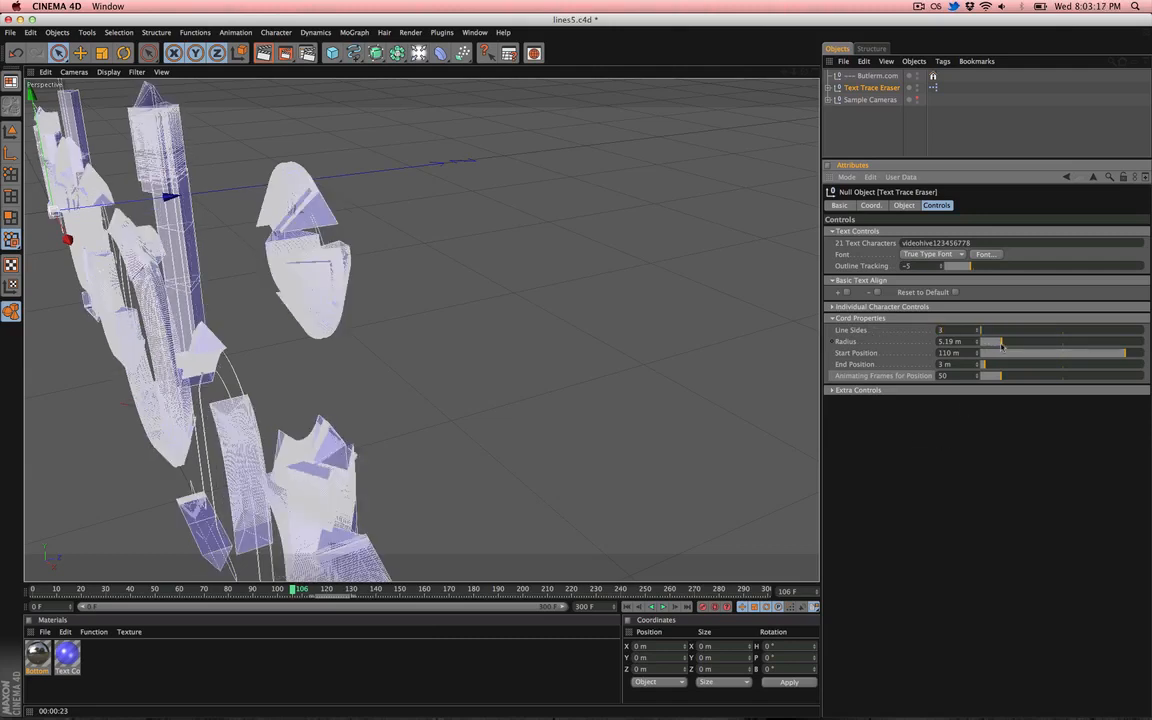
- Set the cord Radius to 6 m
{"action": "left_click_drag", "start_coordinate": [963, 342], "coordinate": [897, 345]}
{"action": "type", "text": "6"}
{"action": "key", "text": "Return"}
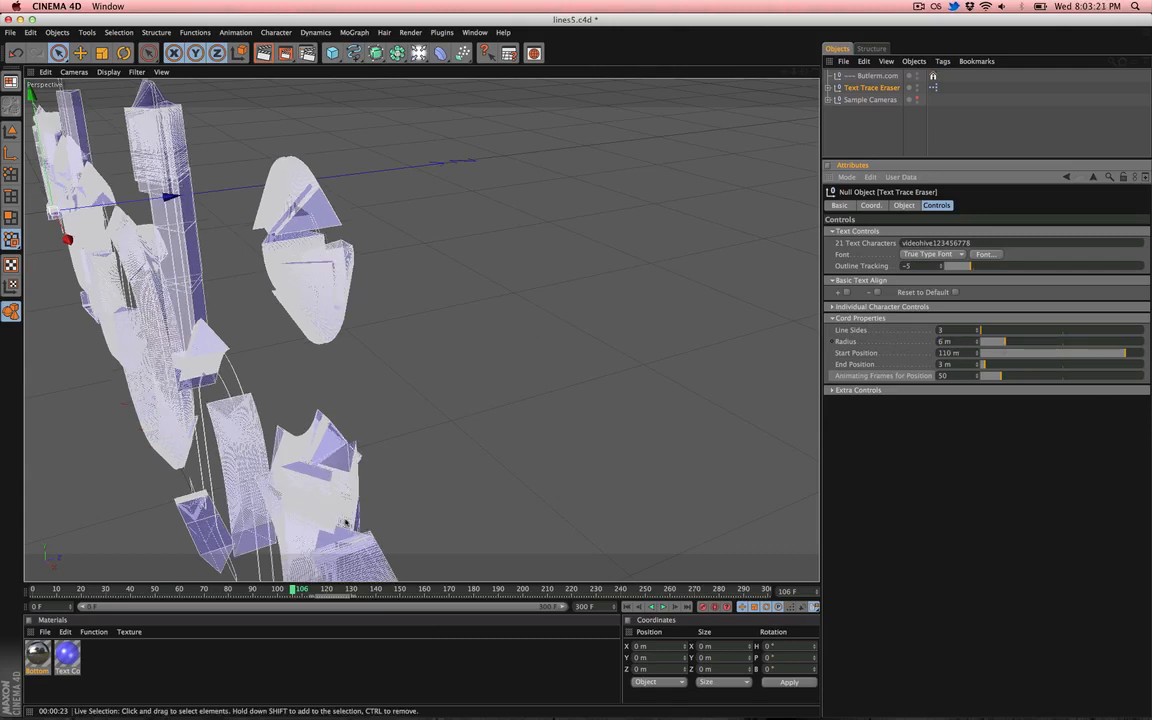
- Set both the cord Start Position and End Position to 90 m
{"action": "left_click", "coordinate": [180, 590]}
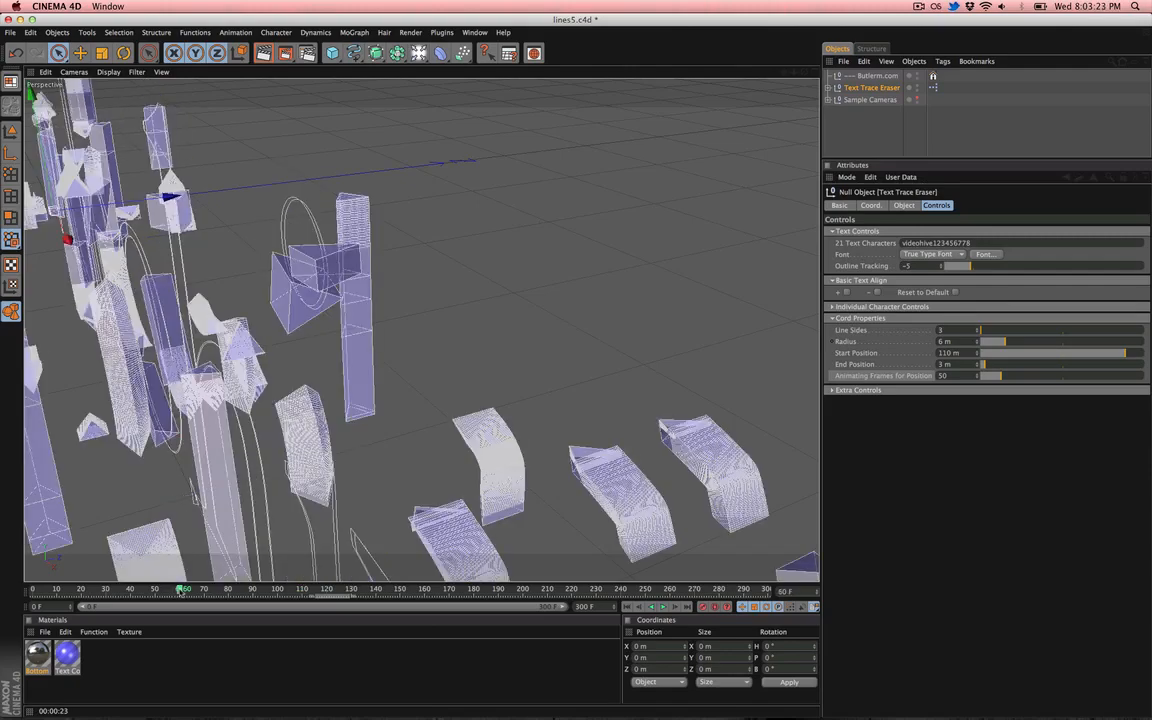
{"action": "left_click_drag", "start_coordinate": [428, 359], "coordinate": [396, 343], "text": "alt"}
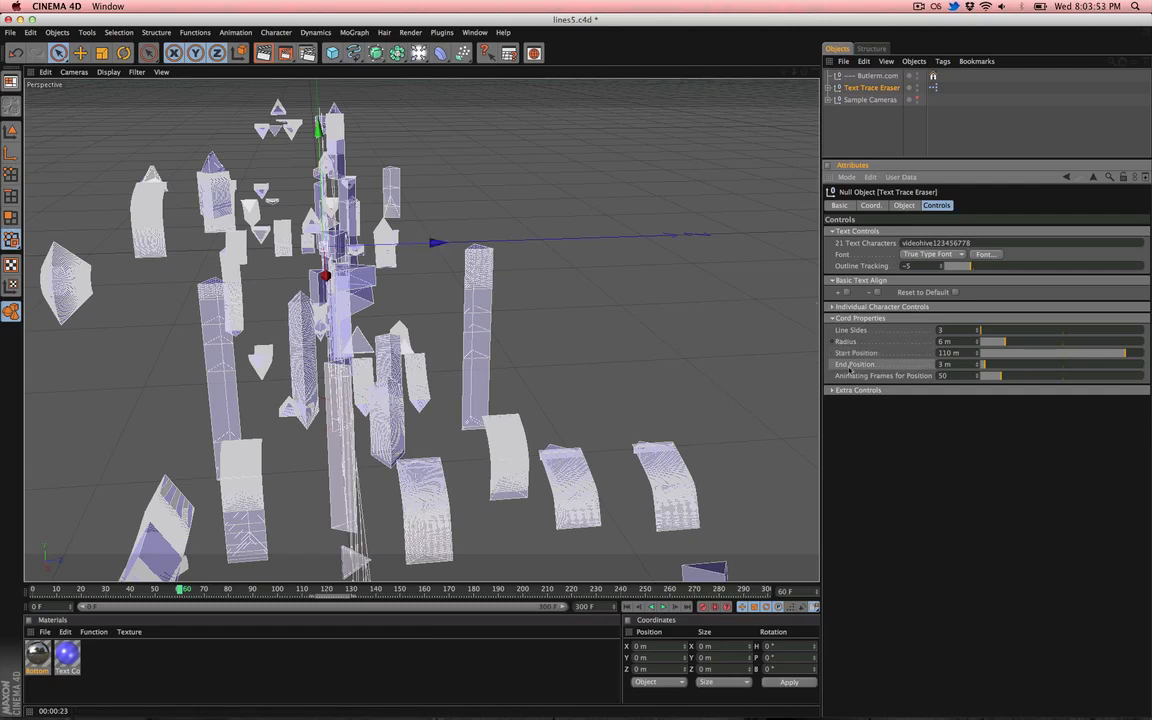
{"action": "double_click", "coordinate": [938, 376]}
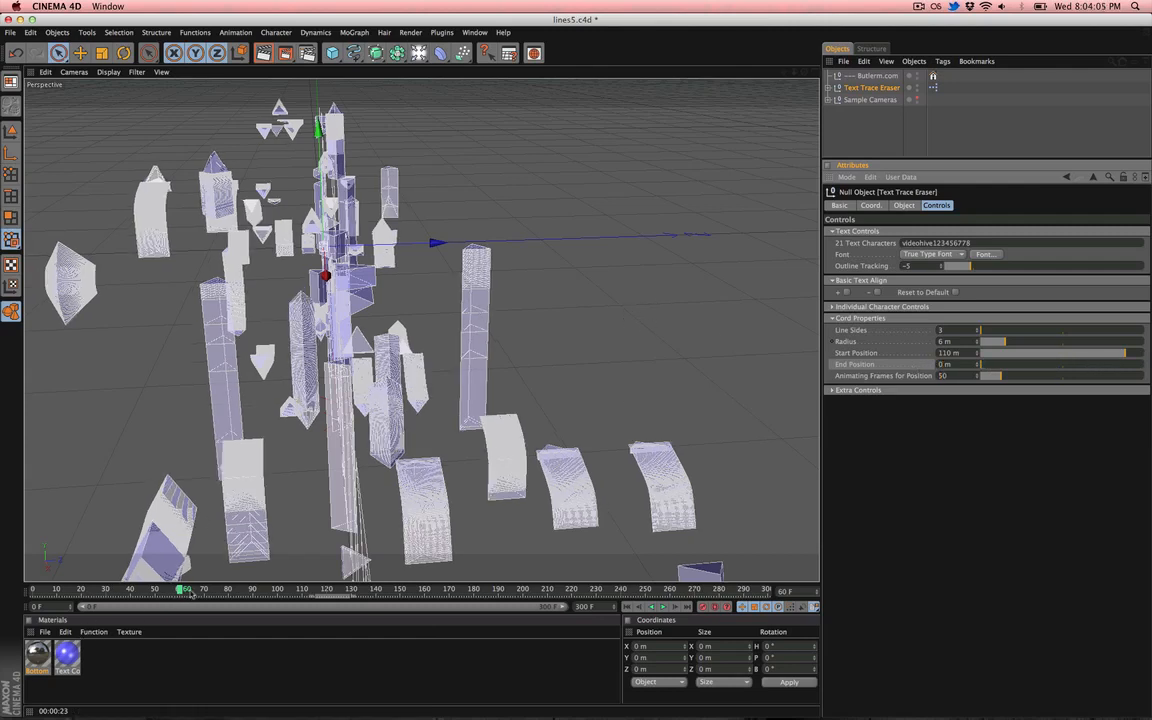
{"action": "left_click_drag", "start_coordinate": [192, 592], "coordinate": [282, 592]}
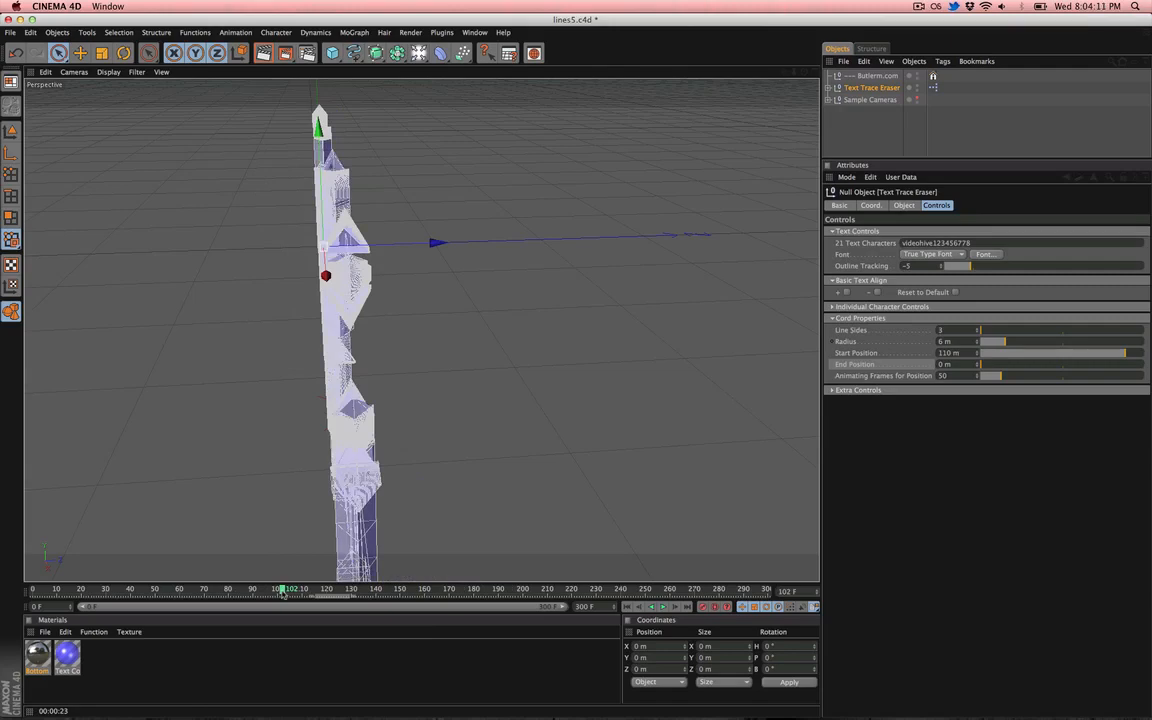
{"action": "left_click_drag", "start_coordinate": [190, 592], "coordinate": [145, 592]}
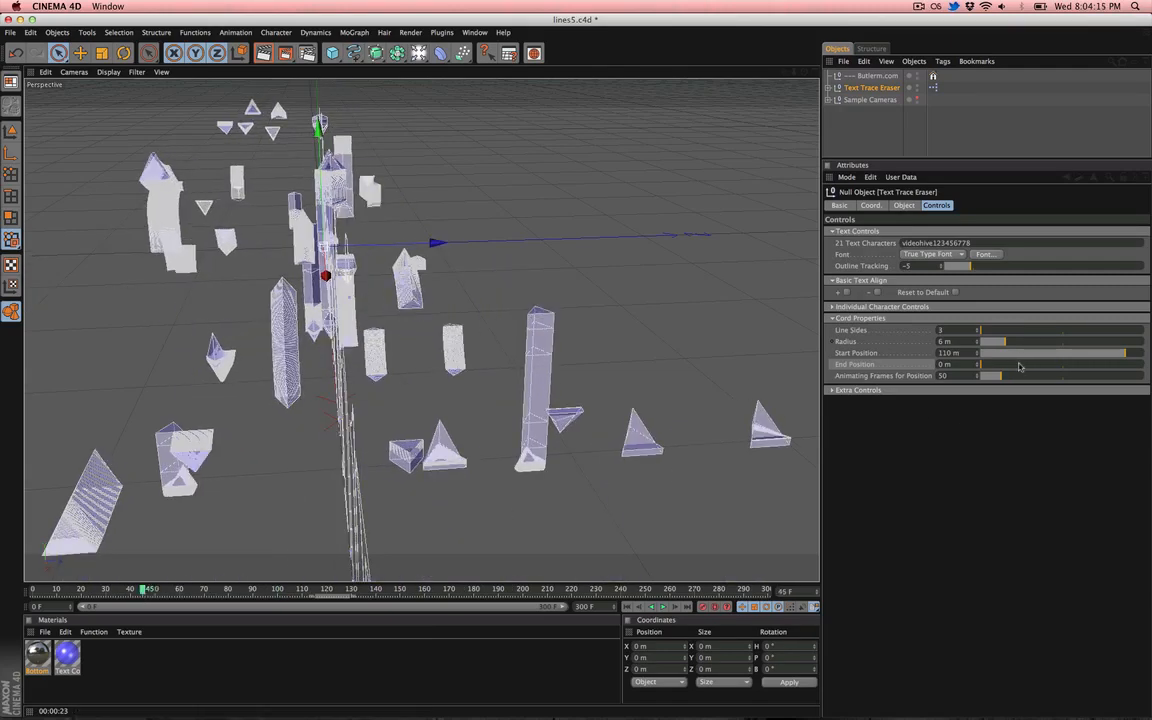
{"action": "left_click_drag", "start_coordinate": [1019, 366], "coordinate": [1100, 369]}
{"action": "left_click", "coordinate": [1100, 355]}
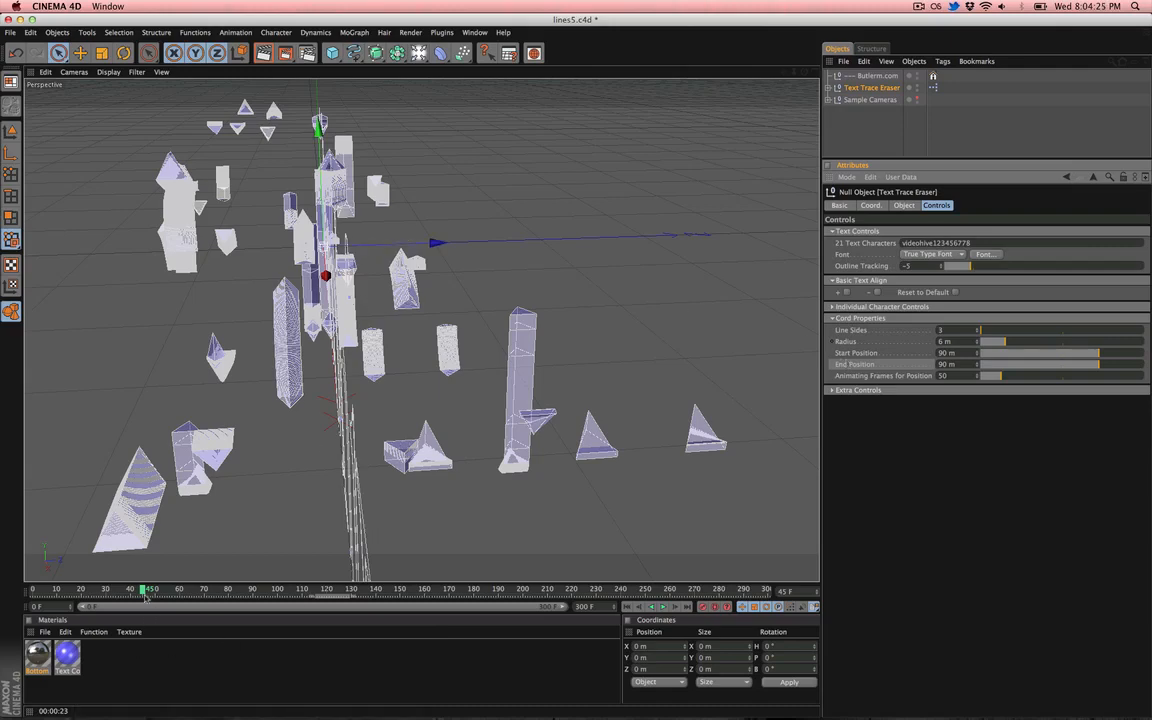
- Set Animating Frames for Position to 271 and the Start Position to 0 m
{"action": "left_click_drag", "start_coordinate": [144, 592], "coordinate": [355, 612]}
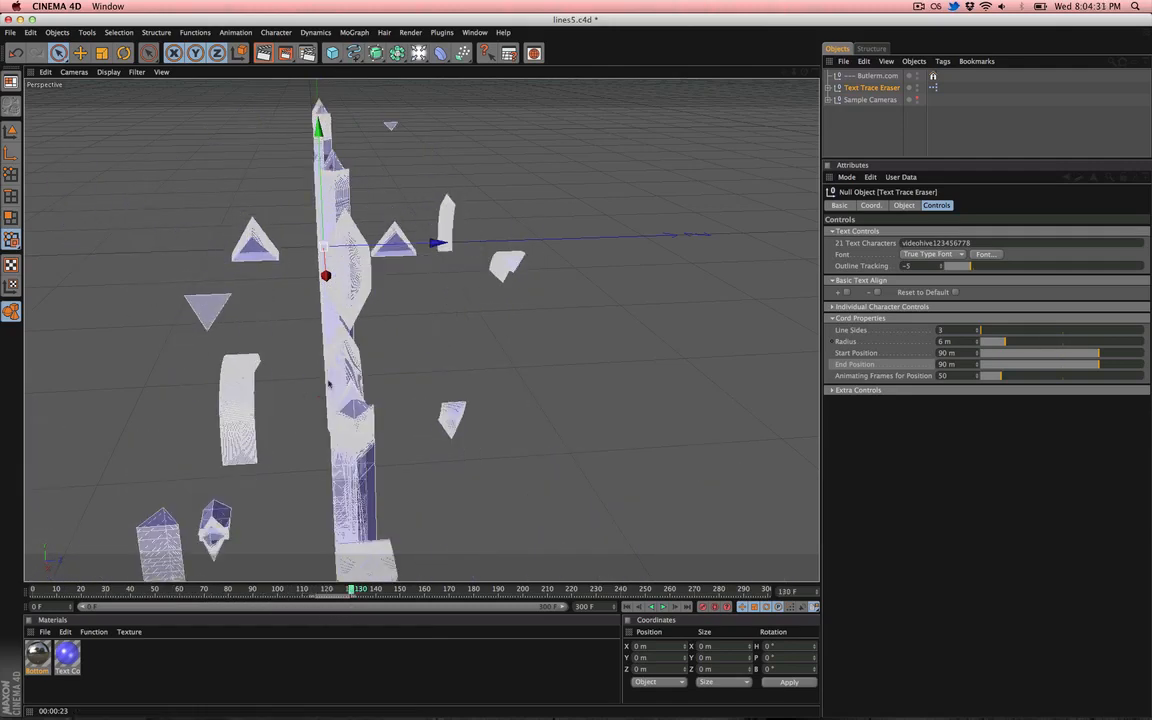
{"action": "left_click", "coordinate": [167, 591]}
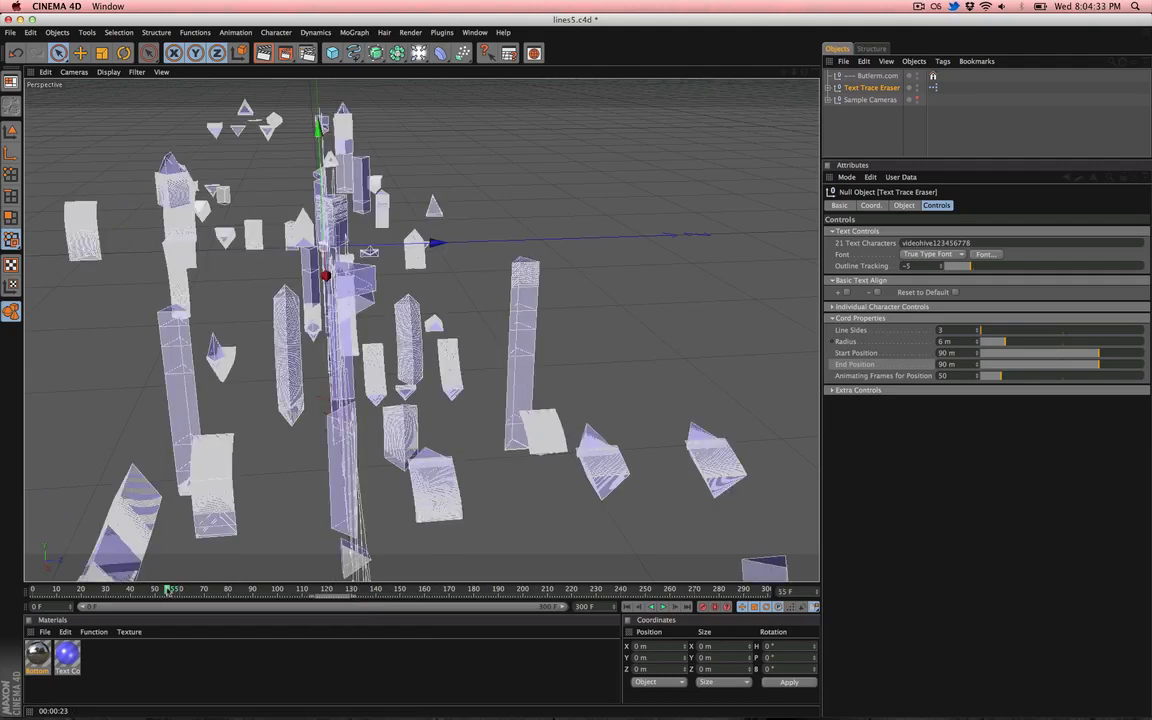
{"action": "double_click", "coordinate": [944, 376]}
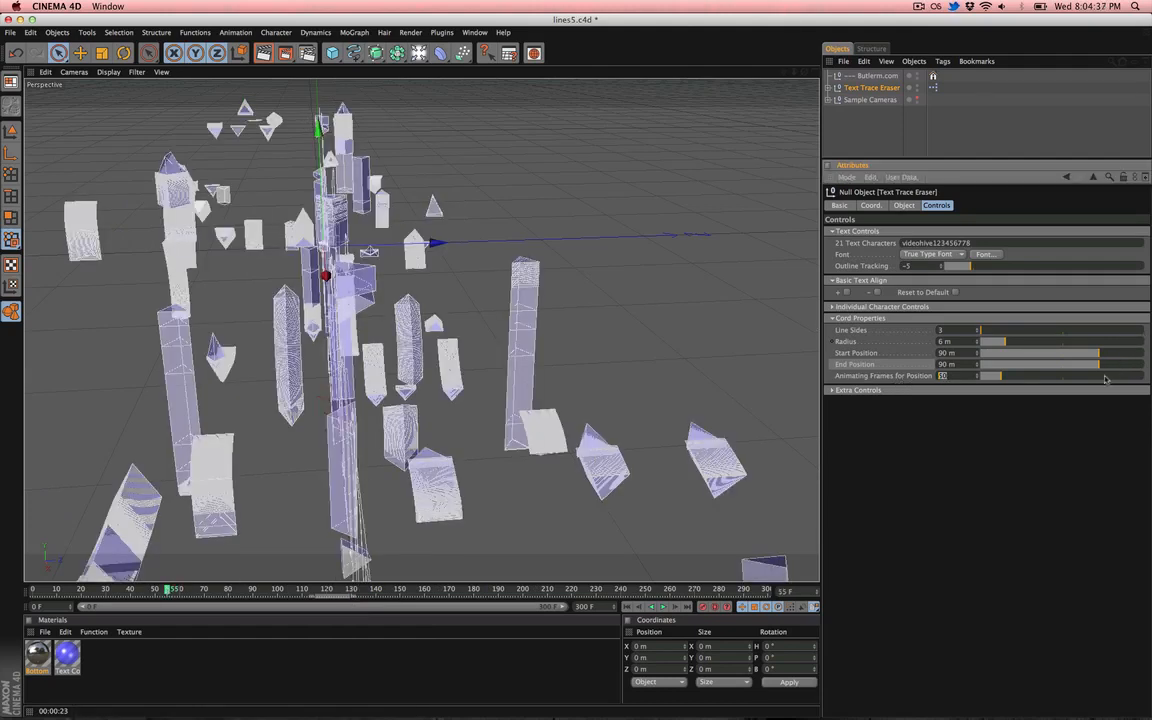
{"action": "left_click", "coordinate": [1101, 377]}
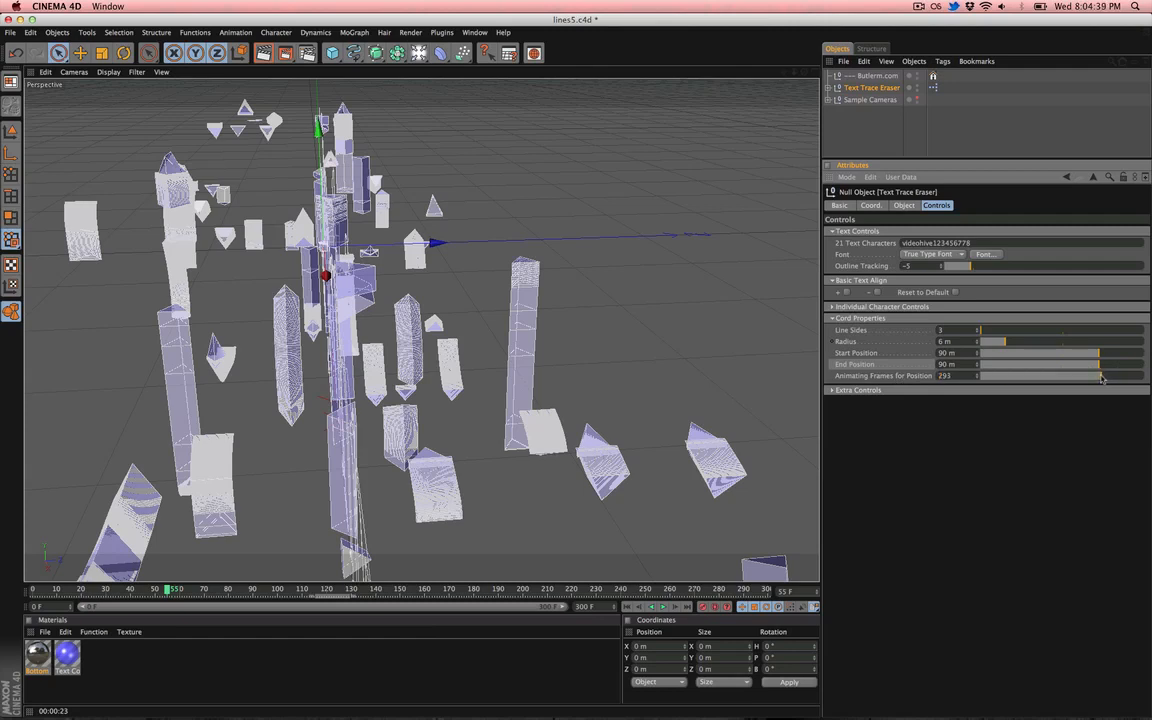
{"action": "left_click_drag", "start_coordinate": [1098, 378], "coordinate": [1101, 374]}
{"action": "left_click_drag", "start_coordinate": [985, 357], "coordinate": [981, 356]}
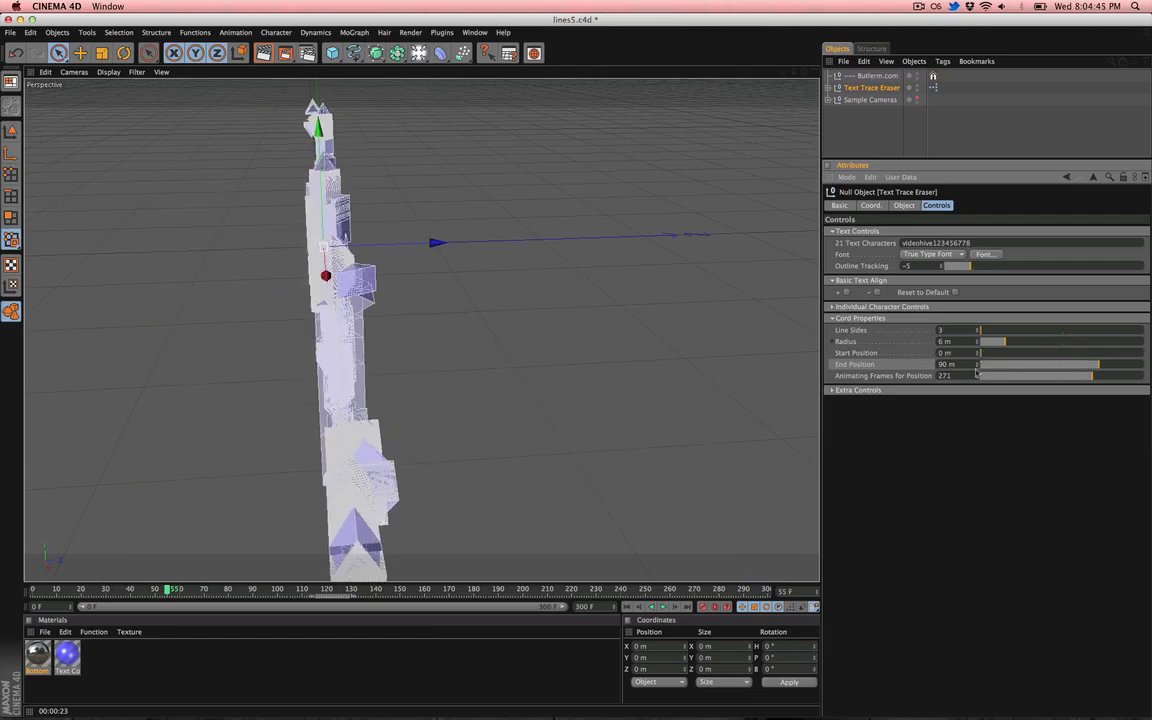
- Set Animating Frames for Position to 135
{"action": "left_click", "coordinate": [63, 590]}
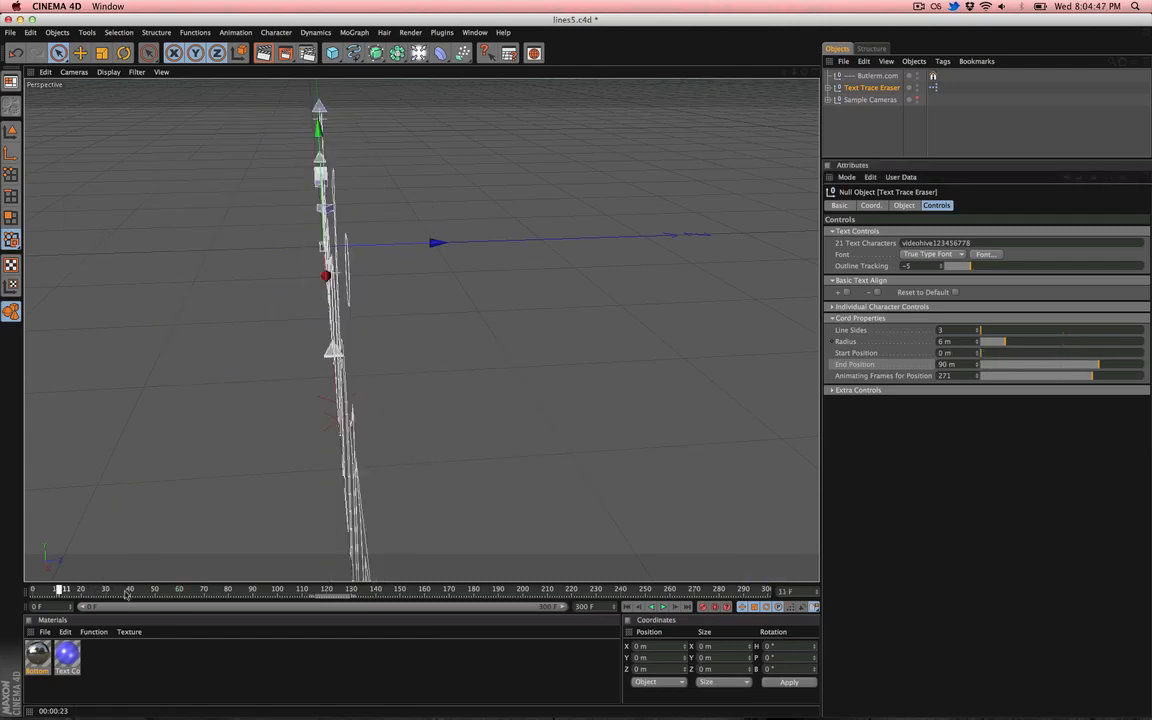
{"action": "left_click_drag", "start_coordinate": [126, 594], "coordinate": [488, 613]}
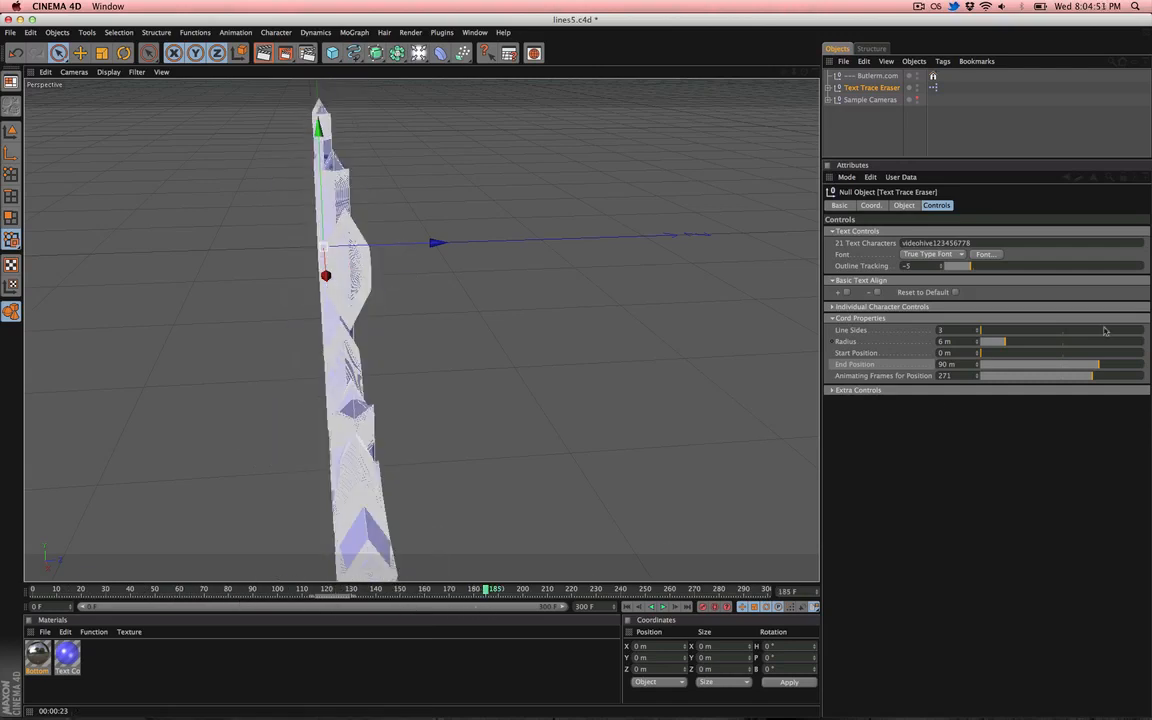
{"action": "double_click", "coordinate": [944, 375]}
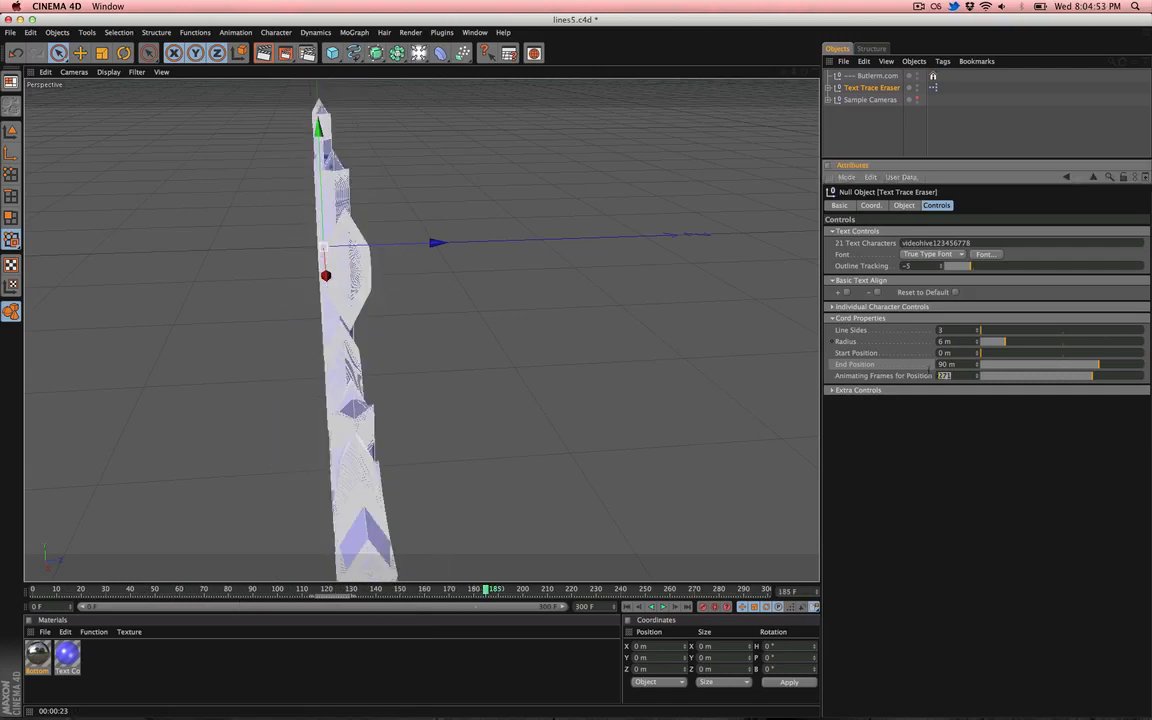
{"action": "left_click_drag", "start_coordinate": [1060, 378], "coordinate": [1066, 378]}
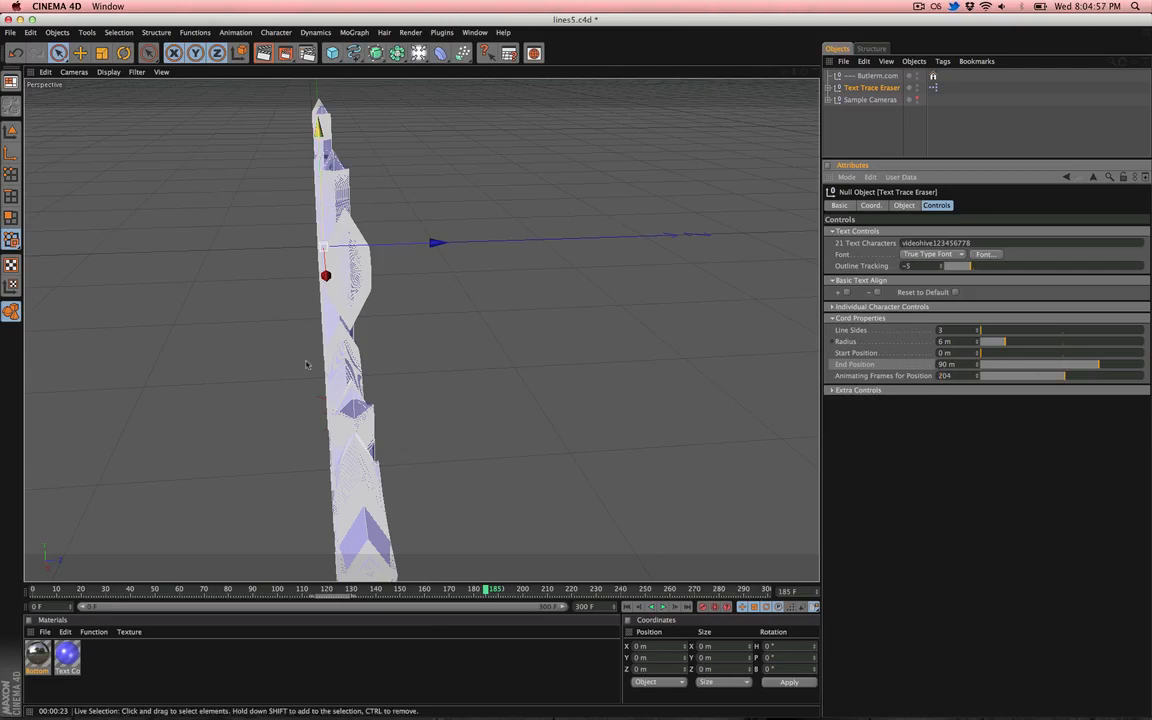
{"action": "mouse_move", "coordinate": [1021, 380]}
{"action": "left_mouse_down"}
{"action": "mouse_move", "coordinate": [947, 387]}
{"action": "mouse_move", "coordinate": [1033, 377]}
{"action": "left_mouse_up"}
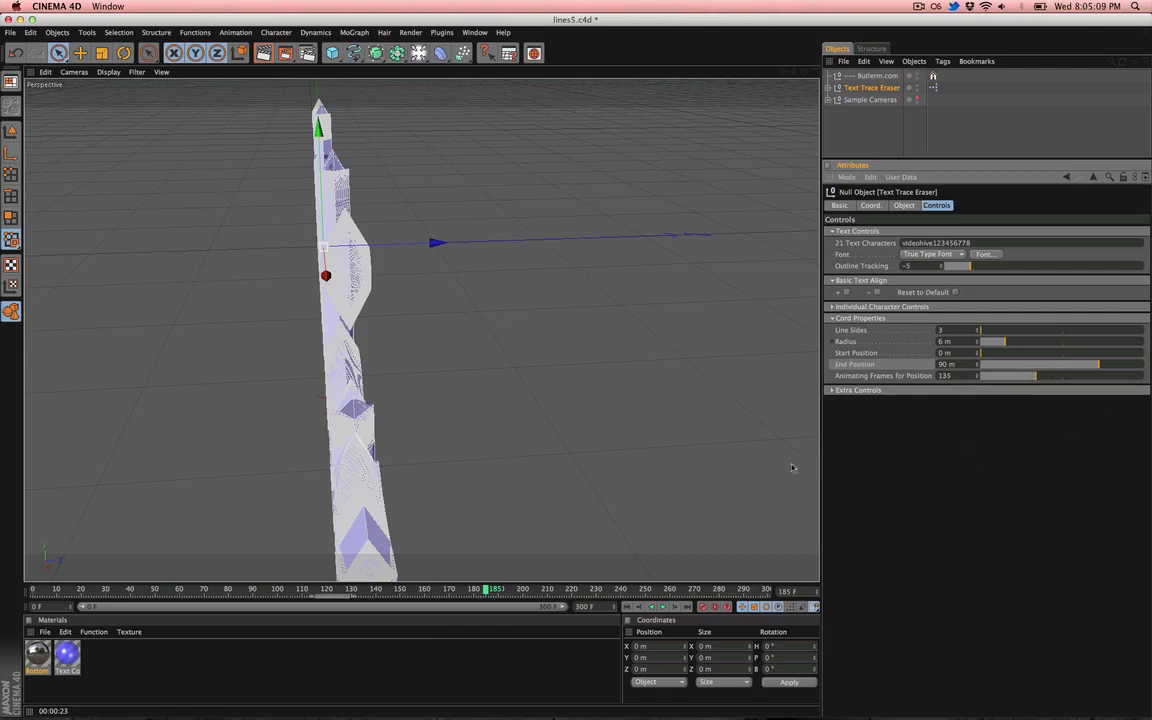
- Set the cord Start Position to 23 m and End Position to 32 m
{"action": "left_click_drag", "start_coordinate": [413, 590], "coordinate": [334, 600]}
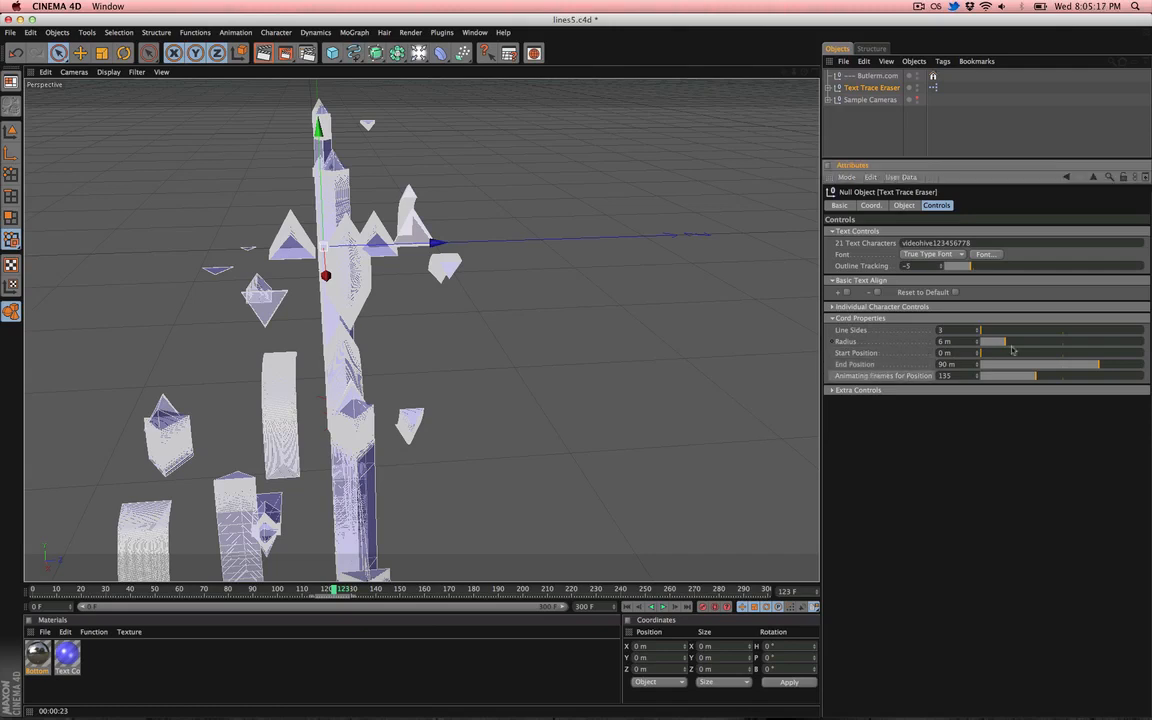
{"action": "left_click_drag", "start_coordinate": [980, 353], "coordinate": [1022, 366]}
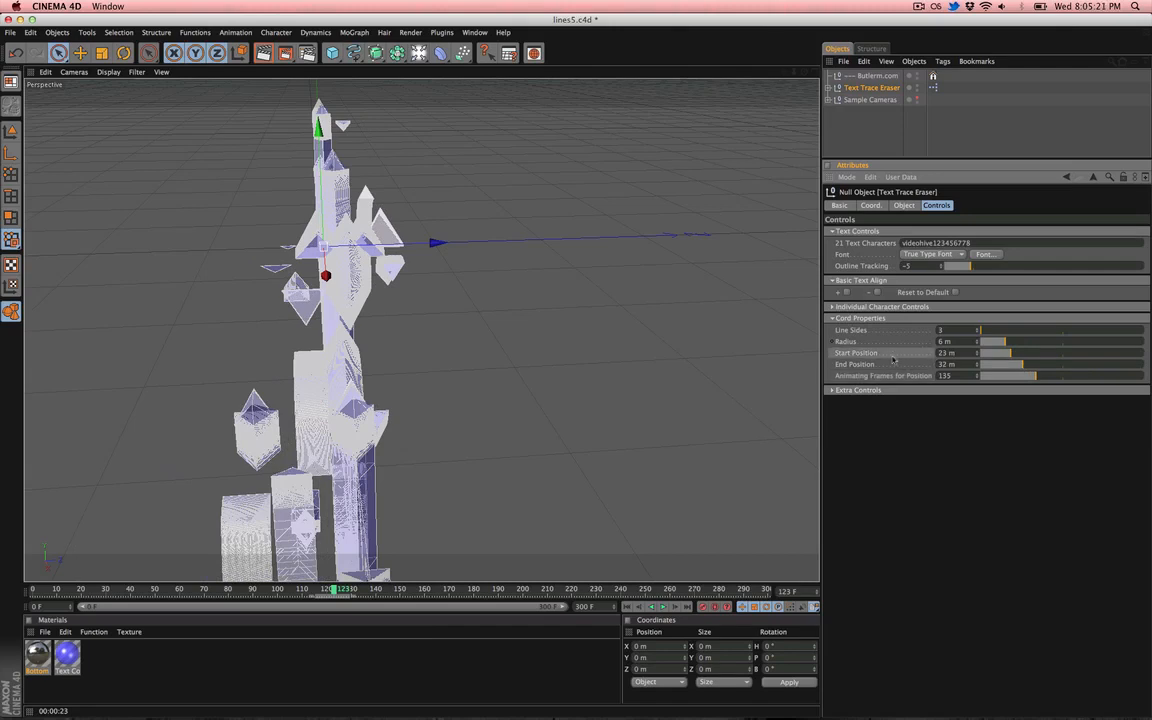
{"action": "left_click", "coordinate": [842, 319]}
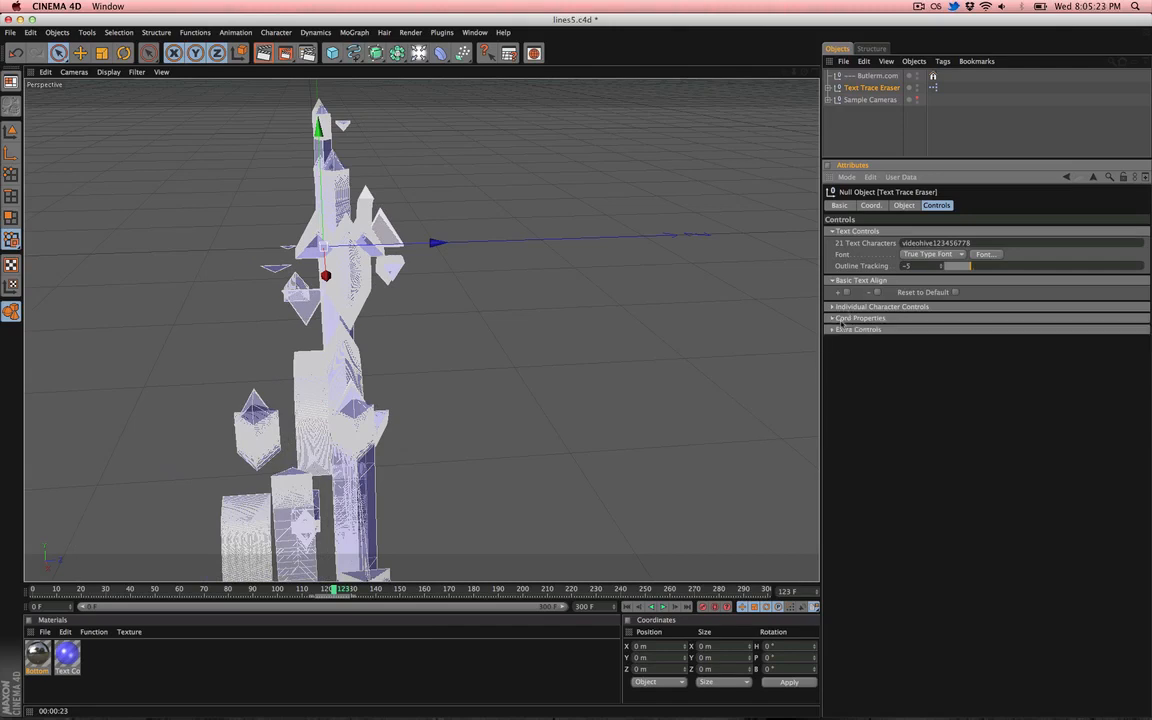
- In Extra Controls, set the Outline Color to white and enable Text Glow
{"action": "left_click", "coordinate": [851, 331]}
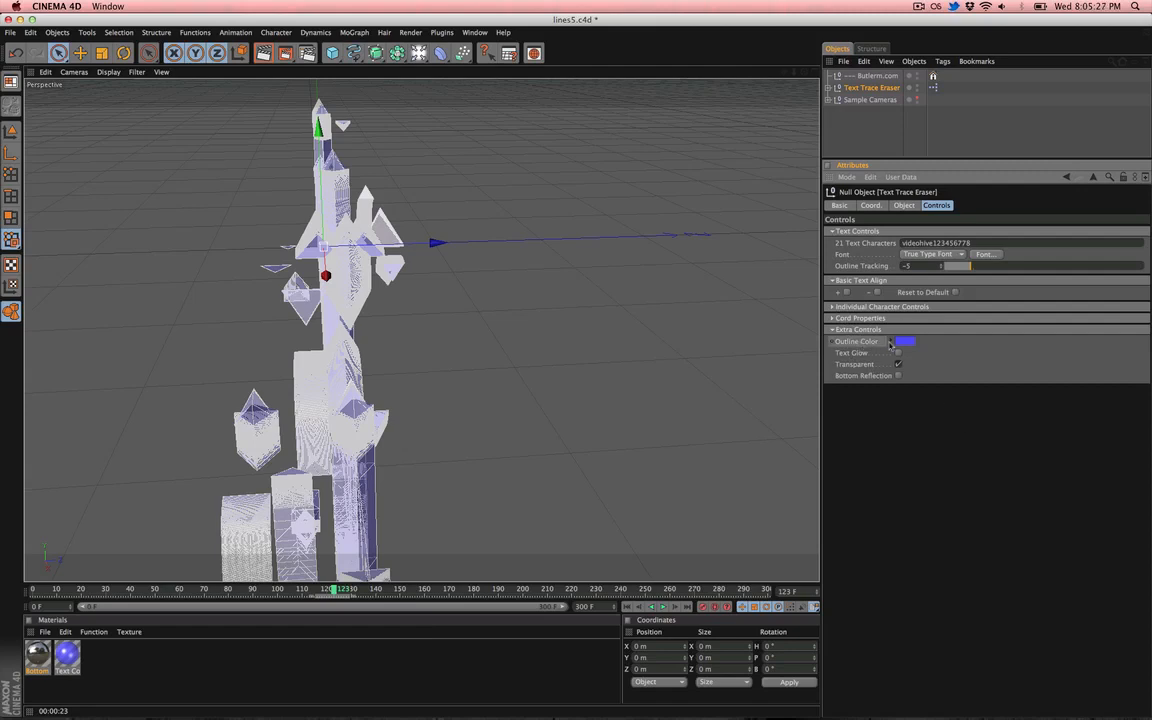
{"action": "left_click", "coordinate": [904, 341]}
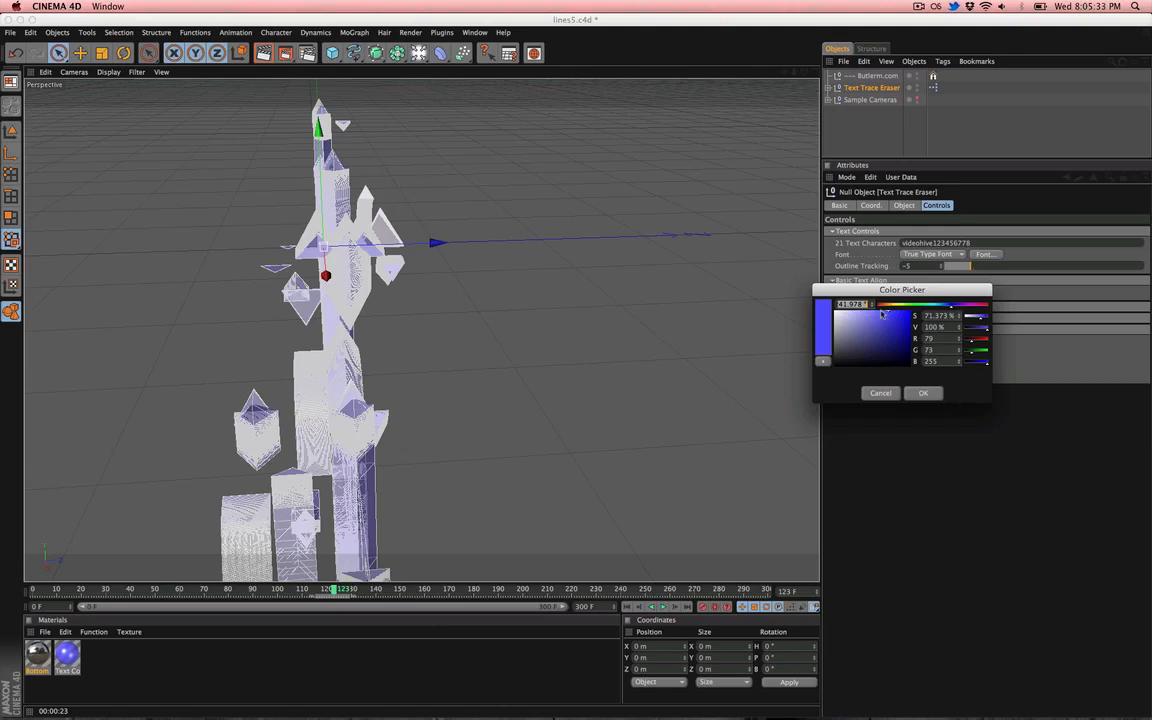
{"action": "left_click_drag", "start_coordinate": [850, 316], "coordinate": [816, 307]}
{"action": "left_click", "coordinate": [923, 393]}
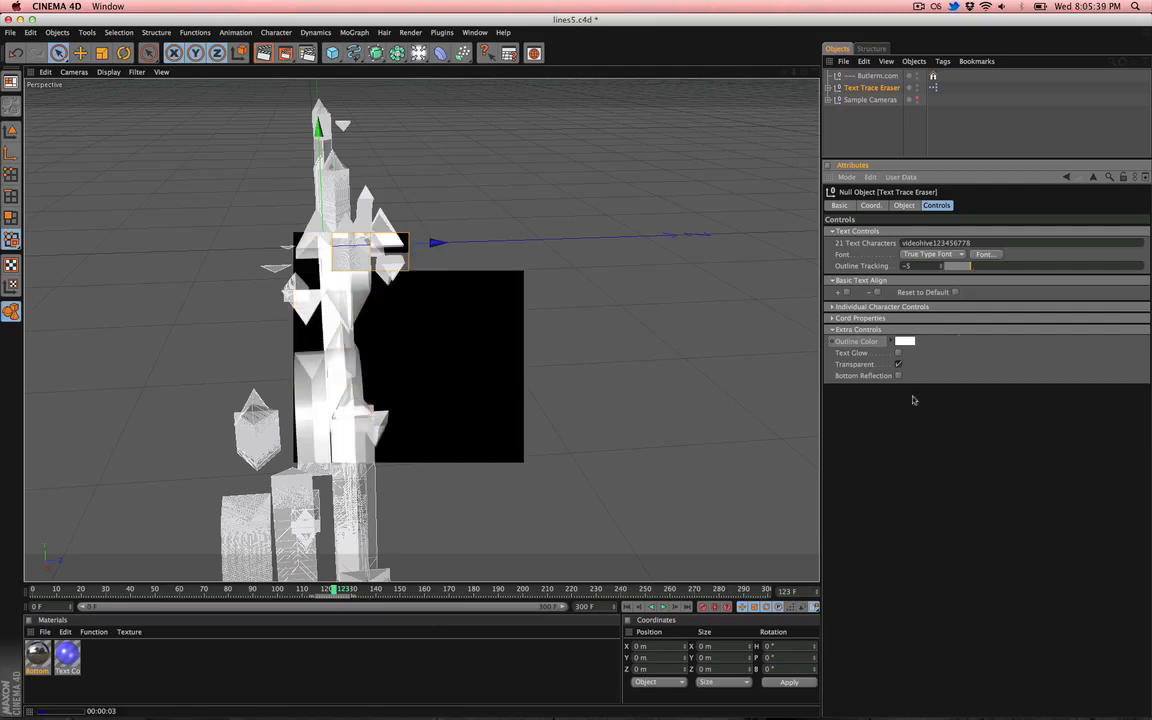
{"action": "left_click", "coordinate": [898, 353]}
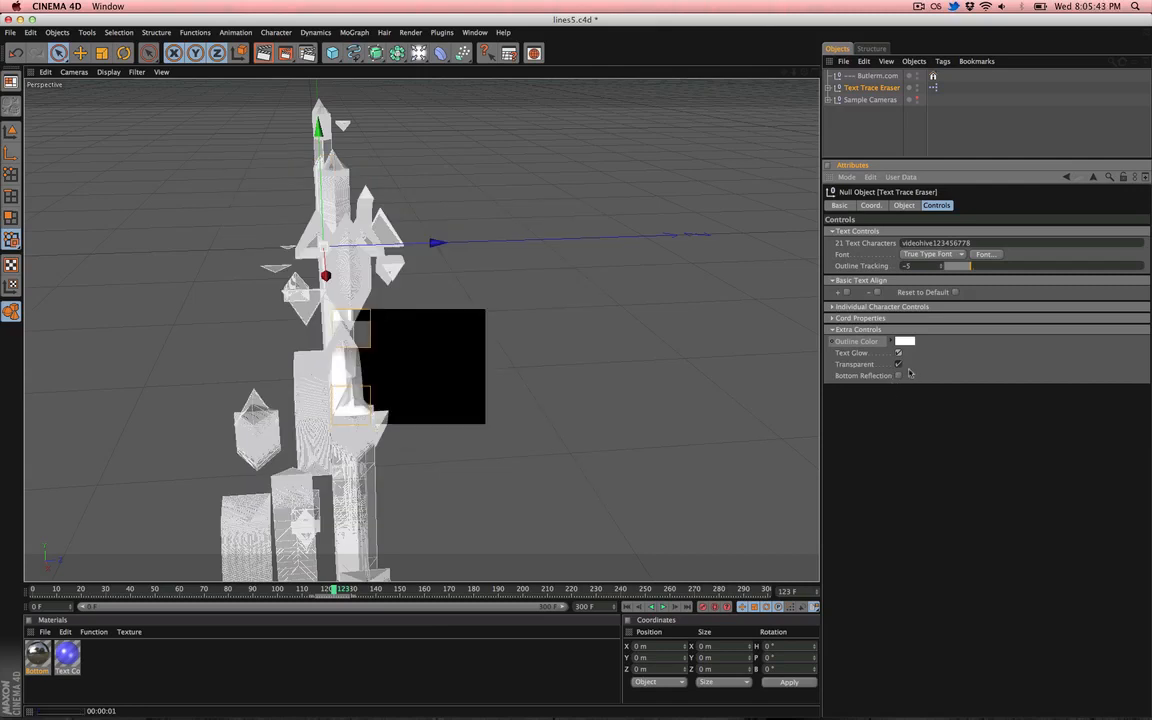
{"action": "left_click", "coordinate": [852, 307]}
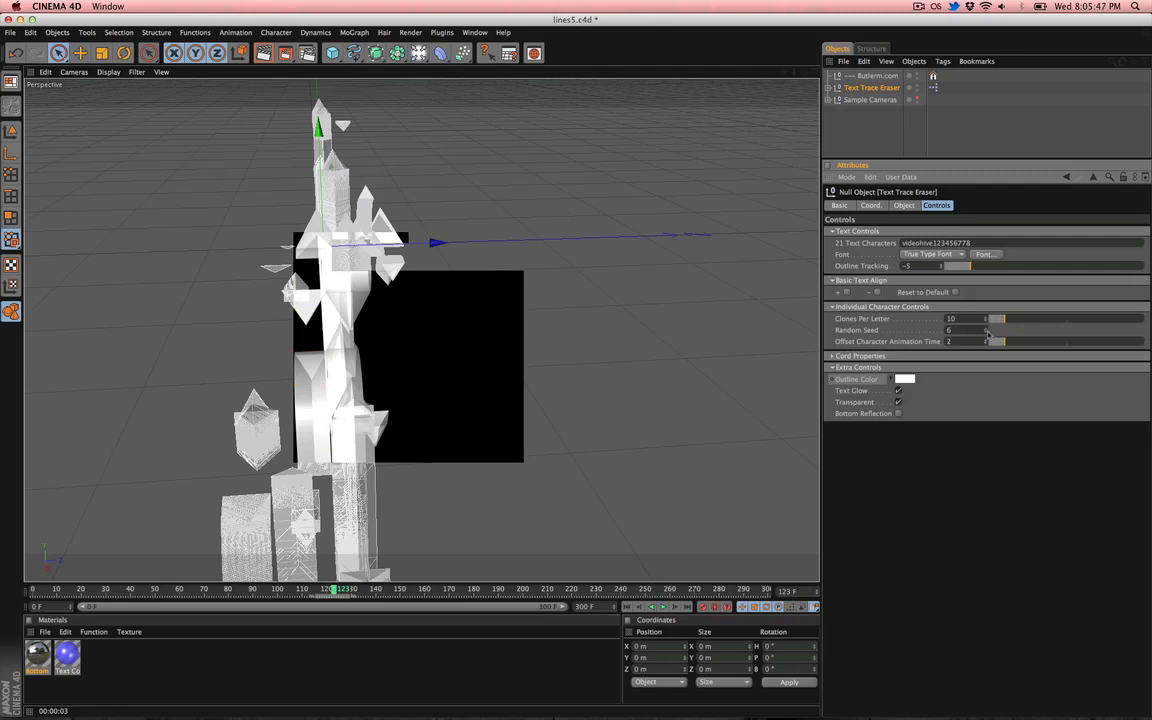
- Expand Cord Properties and set the cord Radius to 3 m
{"action": "left_click", "coordinate": [976, 356]}
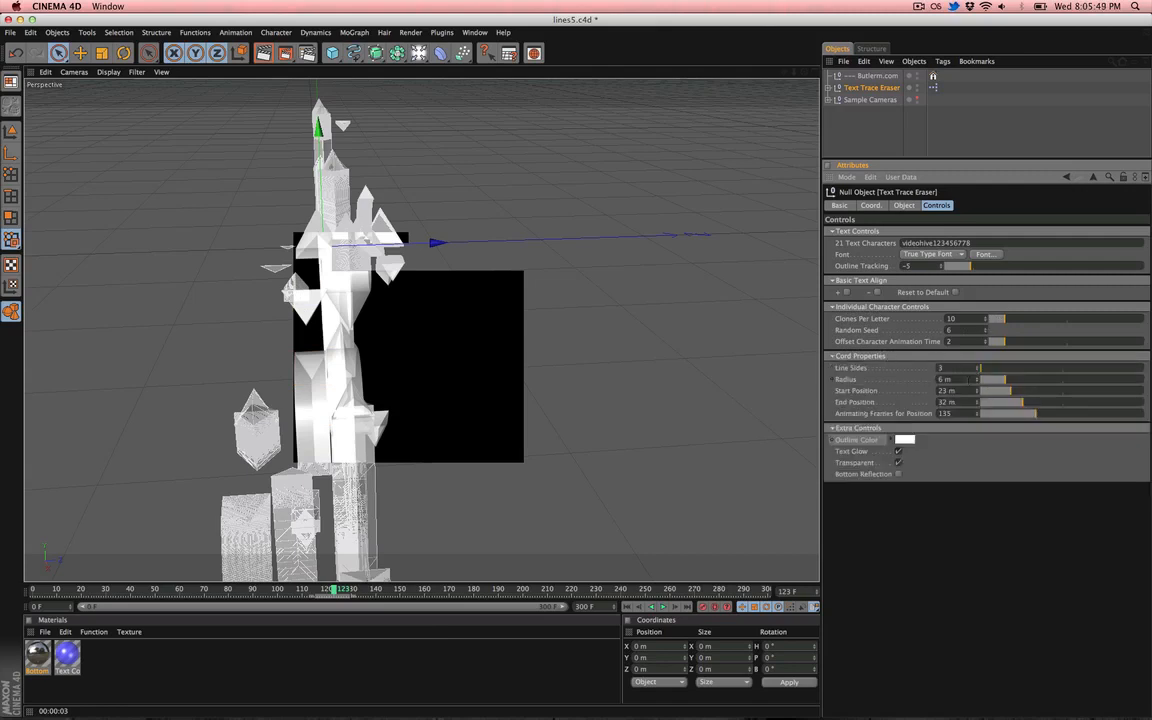
{"action": "left_click_drag", "start_coordinate": [968, 380], "coordinate": [882, 386]}
{"action": "type", "text": "3"}
{"action": "key", "text": "Return"}
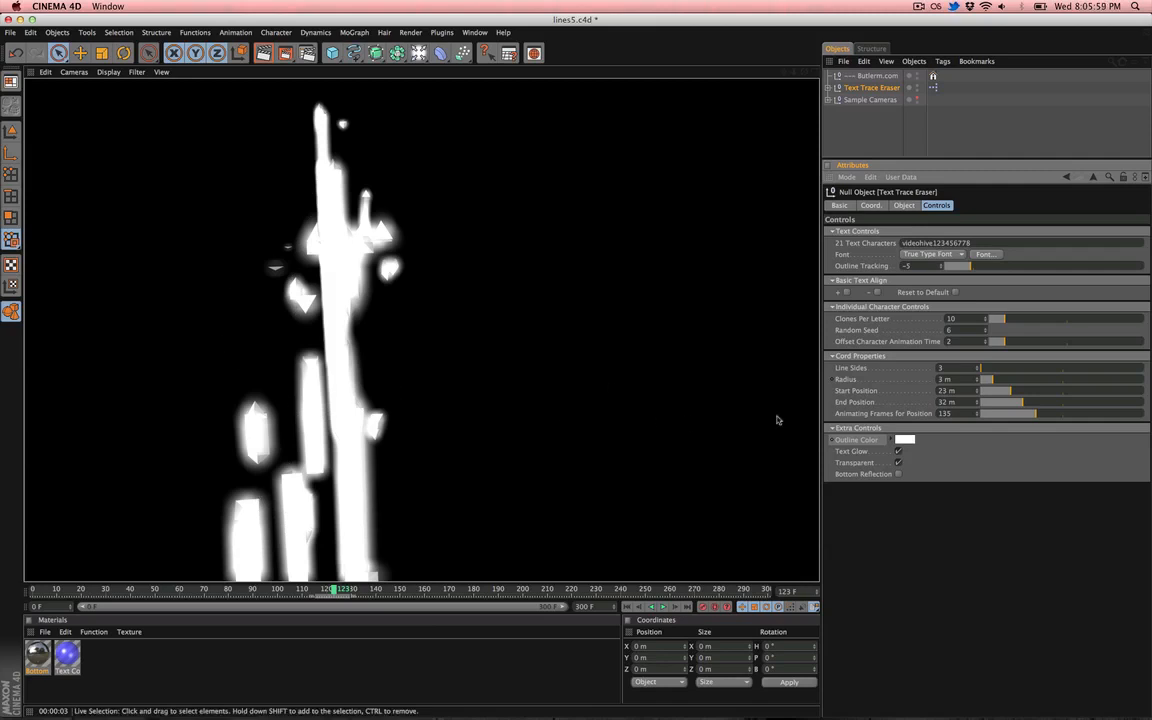
- Turn off Transparent in Extra Controls and render a preview of the view
{"action": "left_click", "coordinate": [898, 464]}
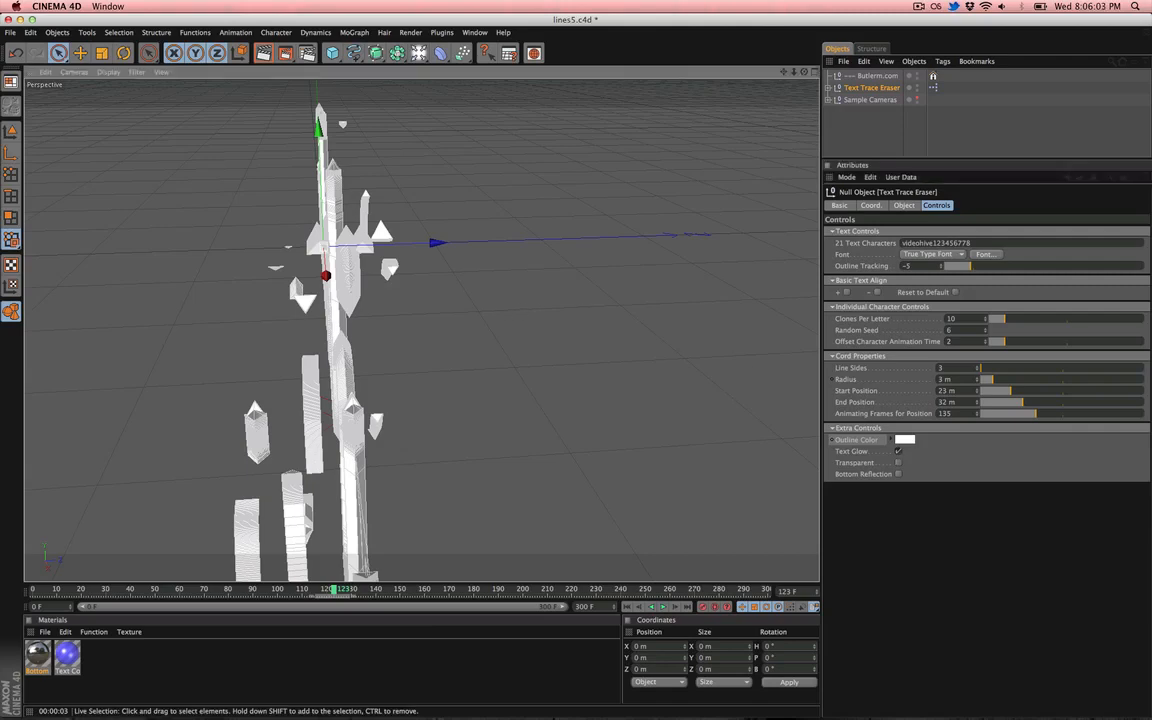
{"action": "left_click_drag", "start_coordinate": [428, 312], "coordinate": [482, 314], "text": "alt"}
{"action": "middle_click_drag", "start_coordinate": [484, 314], "coordinate": [470, 322], "text": "alt"}
{"action": "key", "text": "ctrl+r"}
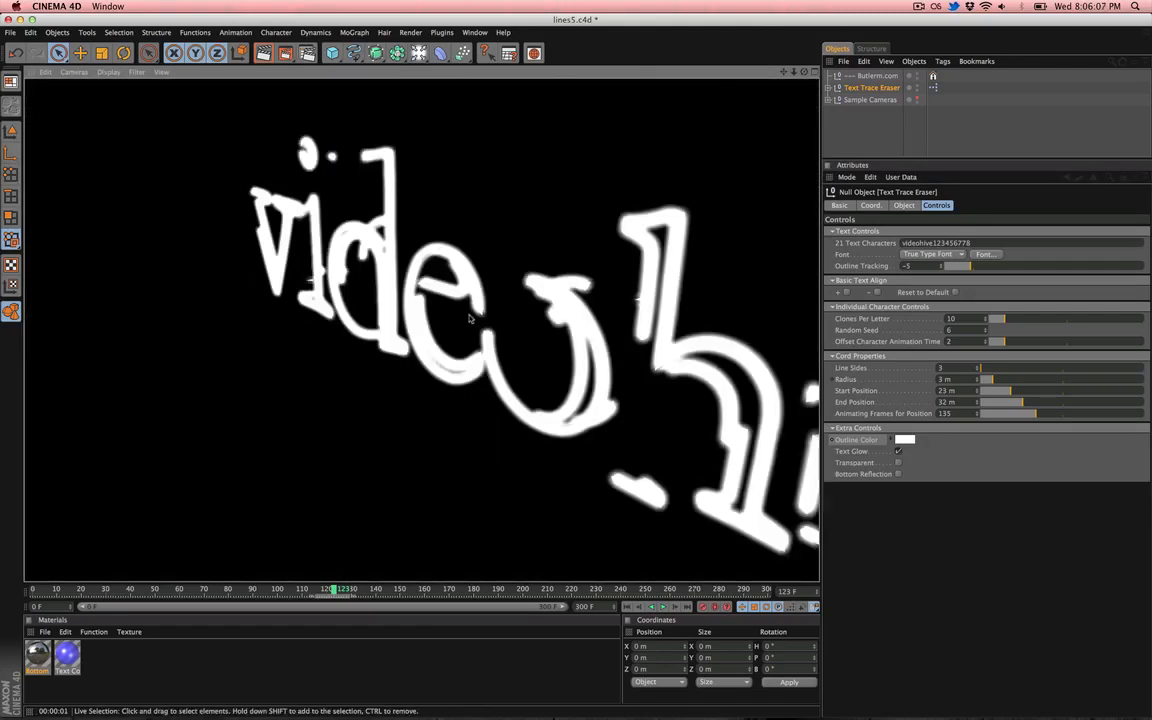
- Turn off Text Glow and turn Transparent back on, rendering a preview after each change
{"action": "left_click", "coordinate": [898, 451]}
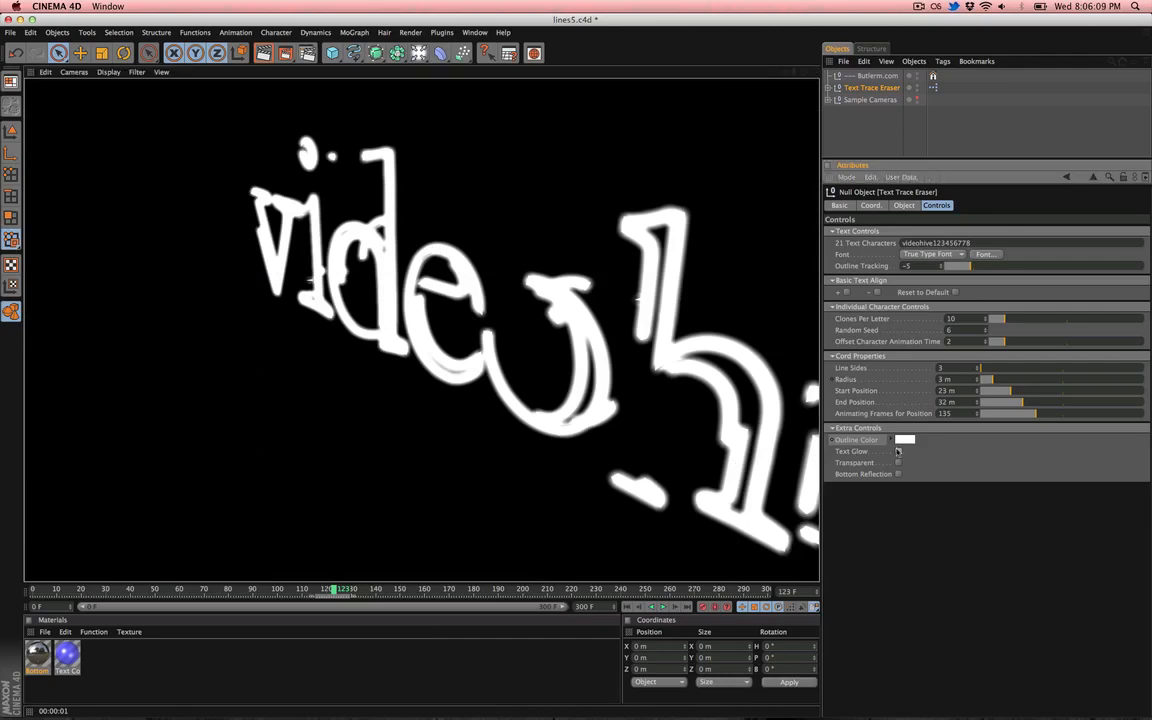
{"action": "key", "text": "ctrl+r"}
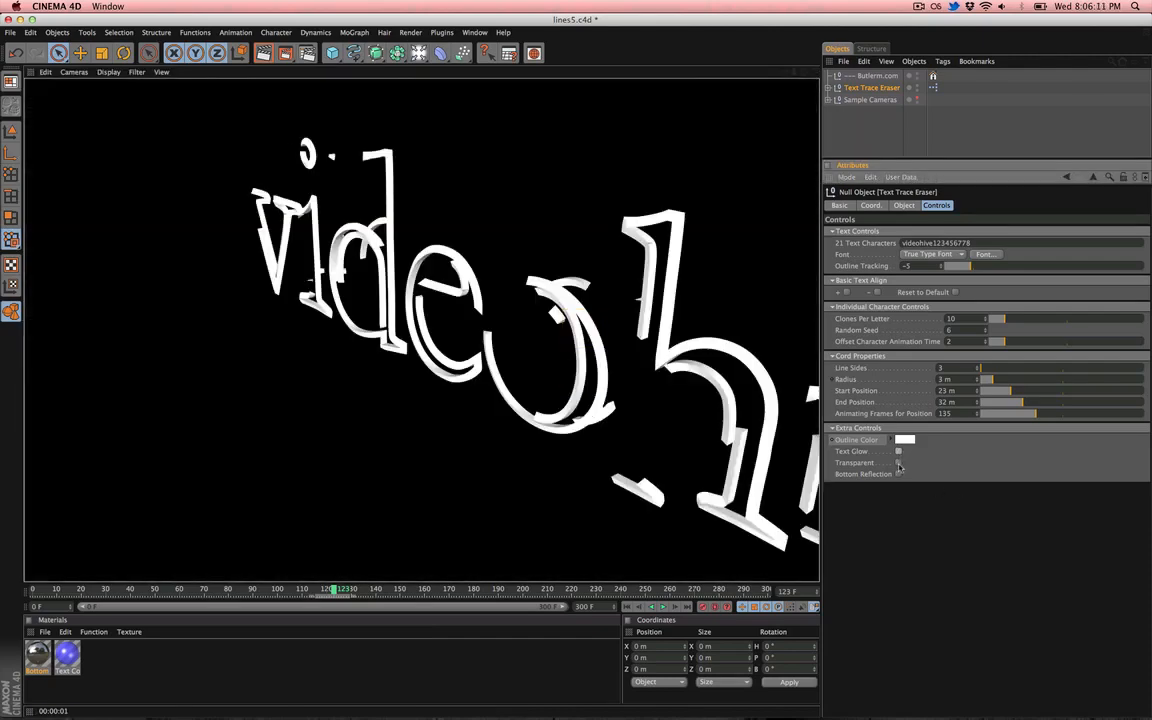
{"action": "left_click", "coordinate": [898, 463]}
{"action": "key", "text": "ctrl+r"}
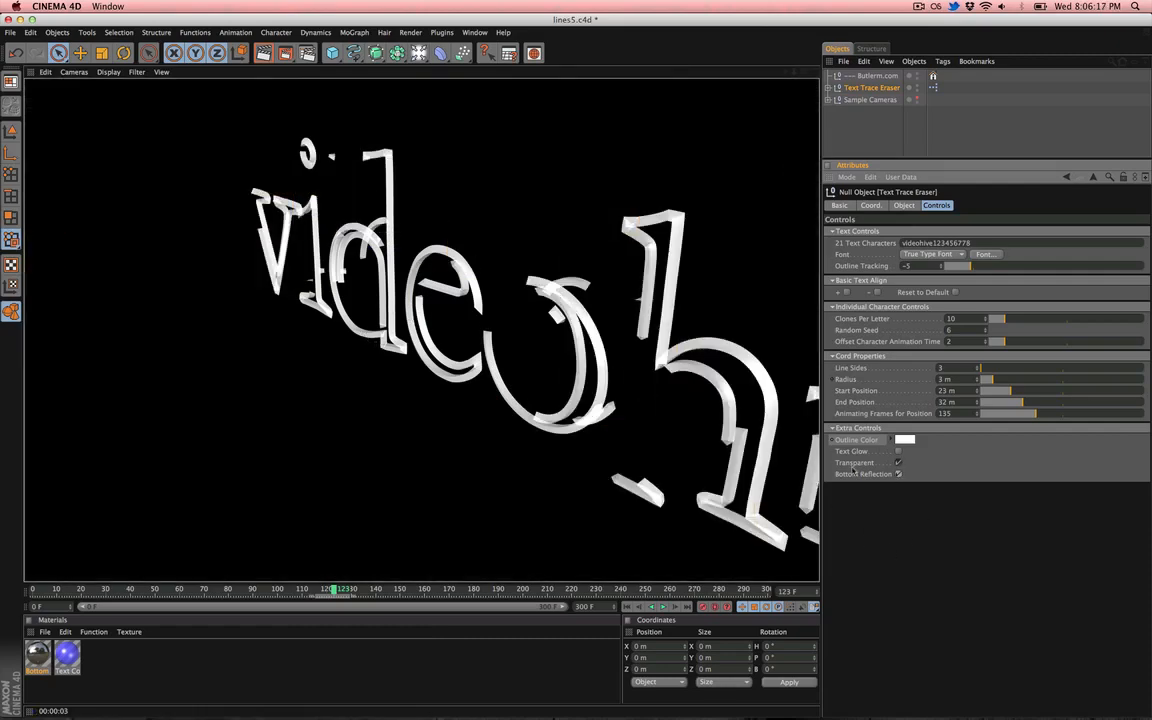
- Enable Bottom Reflection and render the view
{"action": "left_click", "coordinate": [898, 474]}
{"action": "key", "text": "super+r"}
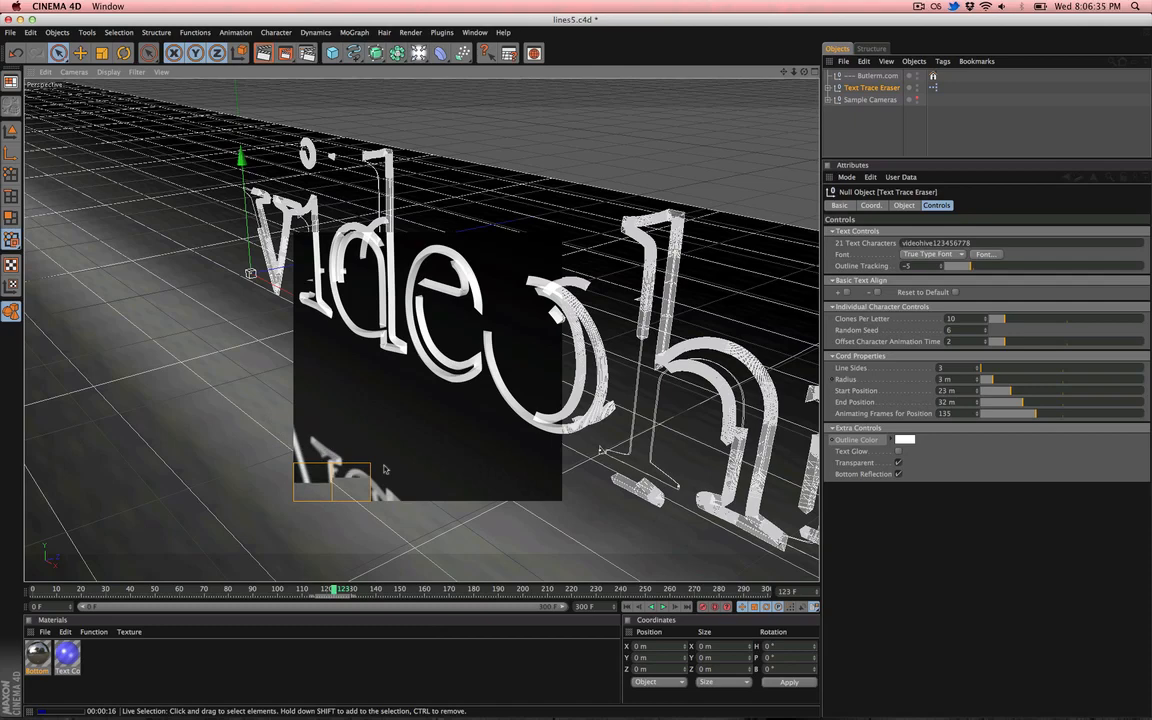
- Open the Bottom Floor material and inspect its Reflection channel settings, then reselect Text Trace Eraser
{"action": "double_click", "coordinate": [37, 655]}
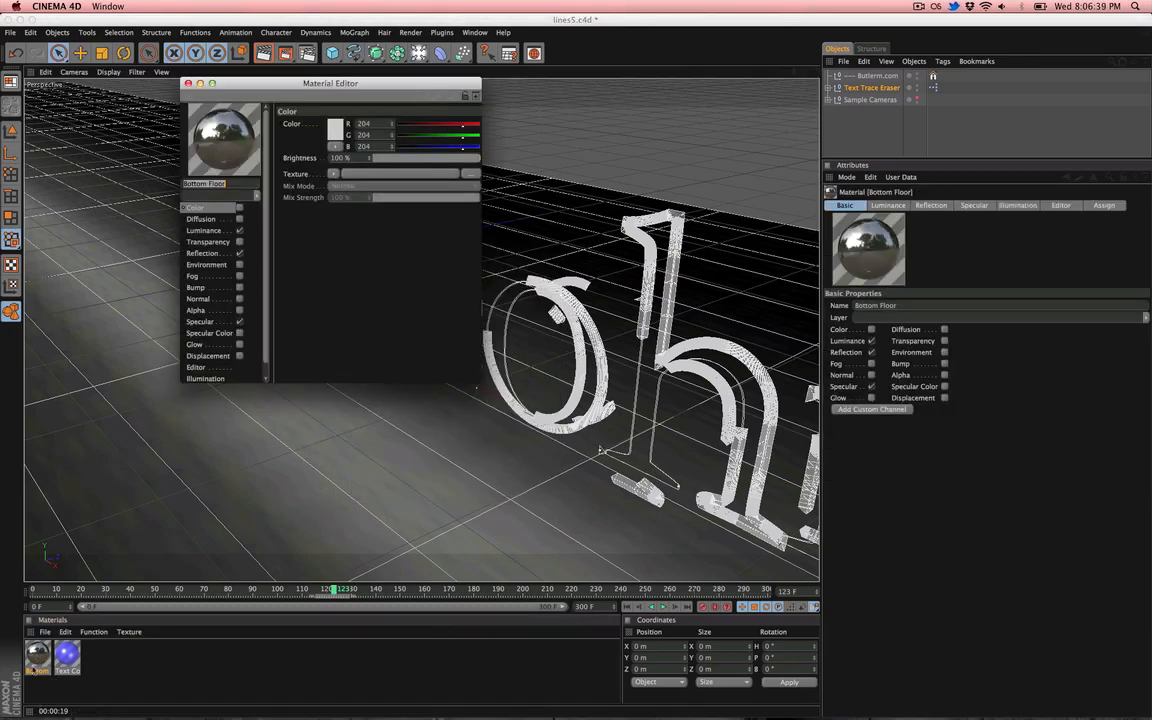
{"action": "left_click", "coordinate": [205, 253]}
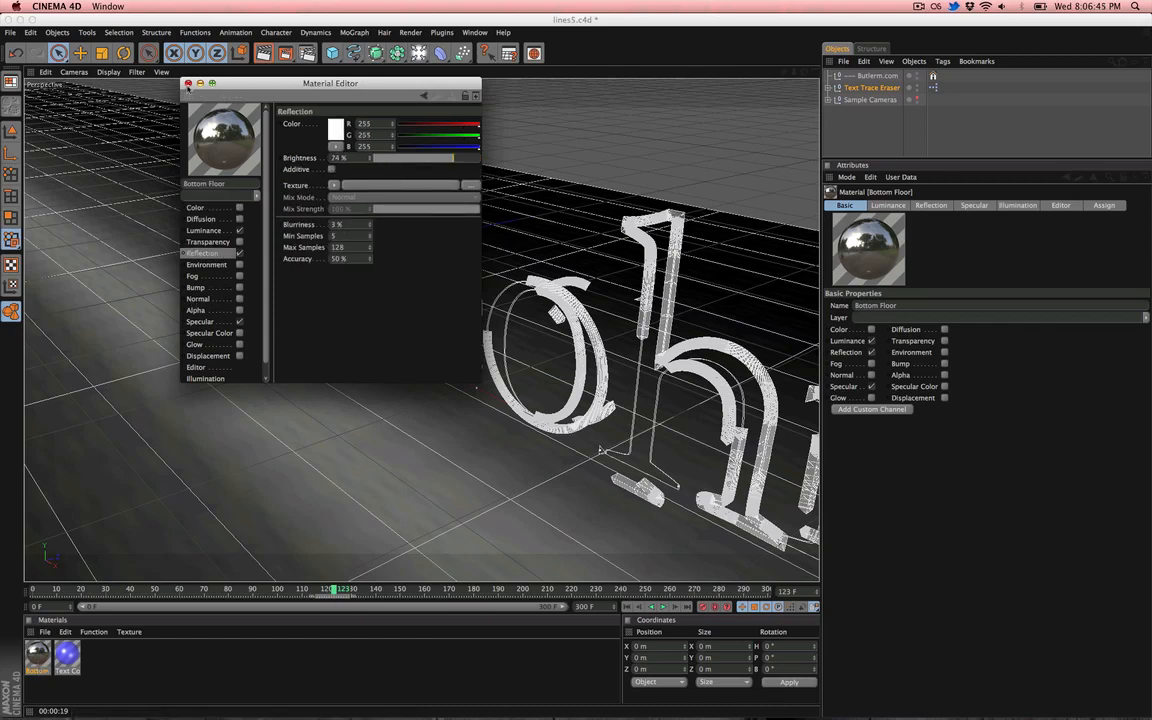
{"action": "left_click", "coordinate": [188, 84]}
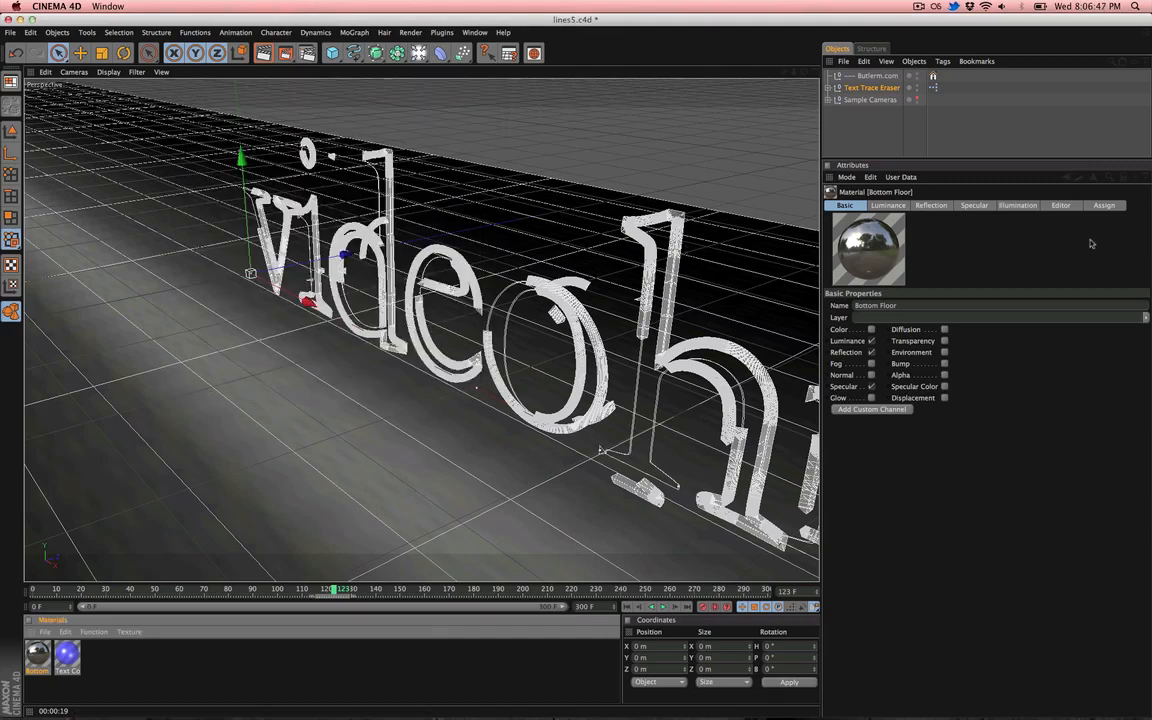
{"action": "left_click", "coordinate": [870, 87]}
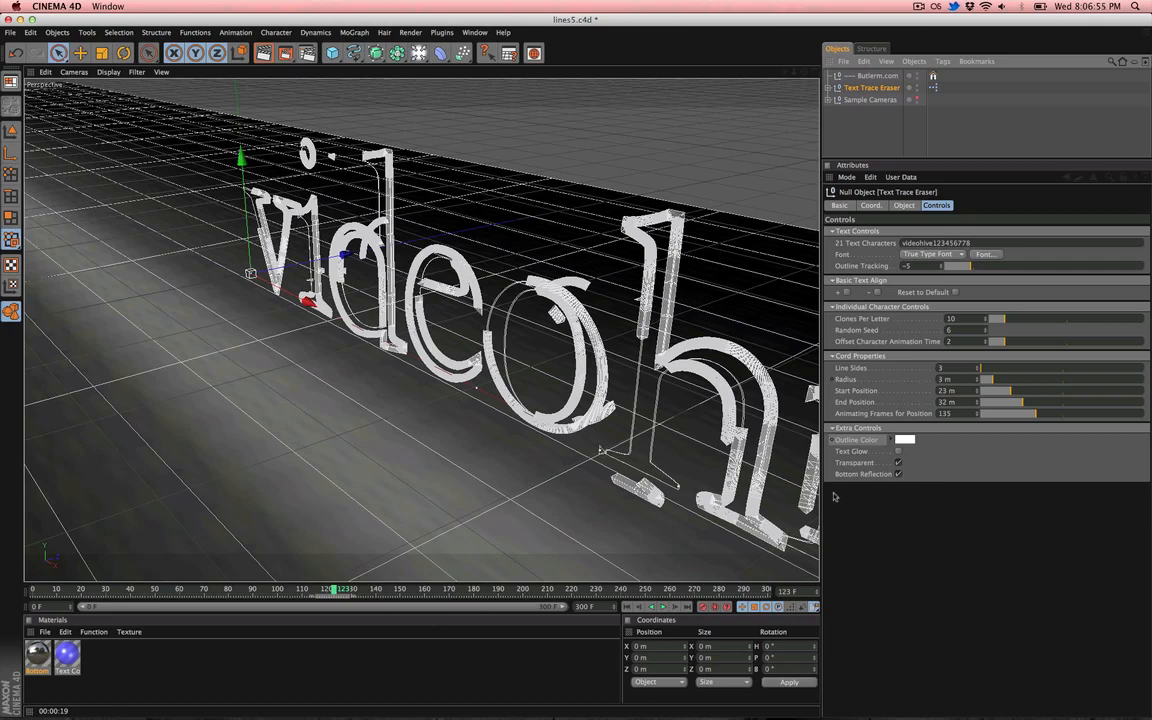
- Try to move the Bottom Reflection plane lower in the right view, then undo the move
{"action": "left_click", "coordinate": [392, 366]}
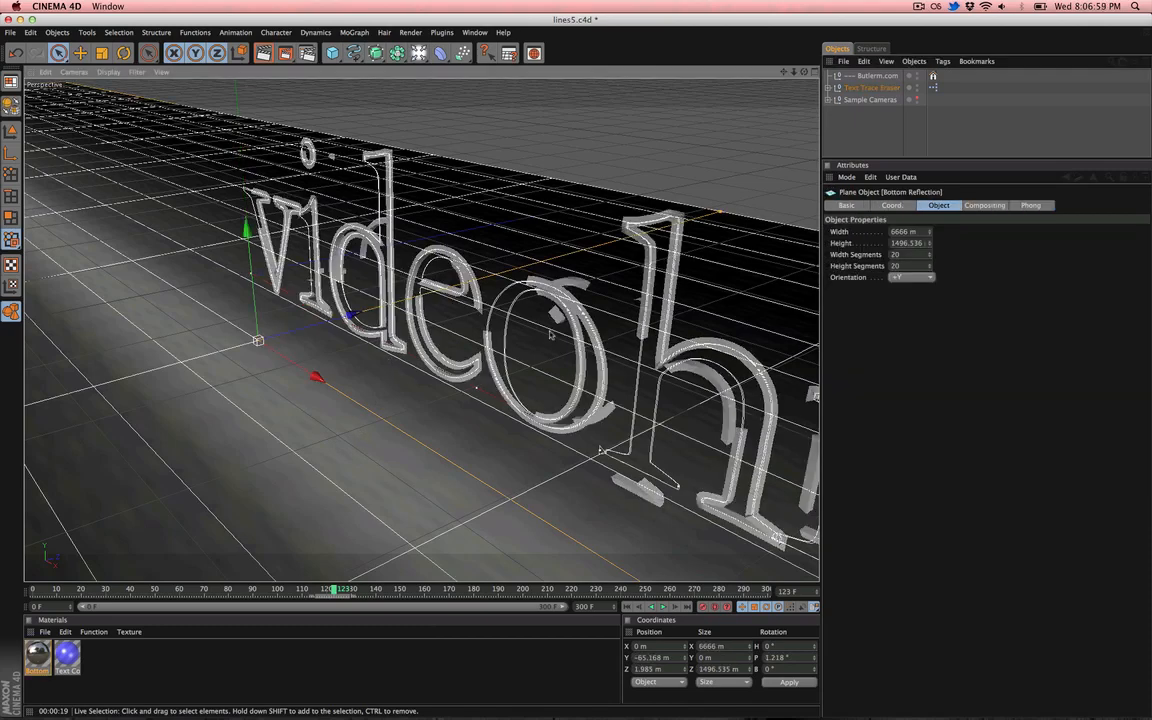
{"action": "key", "text": "F3"}
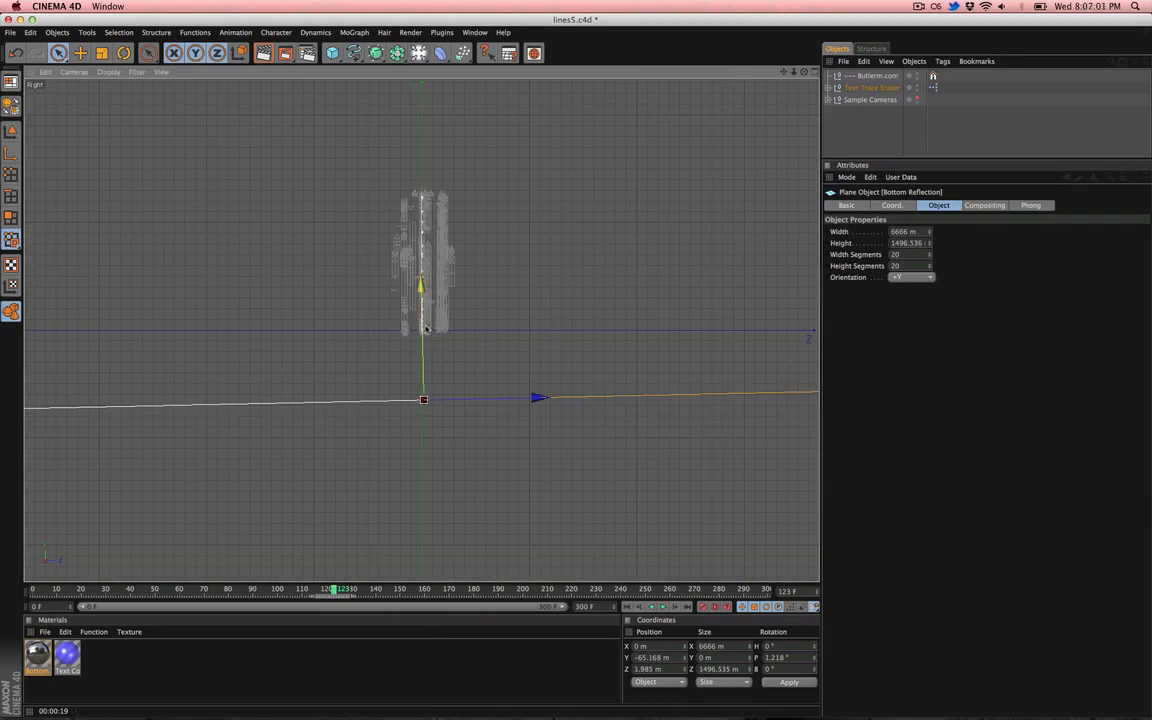
{"action": "left_click_drag", "start_coordinate": [427, 328], "coordinate": [426, 422]}
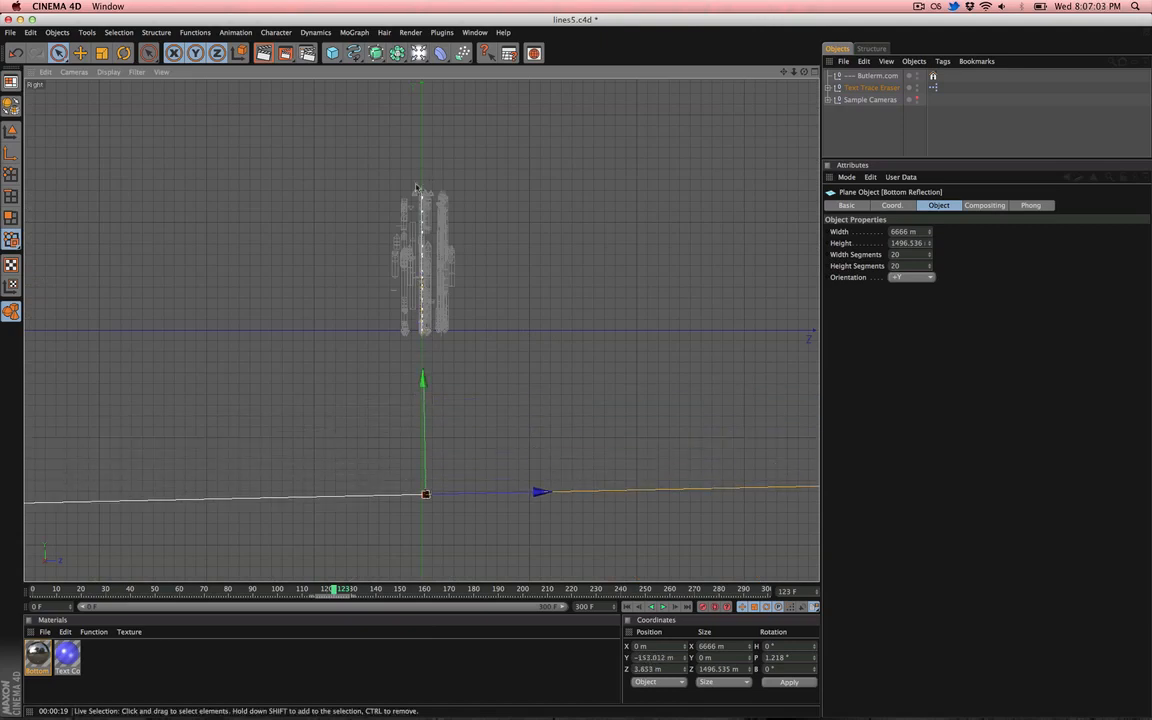
{"action": "key", "text": "ctrl+z"}
{"action": "key", "text": "F1"}
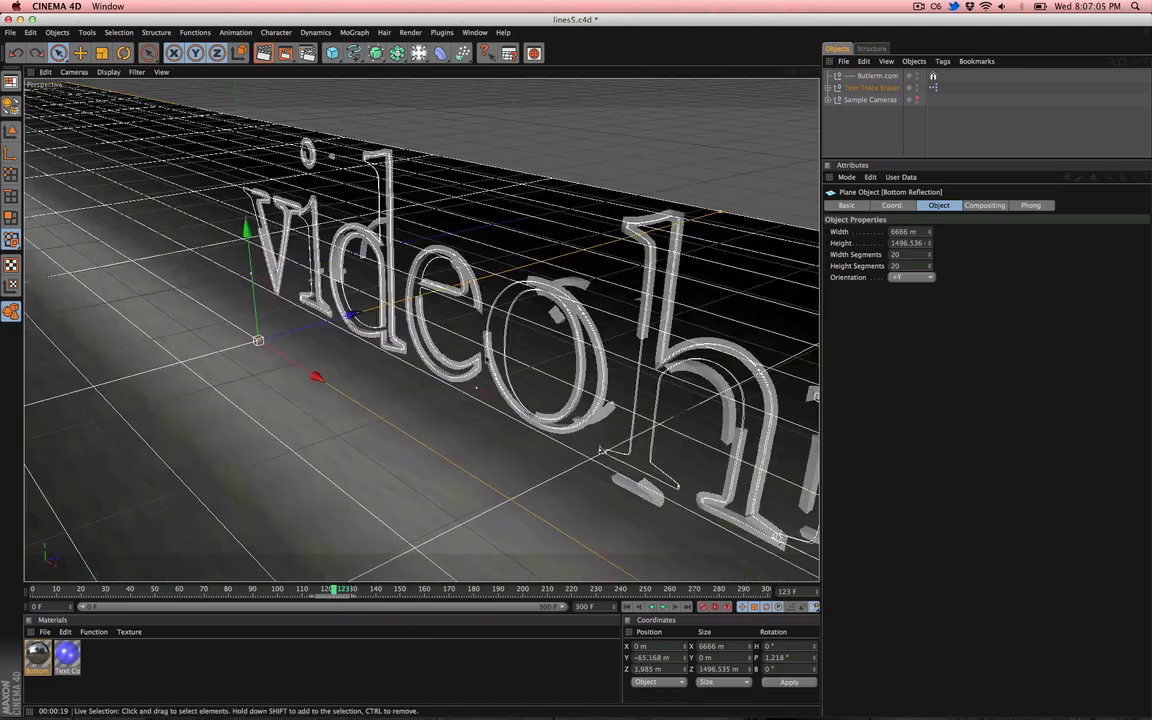
- Change the Text Characters of Text Trace Eraser to ooo
{"action": "left_click_drag", "start_coordinate": [686, 271], "coordinate": [726, 266], "text": "alt"}
{"action": "middle_click_drag", "start_coordinate": [684, 273], "coordinate": [656, 268], "text": "alt"}
{"action": "right_click_drag", "start_coordinate": [656, 268], "coordinate": [591, 246], "text": "alt"}
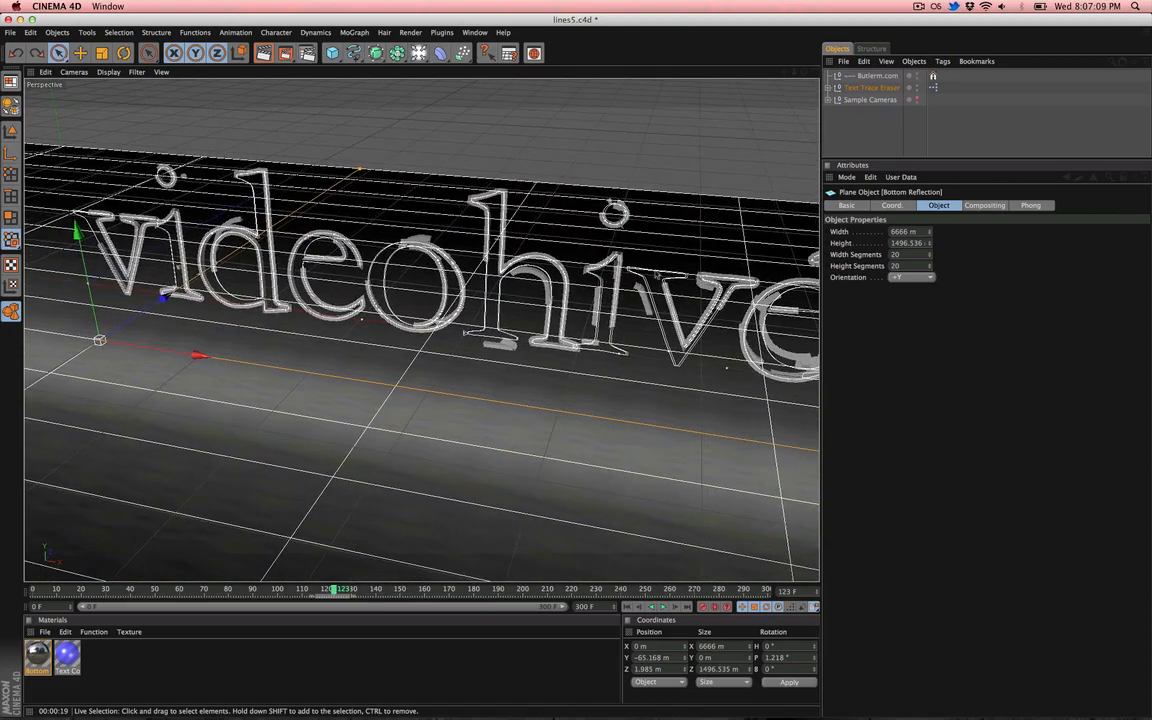
{"action": "mouse_move", "coordinate": [591, 246]}
{"action": "left_mouse_down", "text": "alt"}
{"action": "mouse_move", "coordinate": [664, 232]}
{"action": "mouse_move", "coordinate": [587, 247]}
{"action": "left_mouse_up", "text": "alt"}
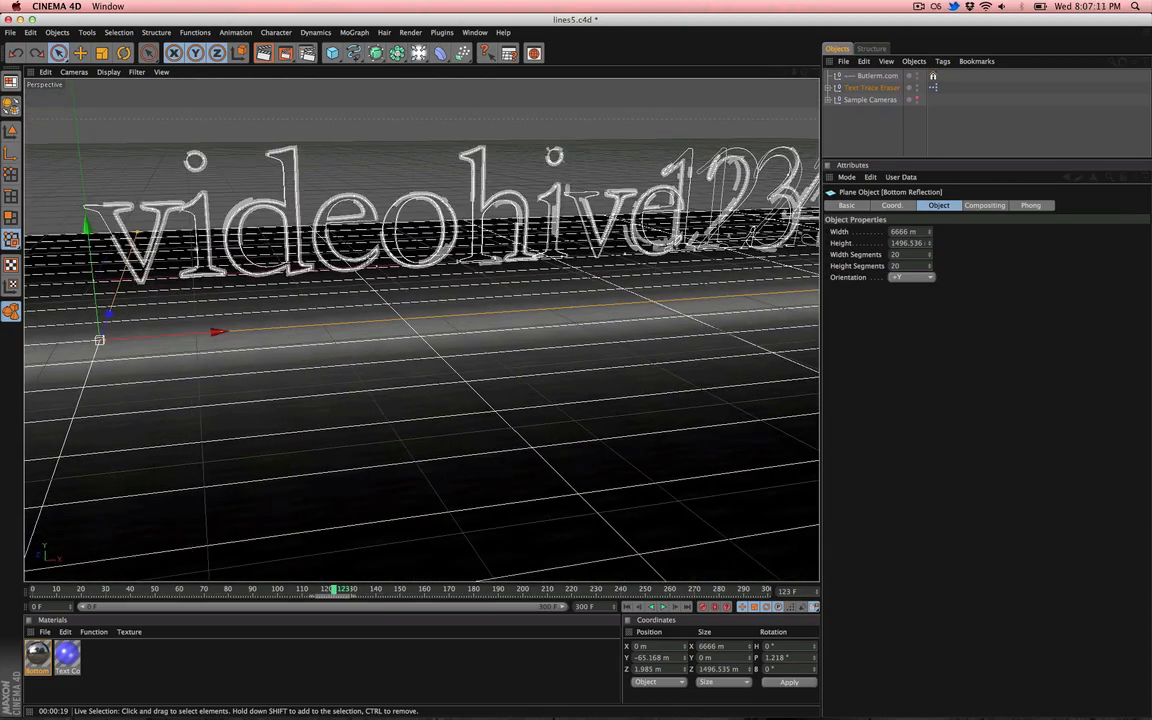
{"action": "left_click", "coordinate": [633, 159]}
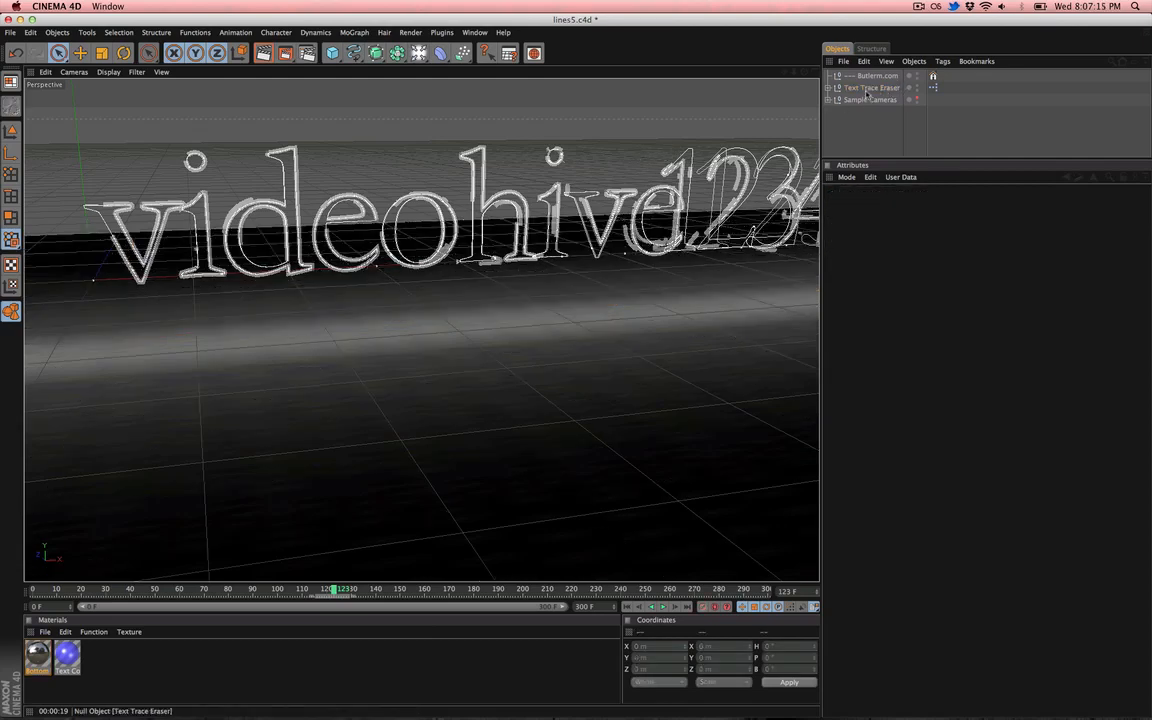
{"action": "left_click", "coordinate": [867, 90]}
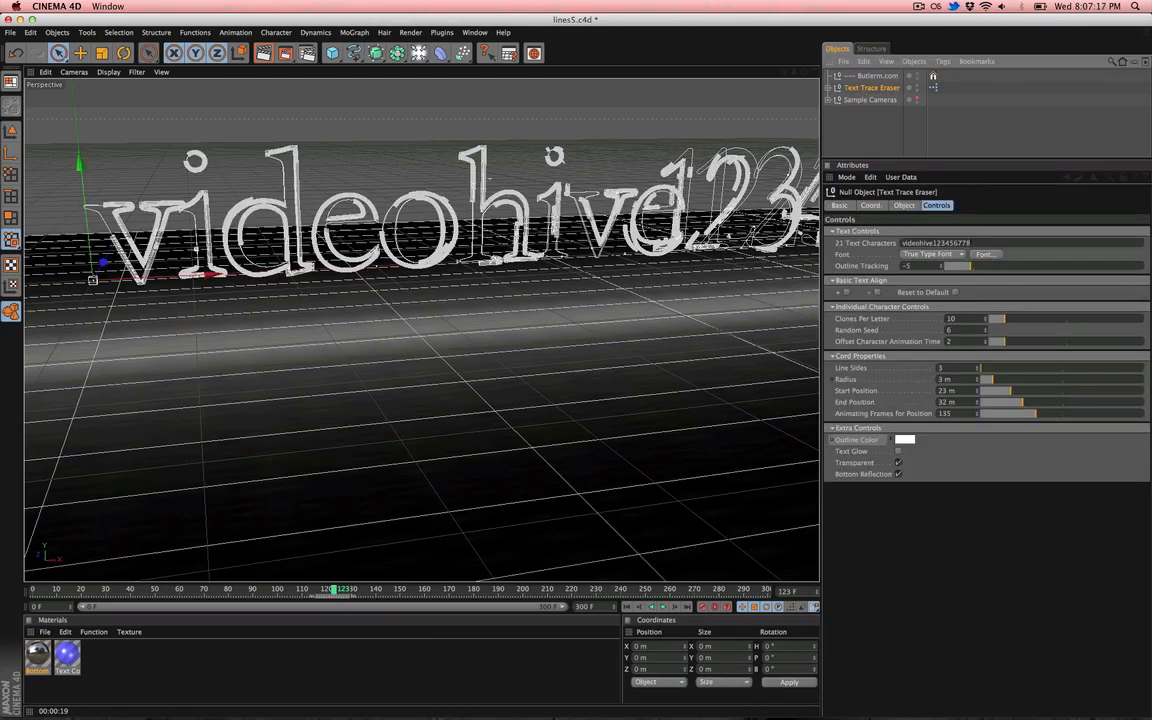
{"action": "left_click_drag", "start_coordinate": [971, 243], "coordinate": [905, 243]}
{"action": "type", "text": "ooo"}
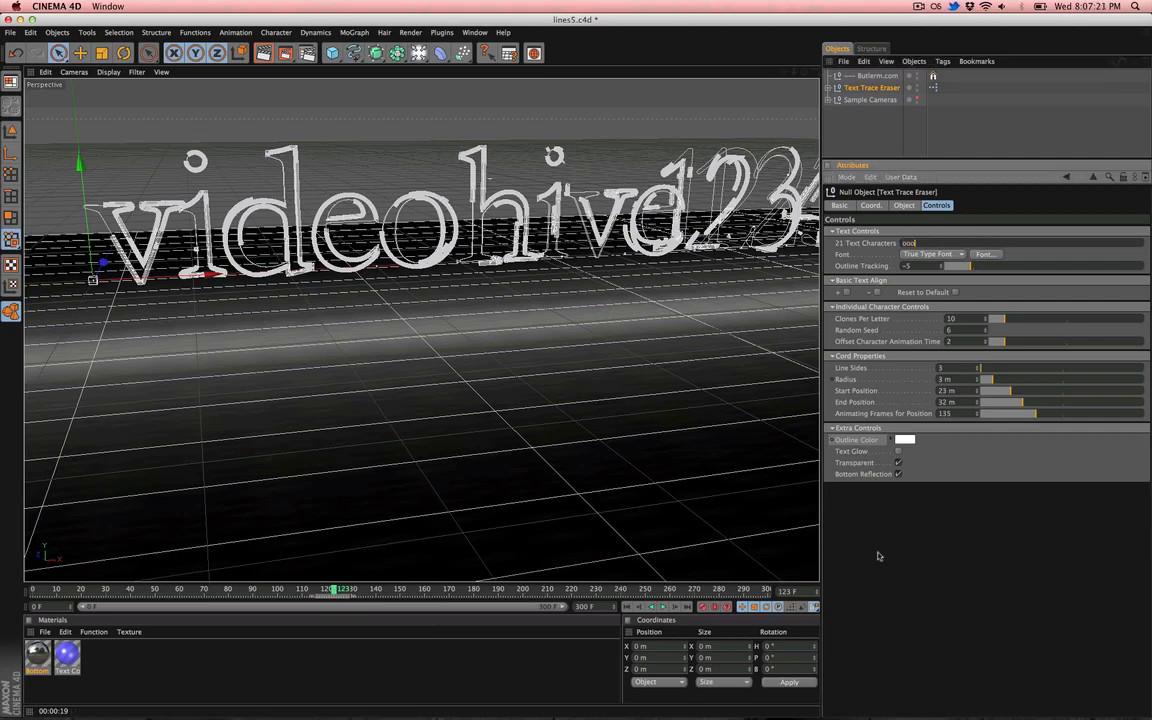
{"action": "key", "text": "Return"}
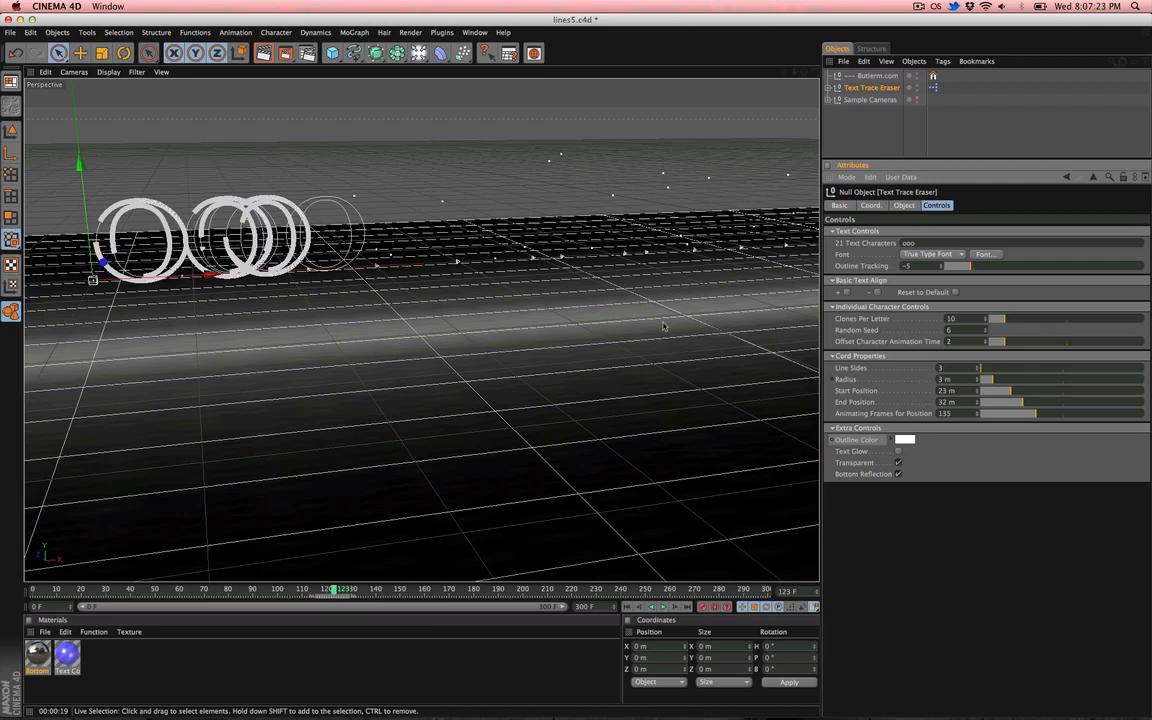
- Go to the animation start and move the first o text object left to about X 0.6 m in the front view
{"action": "left_click", "coordinate": [627, 607]}
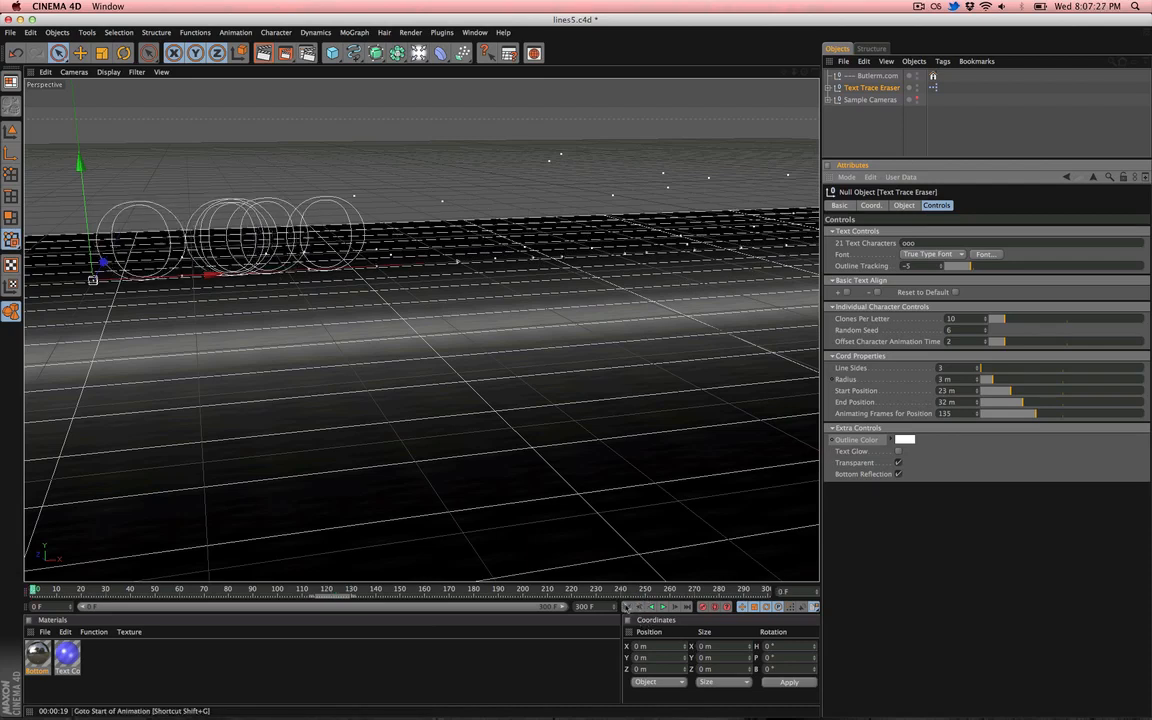
{"action": "left_click", "coordinate": [233, 205]}
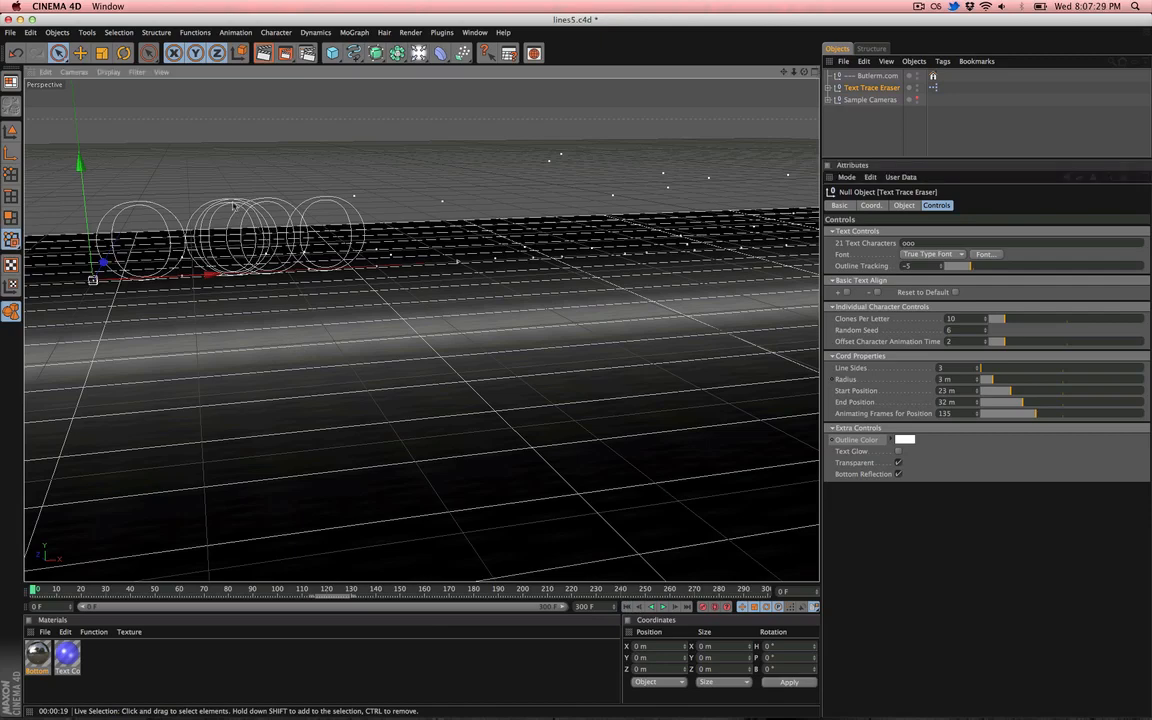
{"action": "left_click", "coordinate": [241, 207]}
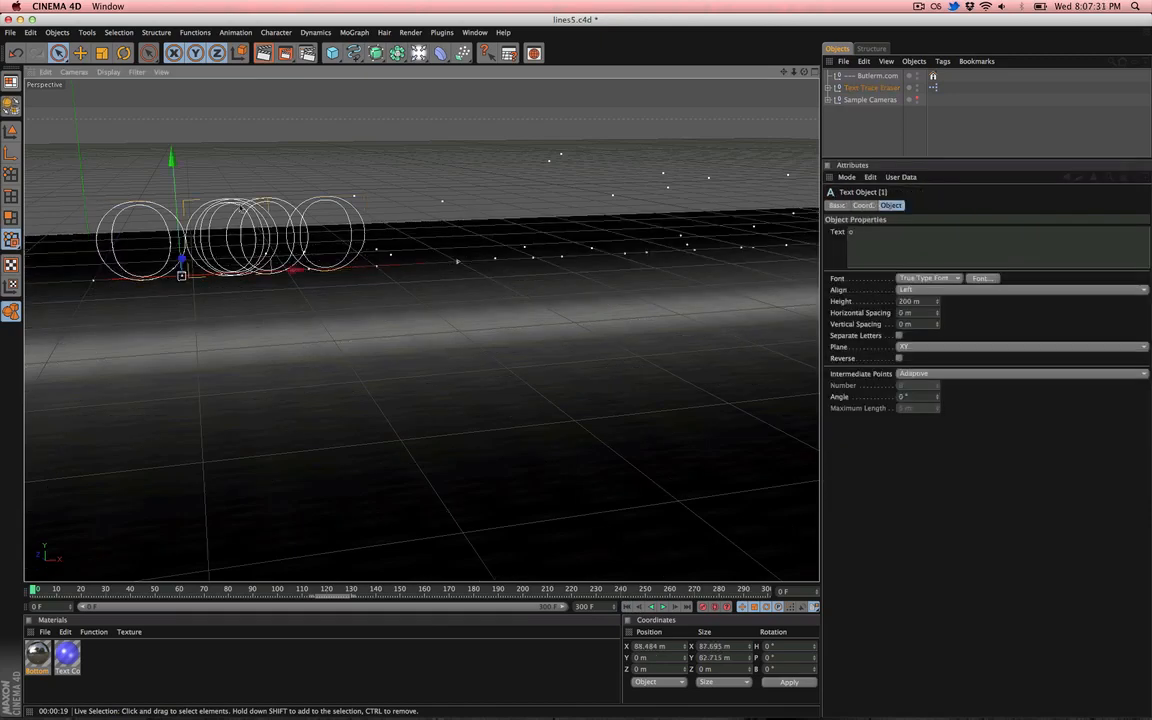
{"action": "key", "text": "F2"}
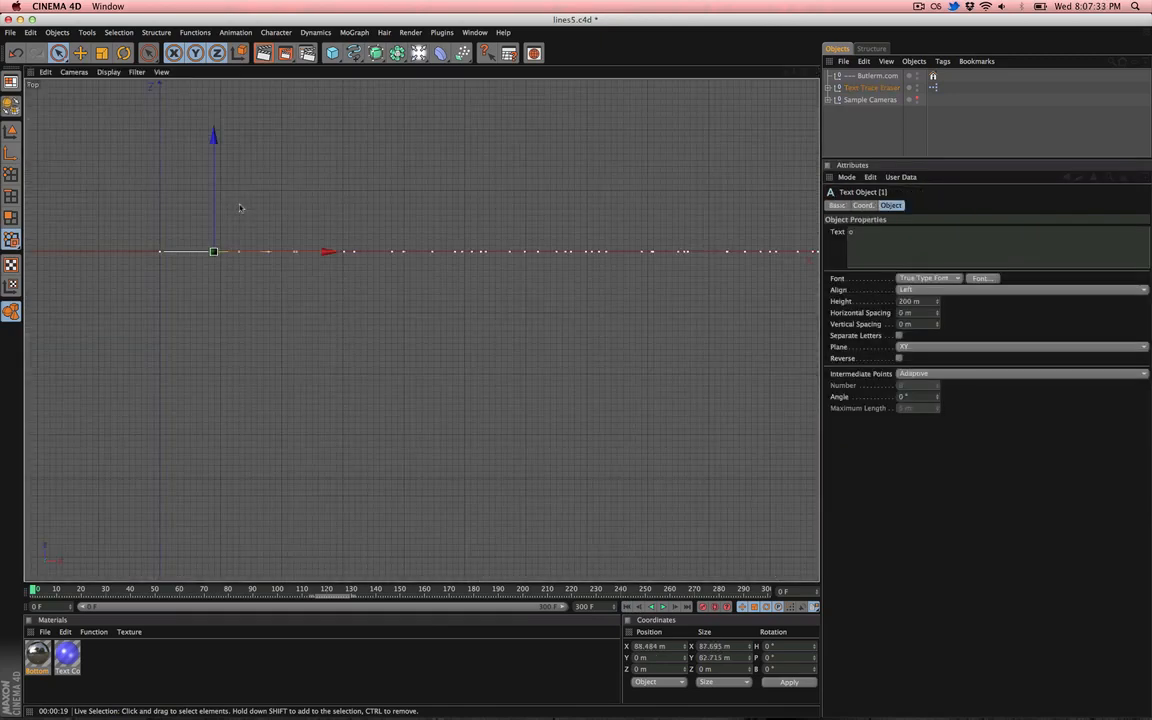
{"action": "key", "text": "F4"}
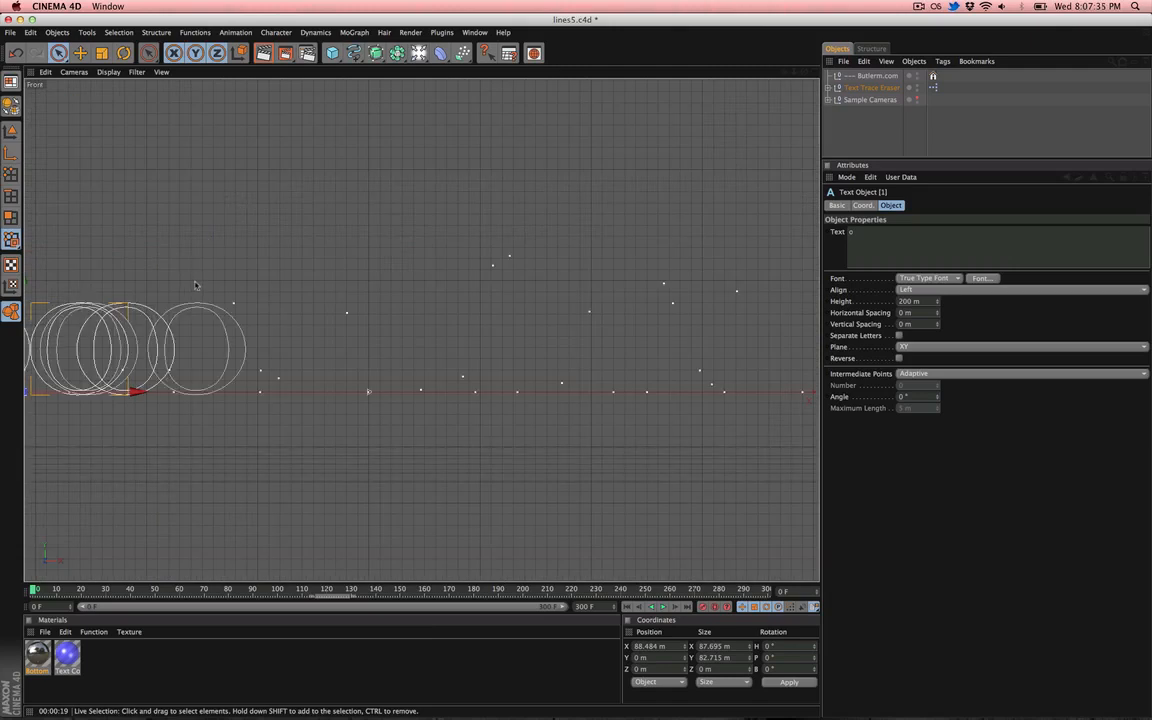
{"action": "middle_click_drag", "start_coordinate": [196, 286], "coordinate": [466, 250], "text": "alt"}
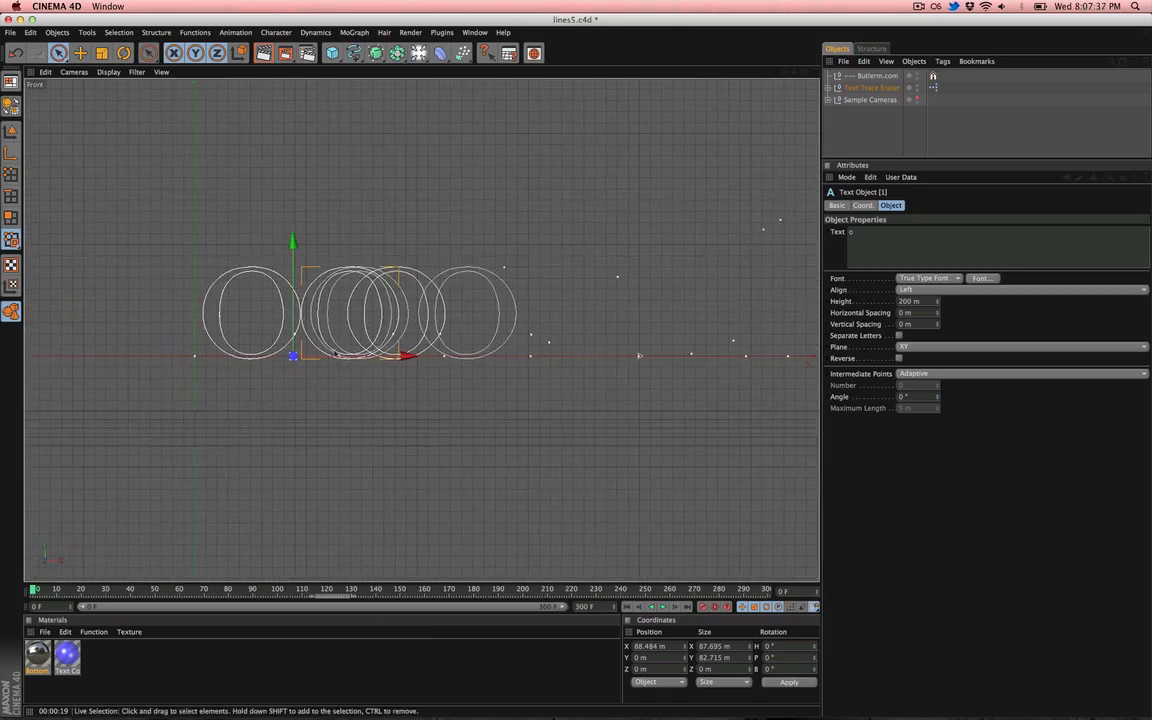
{"action": "left_click_drag", "start_coordinate": [336, 354], "coordinate": [238, 354]}
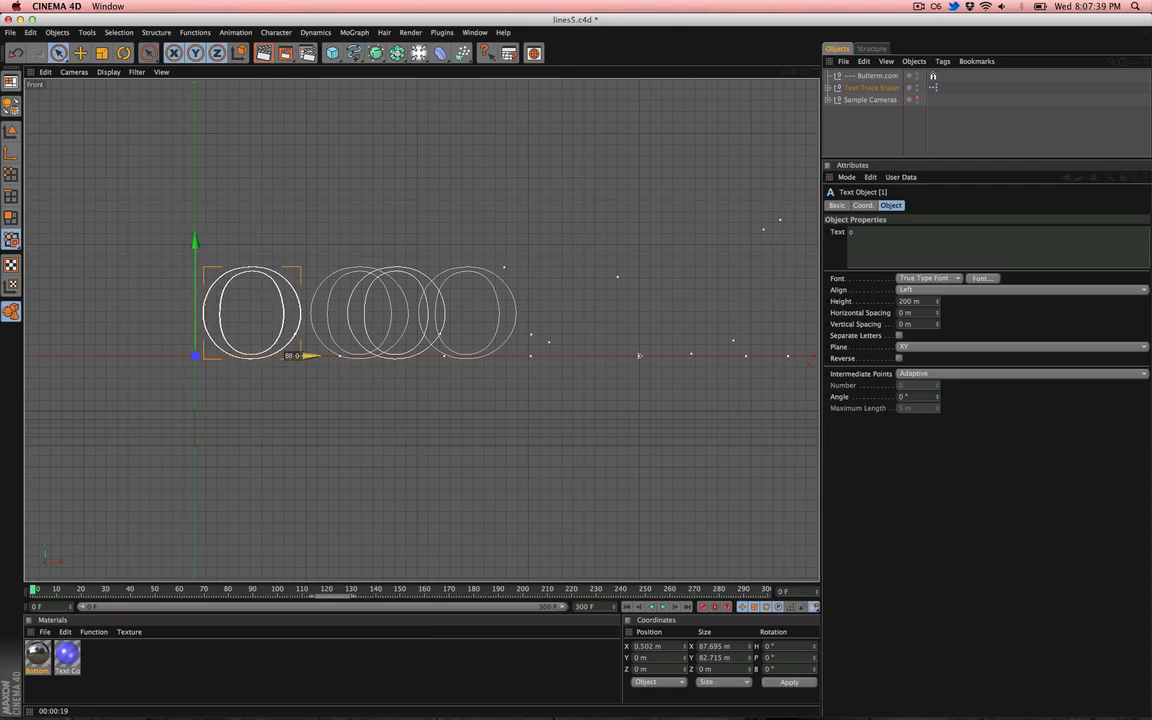
- Move another o text object left to about X -2 m, closing the gap between the letters
{"action": "left_click", "coordinate": [410, 350]}
{"action": "left_click_drag", "start_coordinate": [450, 355], "coordinate": [300, 356]}
{"action": "key", "text": "F1"}
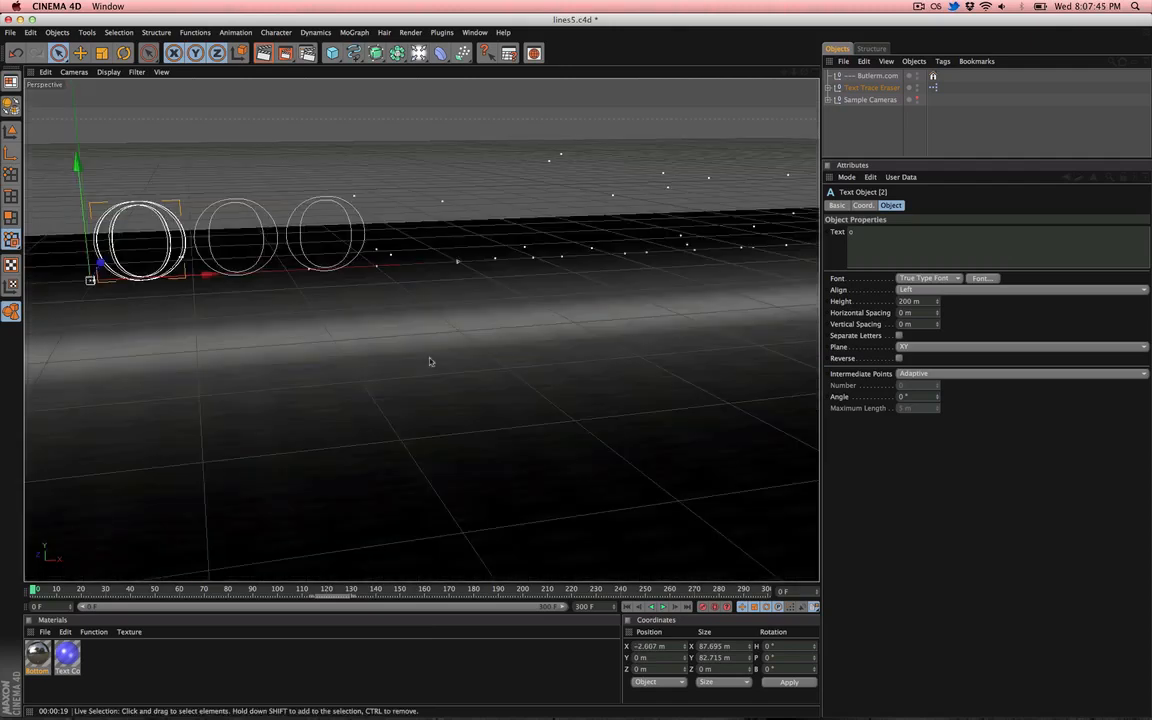
{"action": "middle_click_drag", "start_coordinate": [291, 298], "coordinate": [526, 333], "text": "alt"}
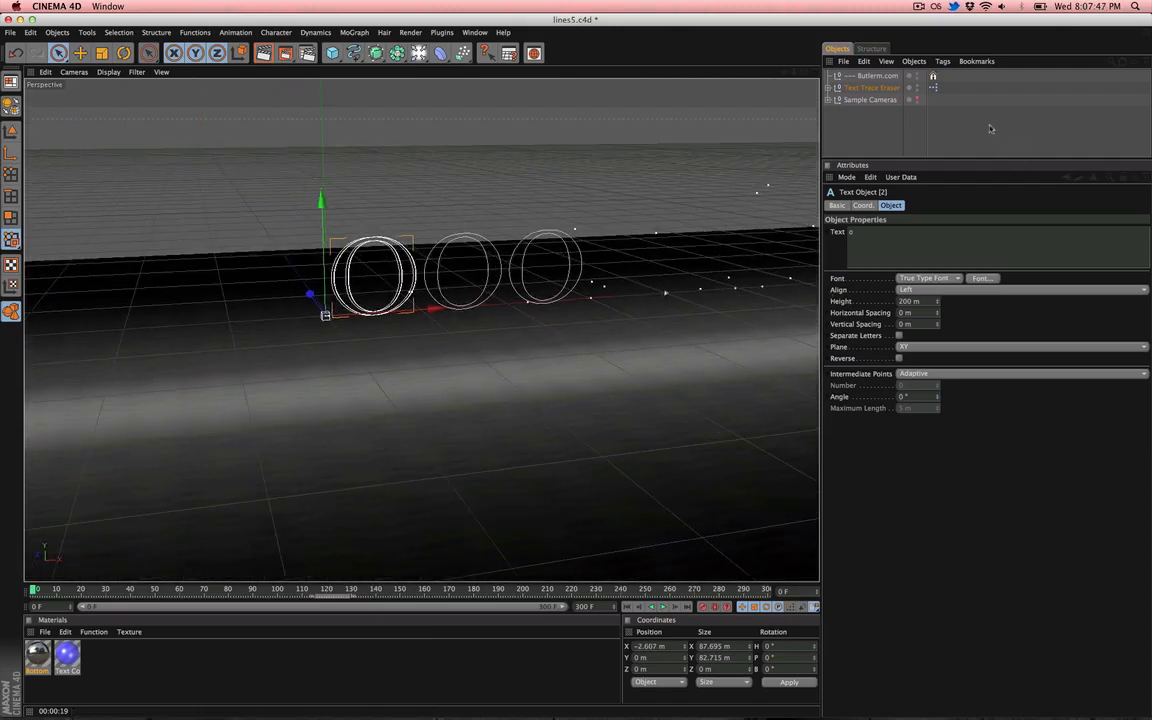
- Set the cord Start Position to 125 m on Text Trace Eraser and scrub the timeline to preview the animation
{"action": "left_click", "coordinate": [868, 87]}
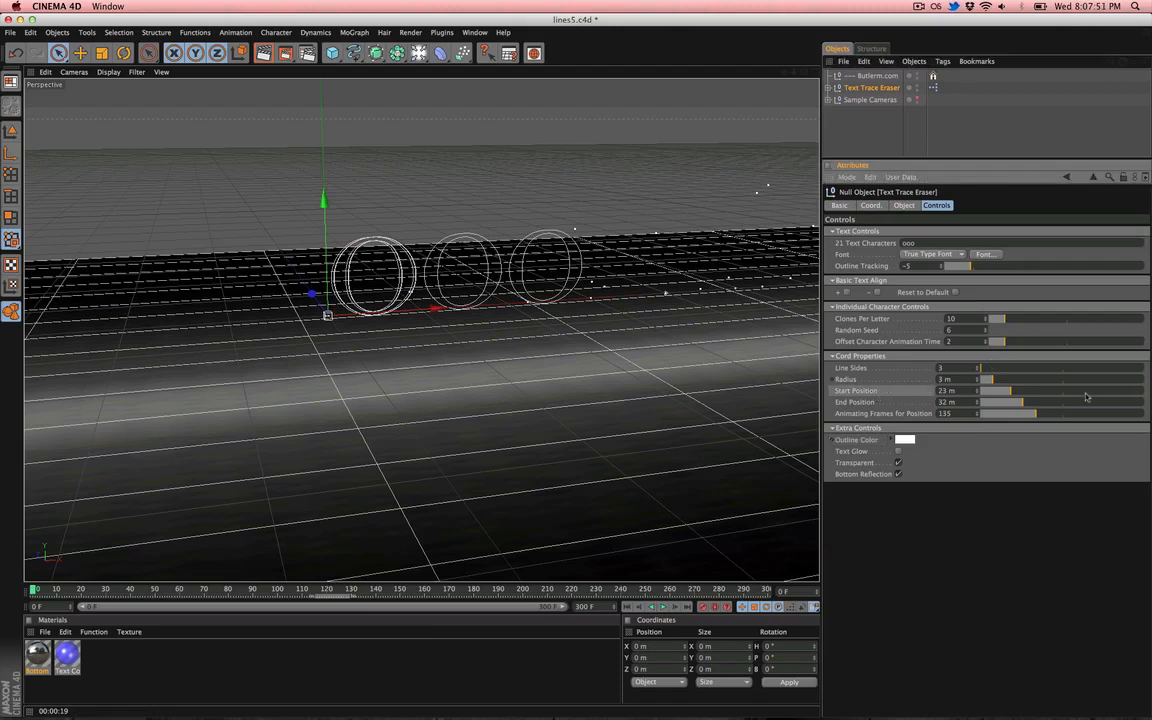
{"action": "left_click_drag", "start_coordinate": [1088, 392], "coordinate": [1146, 402]}
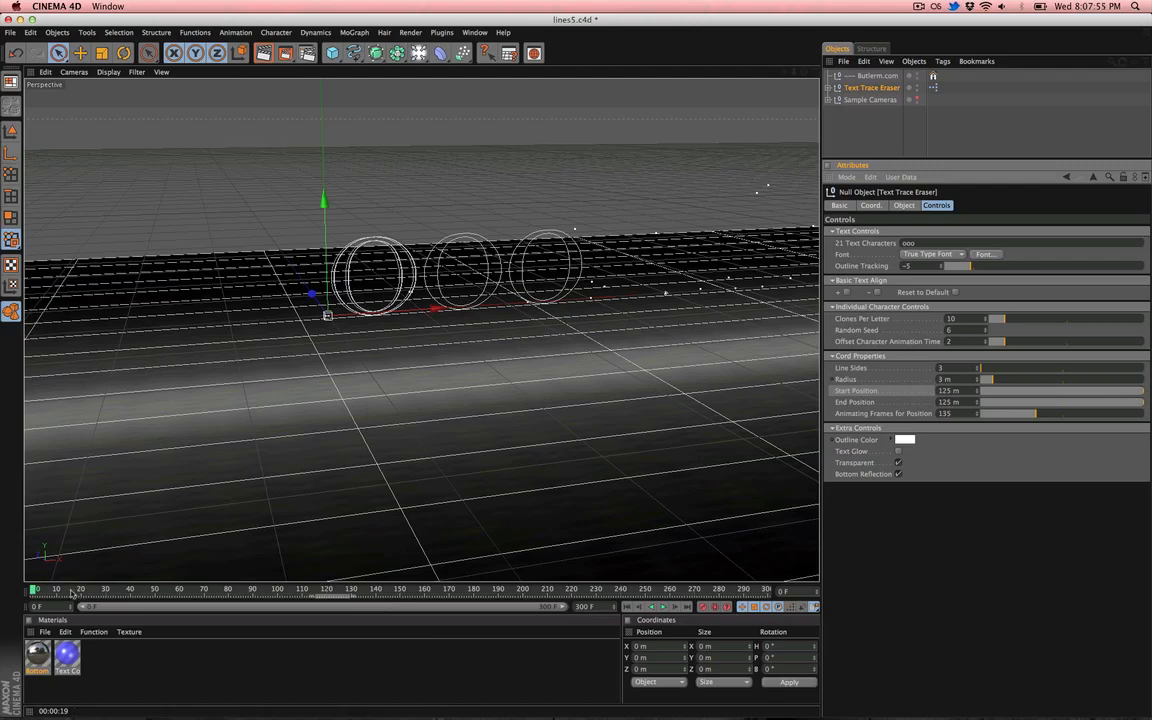
{"action": "left_click_drag", "start_coordinate": [71, 593], "coordinate": [239, 590]}
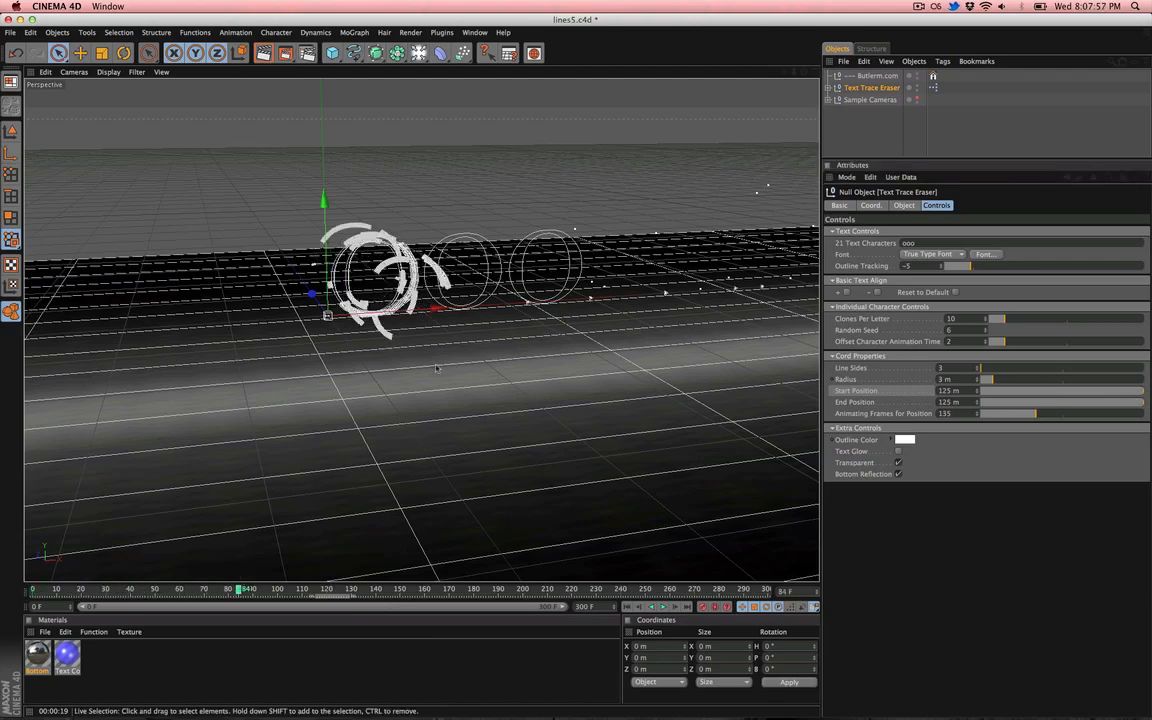
{"action": "left_click_drag", "start_coordinate": [436, 369], "coordinate": [610, 310], "text": "alt"}
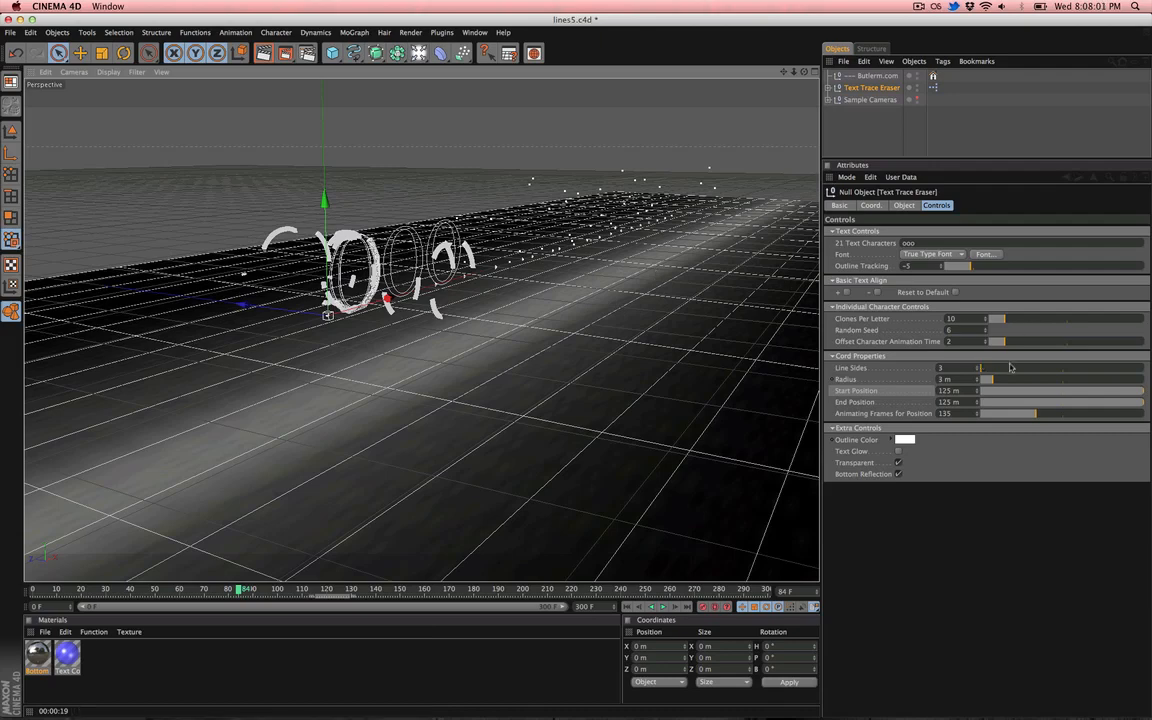
- Increase Clones Per Letter on Text Trace Eraser to 43
{"action": "left_click_drag", "start_coordinate": [997, 319], "coordinate": [1057, 324]}
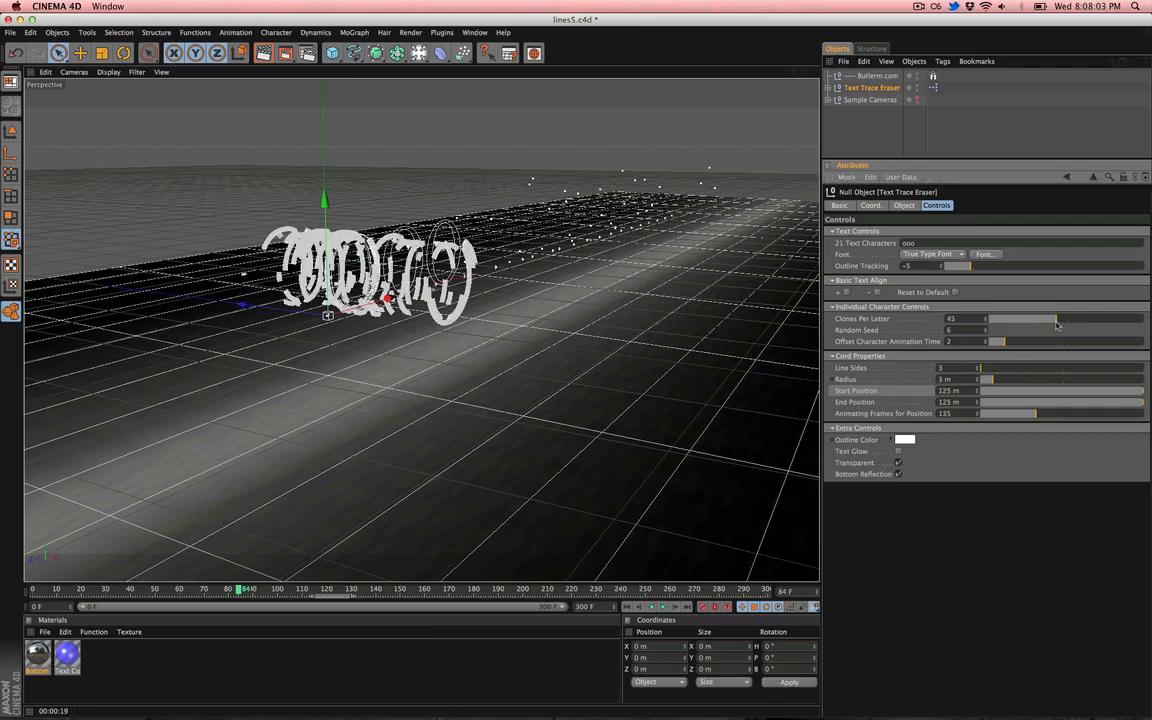
{"action": "left_click_drag", "start_coordinate": [450, 360], "coordinate": [725, 323], "text": "alt"}
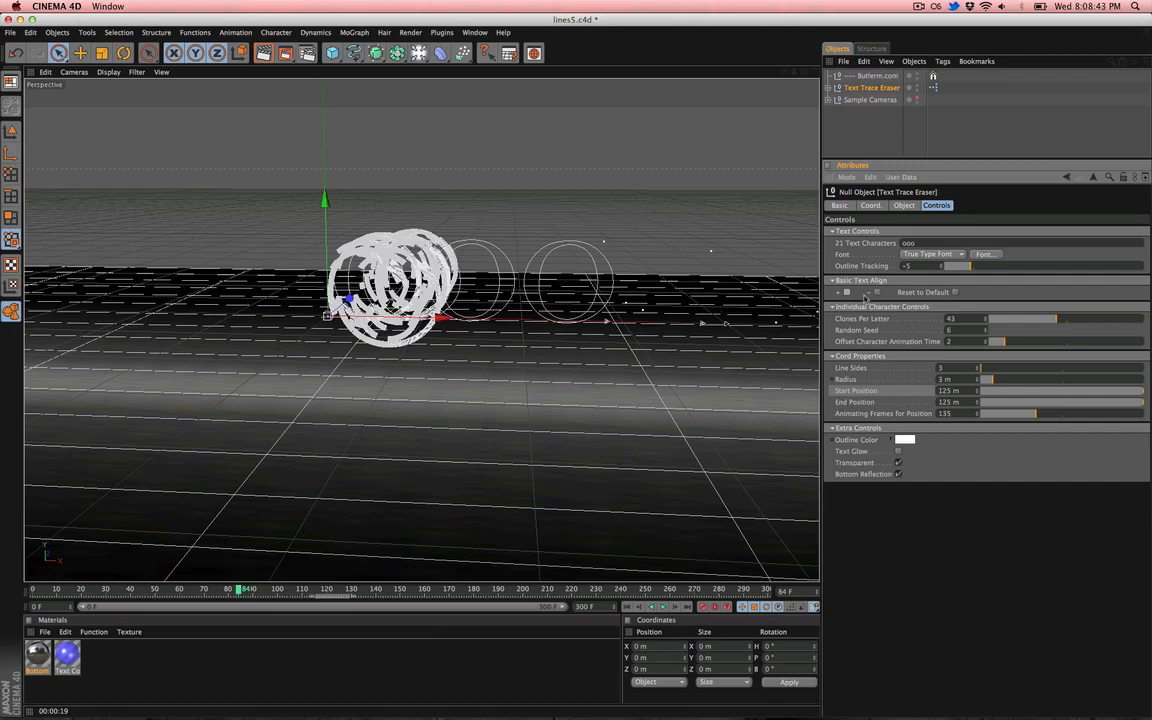
- Open the Render Settings and review the Multi-Pass Depth, Specular and Object Buffer pages
{"action": "left_click", "coordinate": [272, 50]}
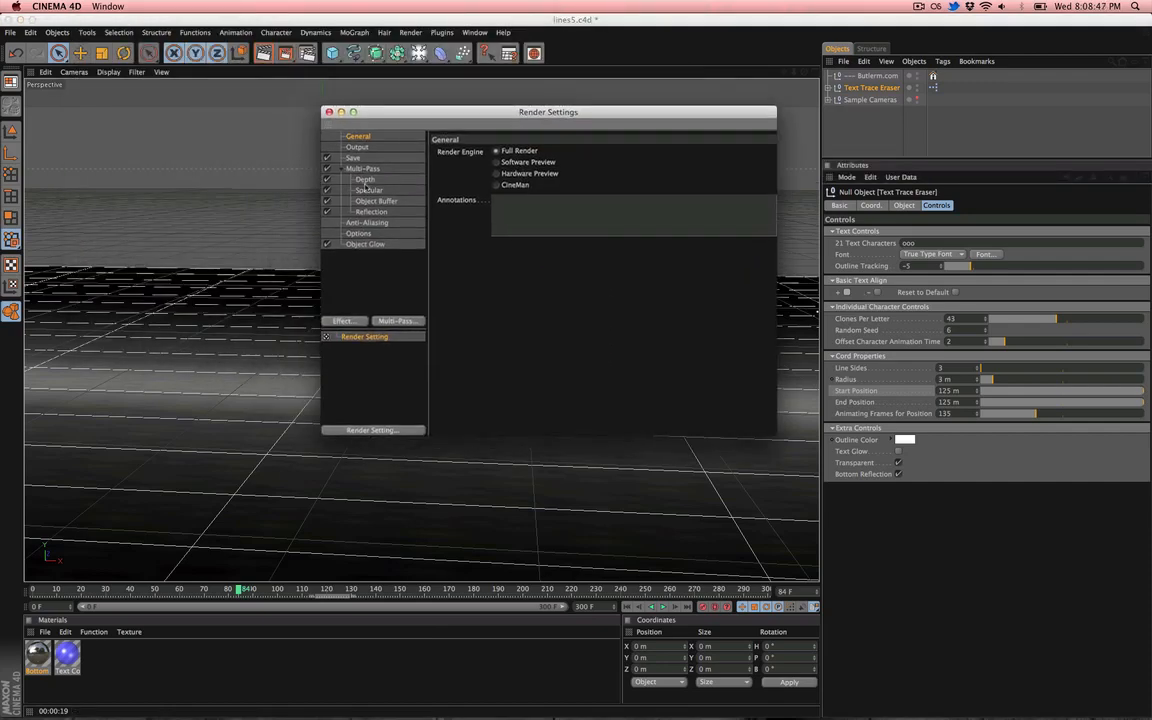
{"action": "left_click", "coordinate": [372, 181]}
{"action": "left_click", "coordinate": [366, 169]}
{"action": "left_click", "coordinate": [366, 181]}
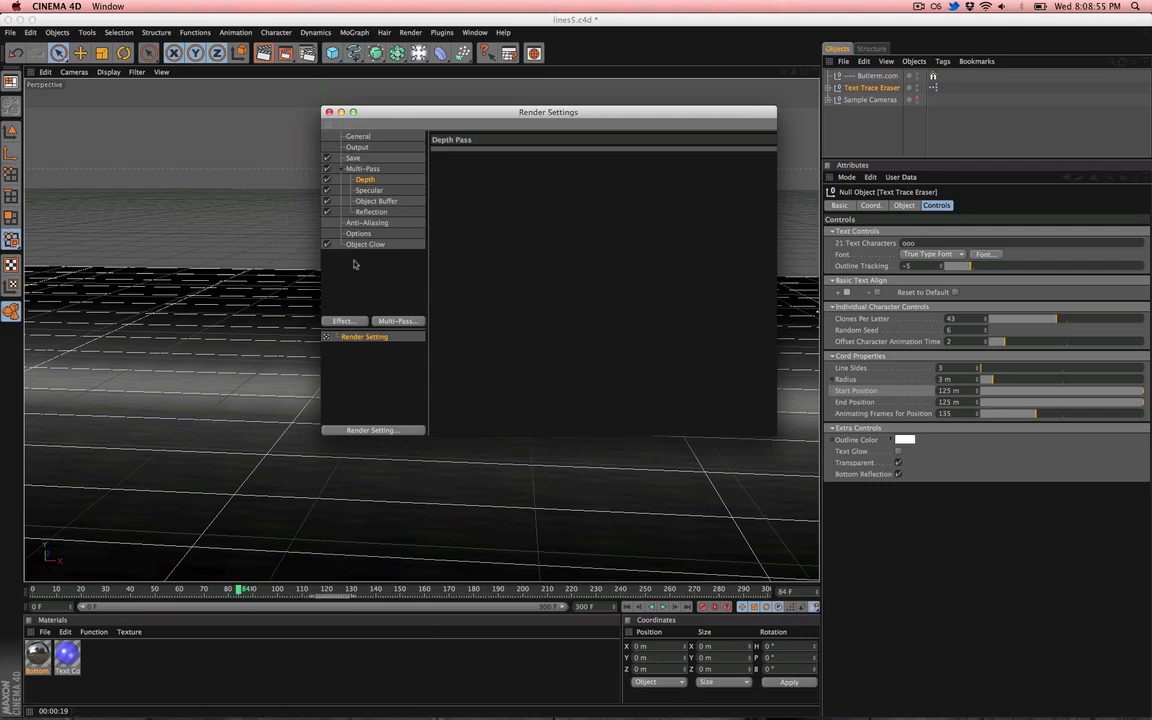
{"action": "left_click", "coordinate": [369, 190]}
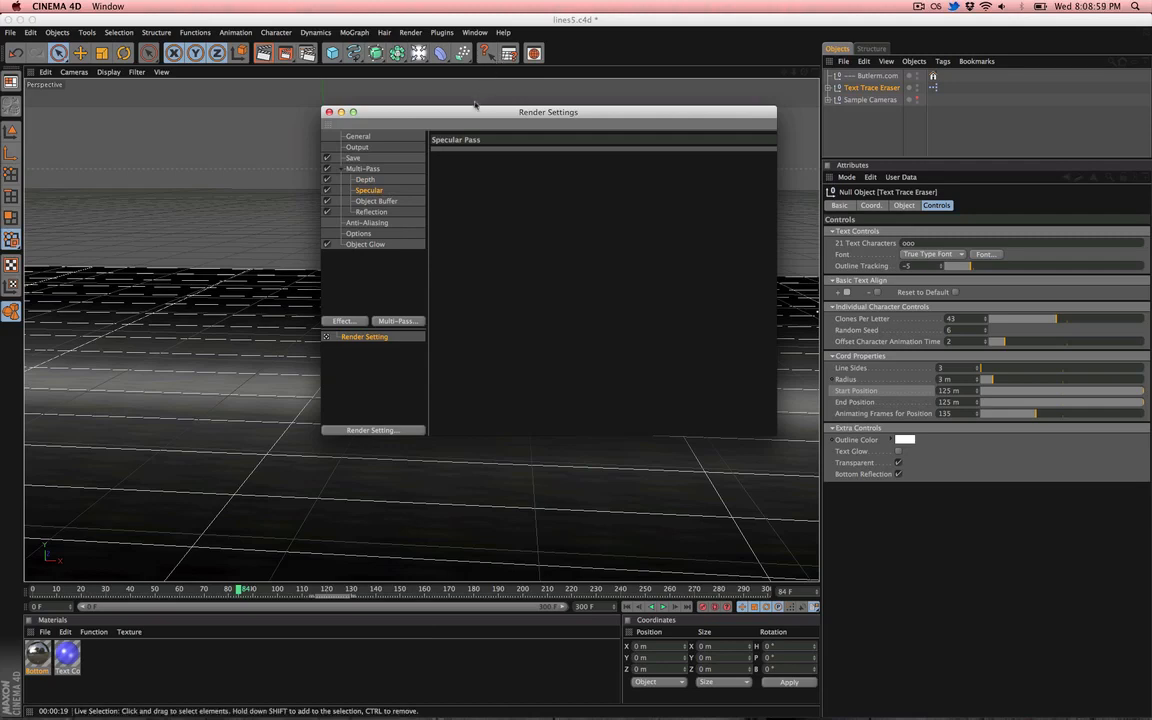
{"action": "left_click_drag", "start_coordinate": [476, 111], "coordinate": [354, 306]}
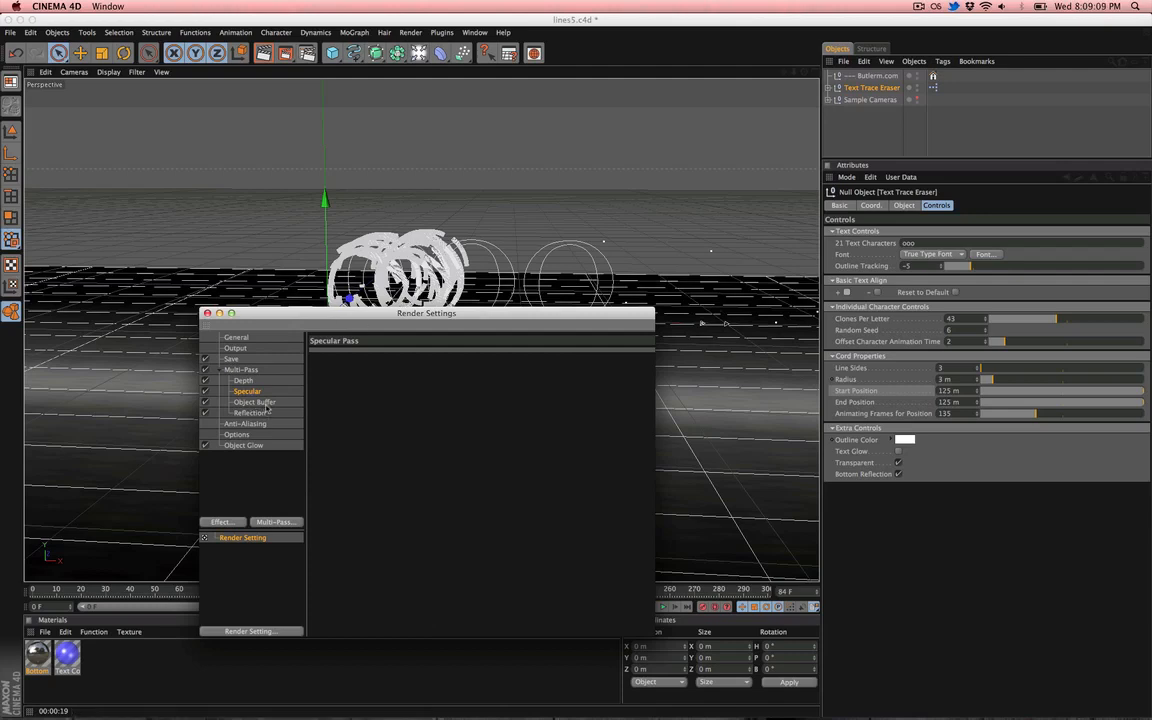
{"action": "left_click", "coordinate": [117, 297]}
{"action": "left_click", "coordinate": [121, 366]}
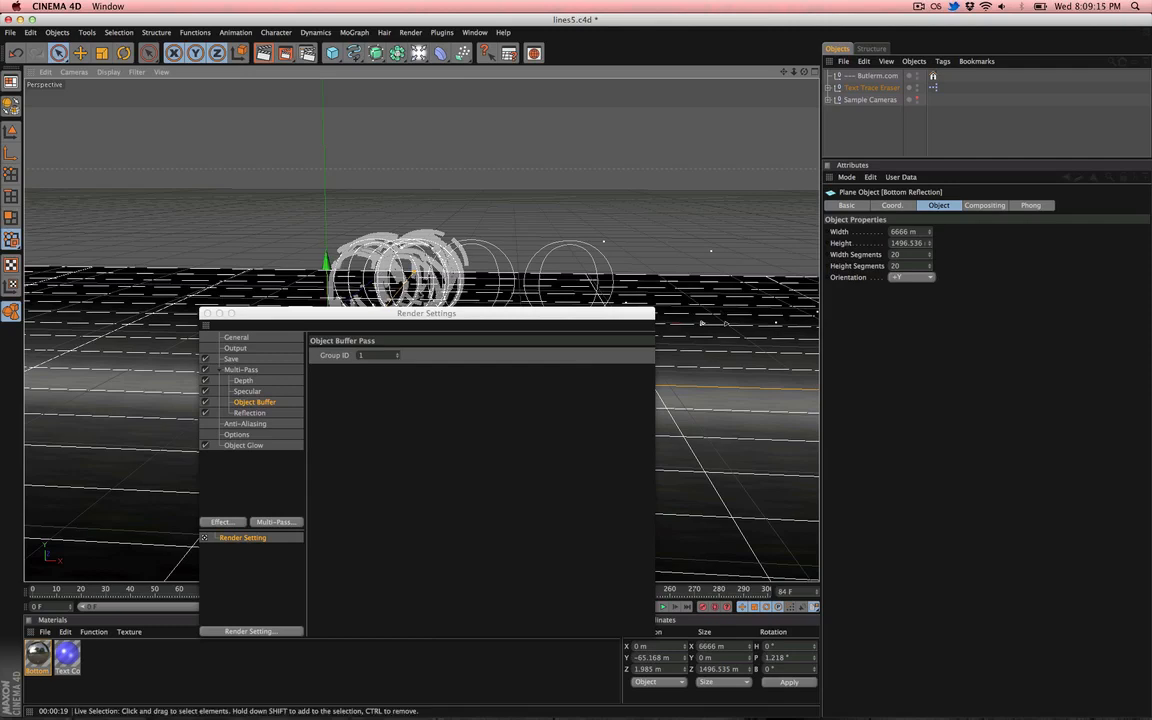
{"action": "left_click_drag", "start_coordinate": [407, 315], "coordinate": [569, 385]}
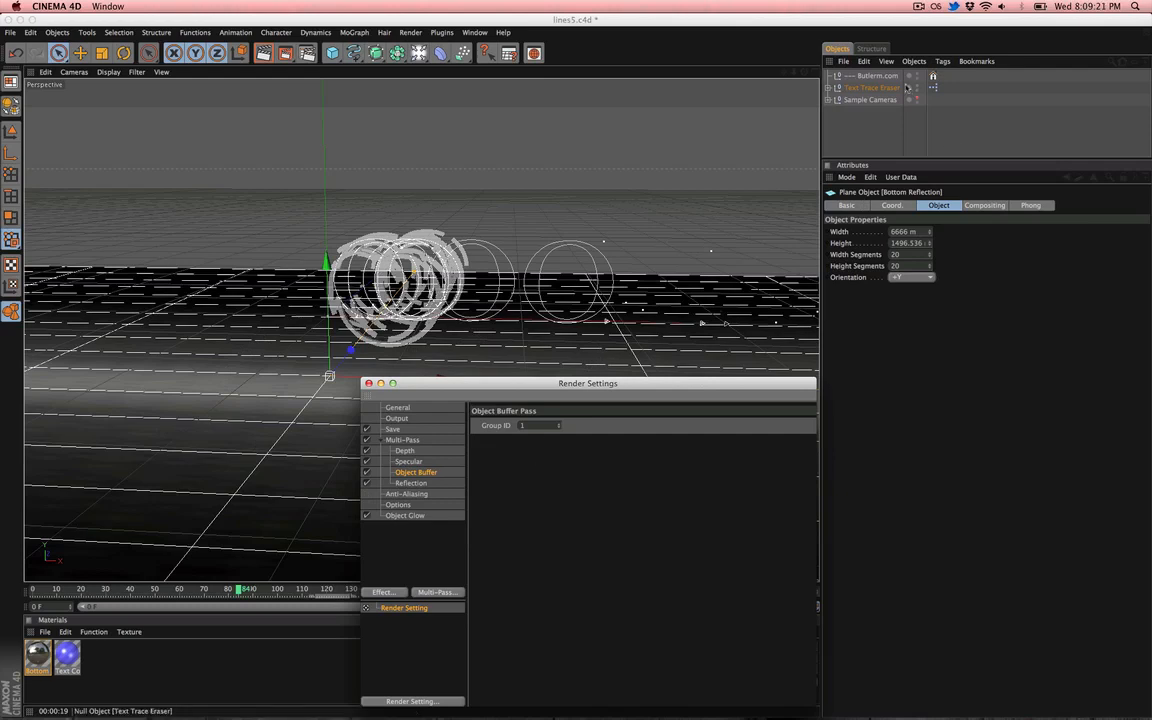
- Select Text Trace Eraser and toggle its Transparent option off and back on
{"action": "left_click", "coordinate": [872, 87]}
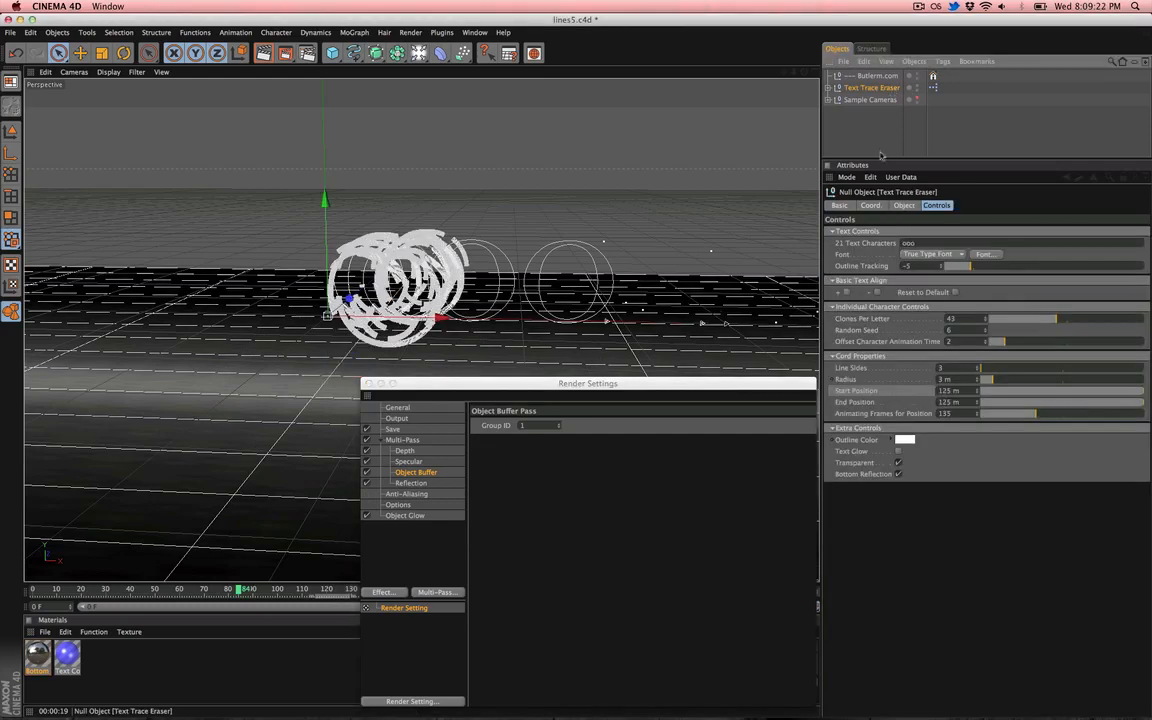
{"action": "left_click", "coordinate": [898, 463]}
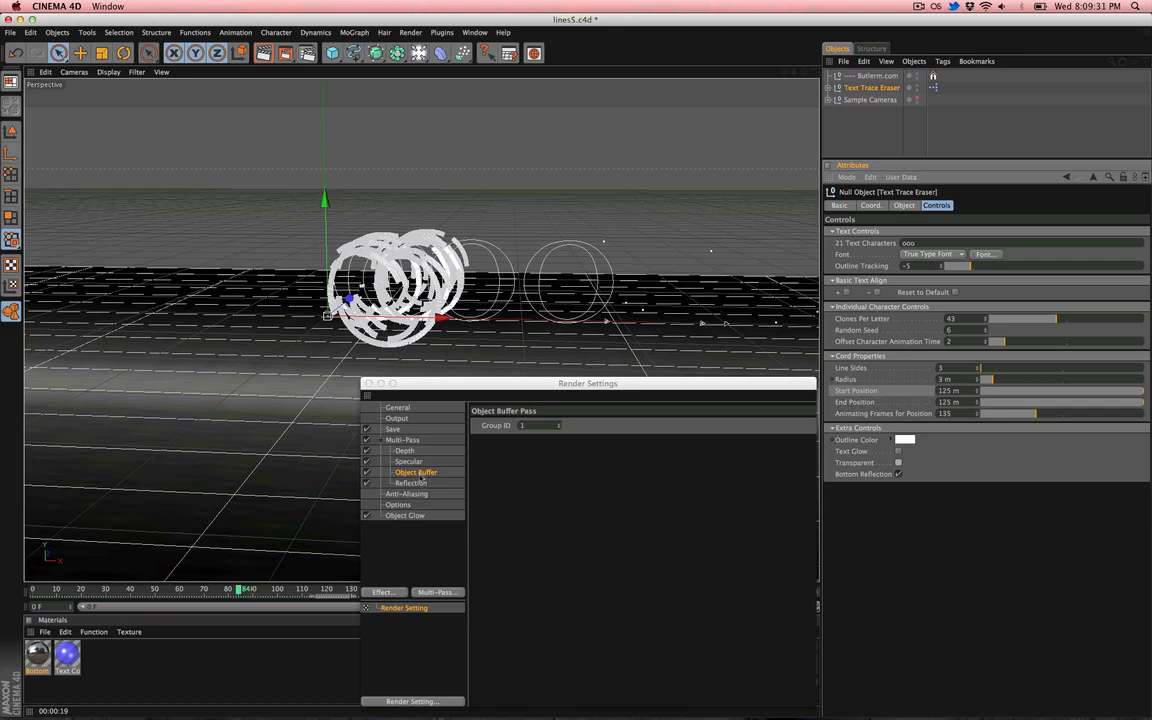
{"action": "left_click", "coordinate": [898, 473]}
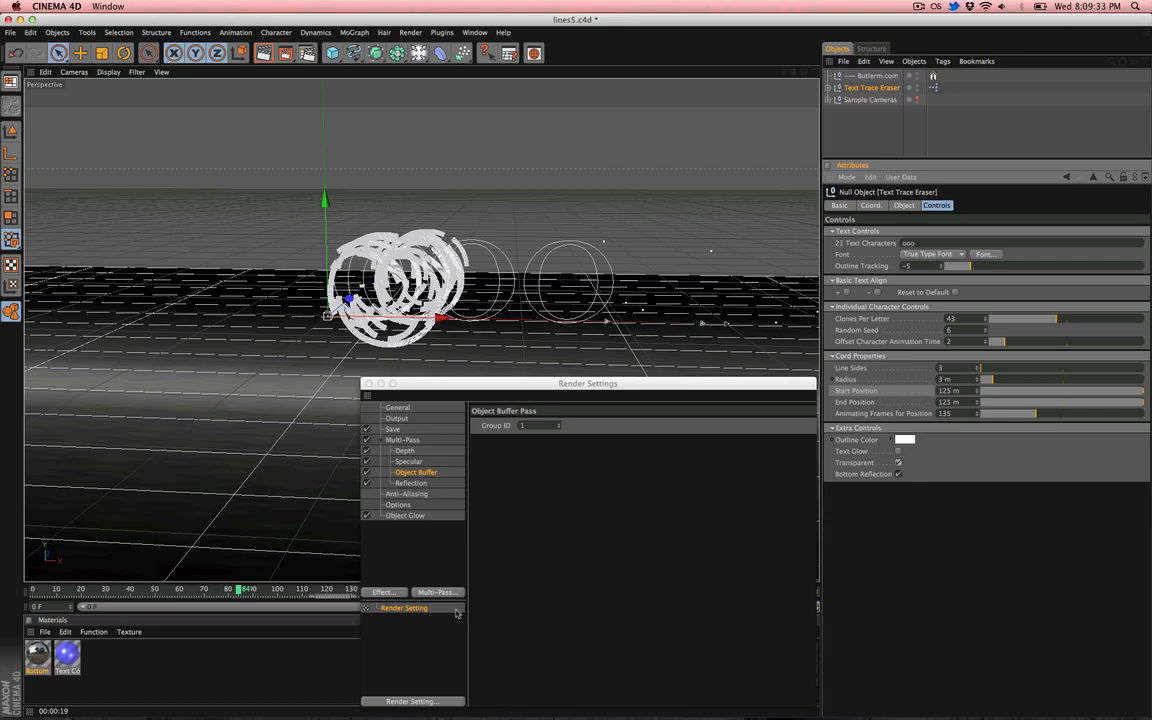
- Review the Reflection, Anti-Aliasing and Output render settings and select the frame range end value
{"action": "left_click", "coordinate": [416, 485]}
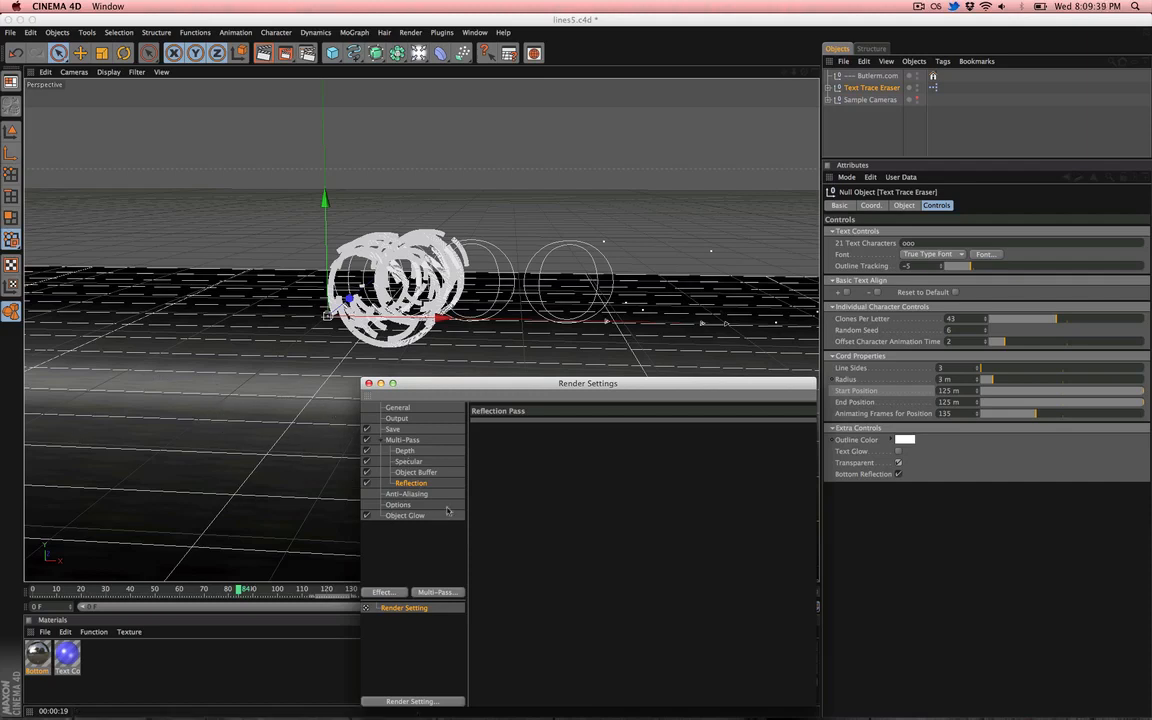
{"action": "left_click", "coordinate": [407, 494]}
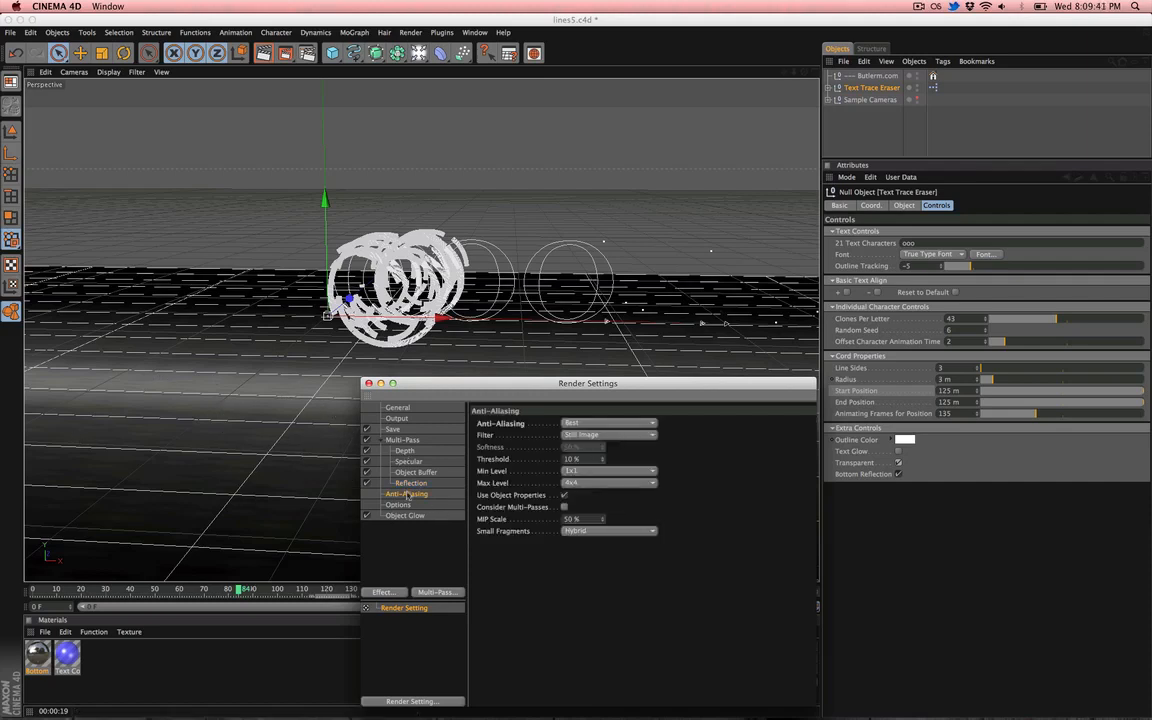
{"action": "left_click", "coordinate": [396, 418]}
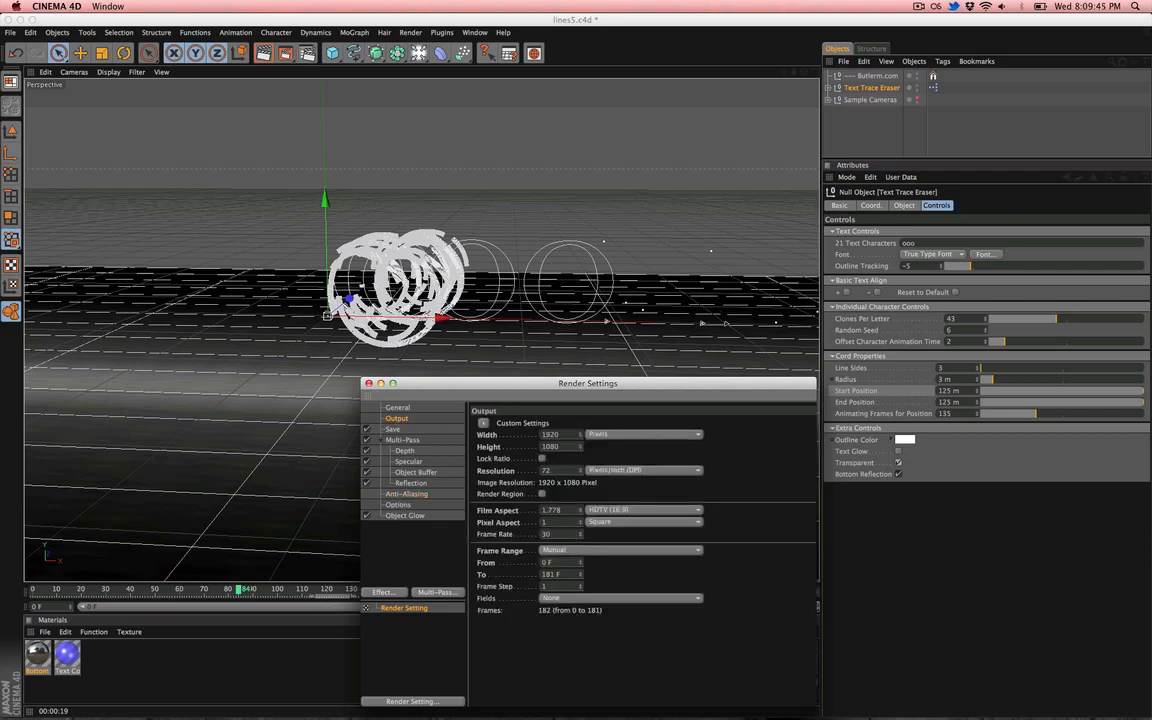
{"action": "left_click_drag", "start_coordinate": [556, 574], "coordinate": [504, 561]}
{"action": "left_click_drag", "start_coordinate": [486, 388], "coordinate": [432, 253]}
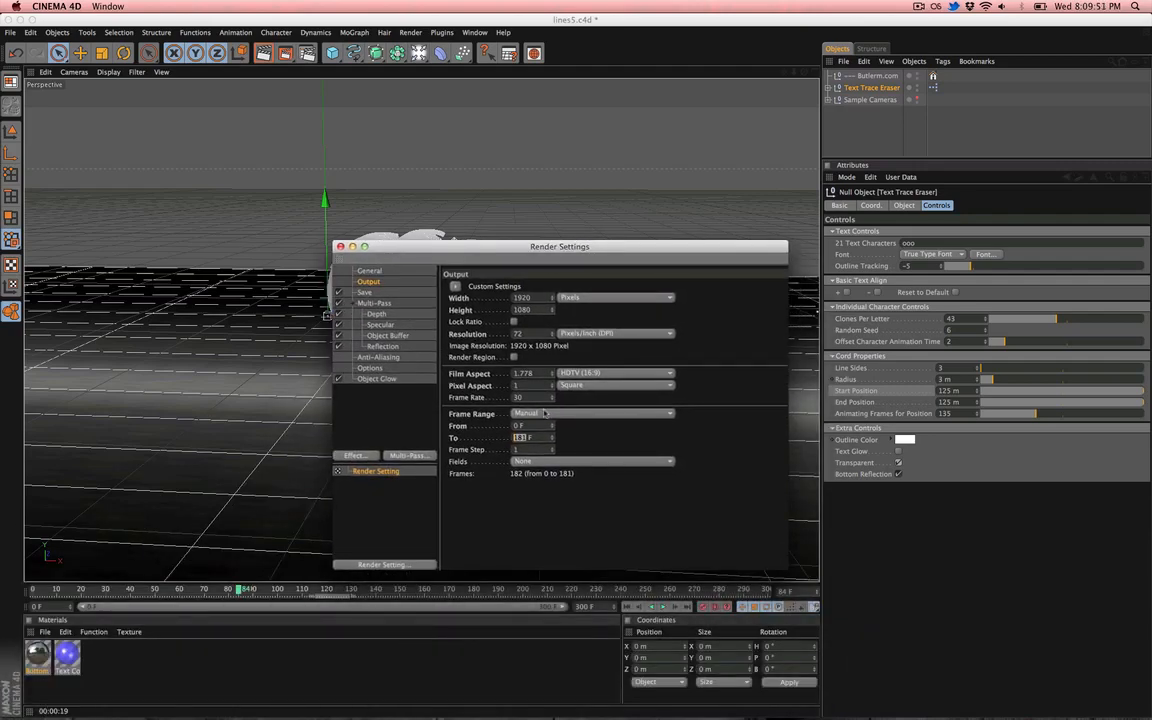